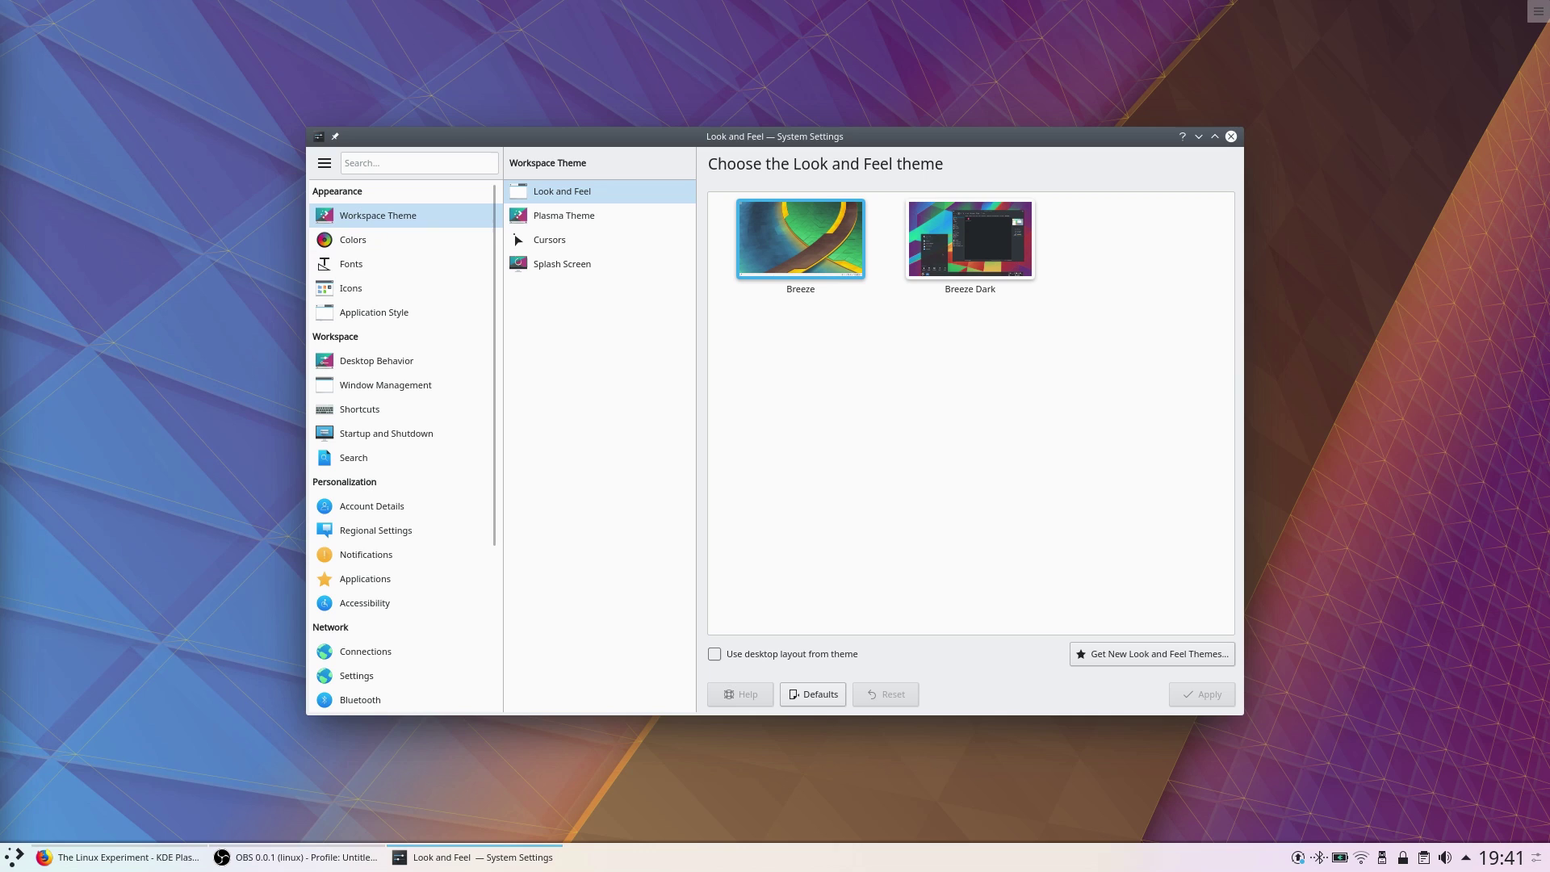
# - Glance through the application launcher, dismiss it, and open Application Style in System Settings
pyautogui.click(12, 860)
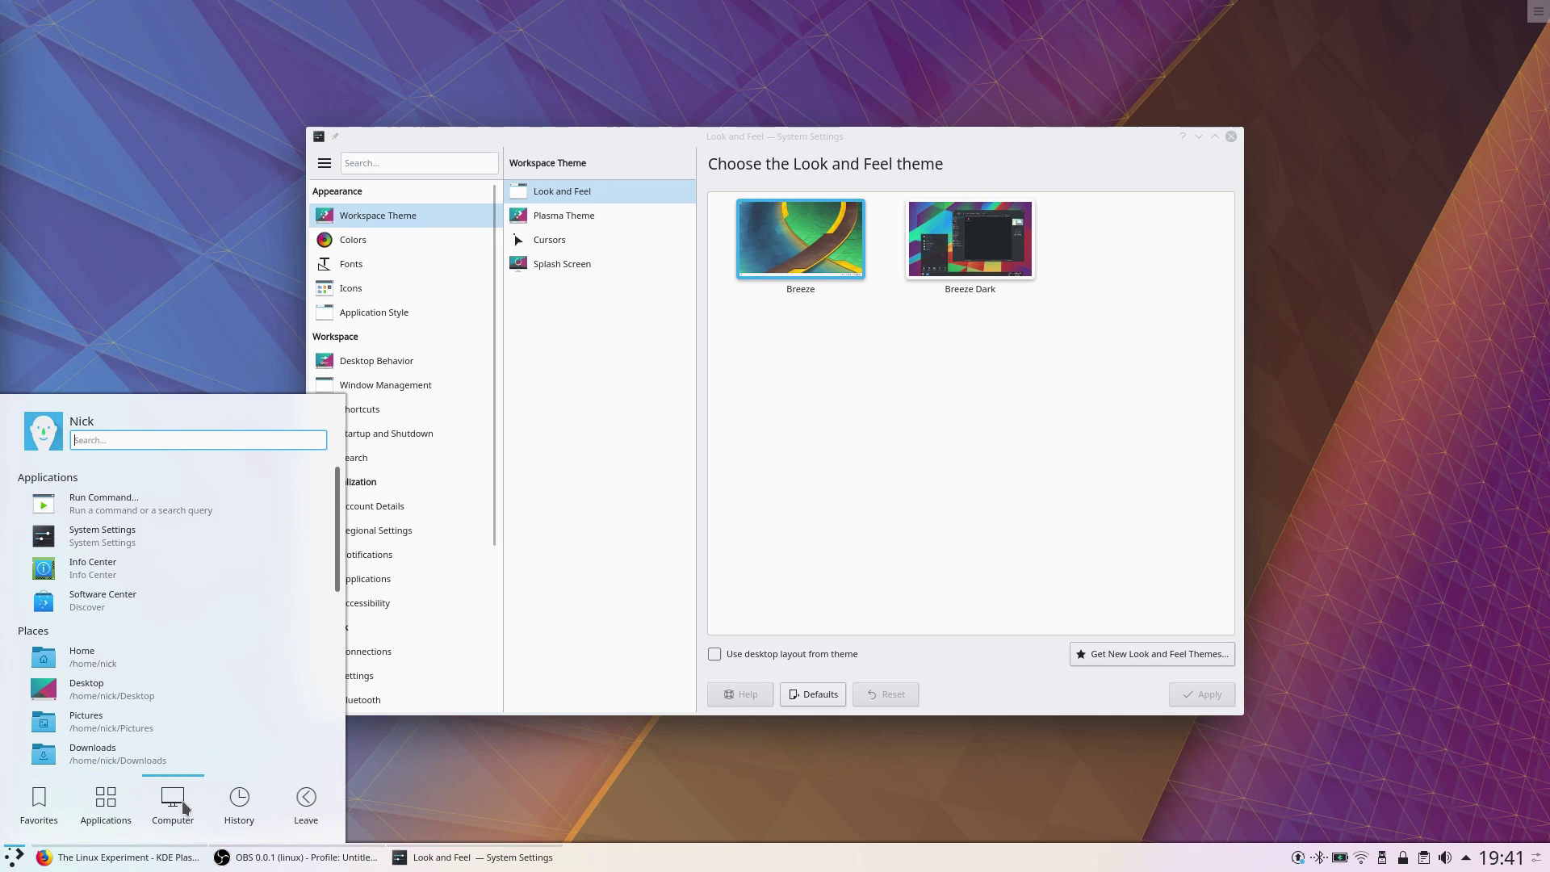
pyautogui.moveTo(257, 808)
pyautogui.moveTo(304, 808)
pyautogui.moveTo(113, 812)
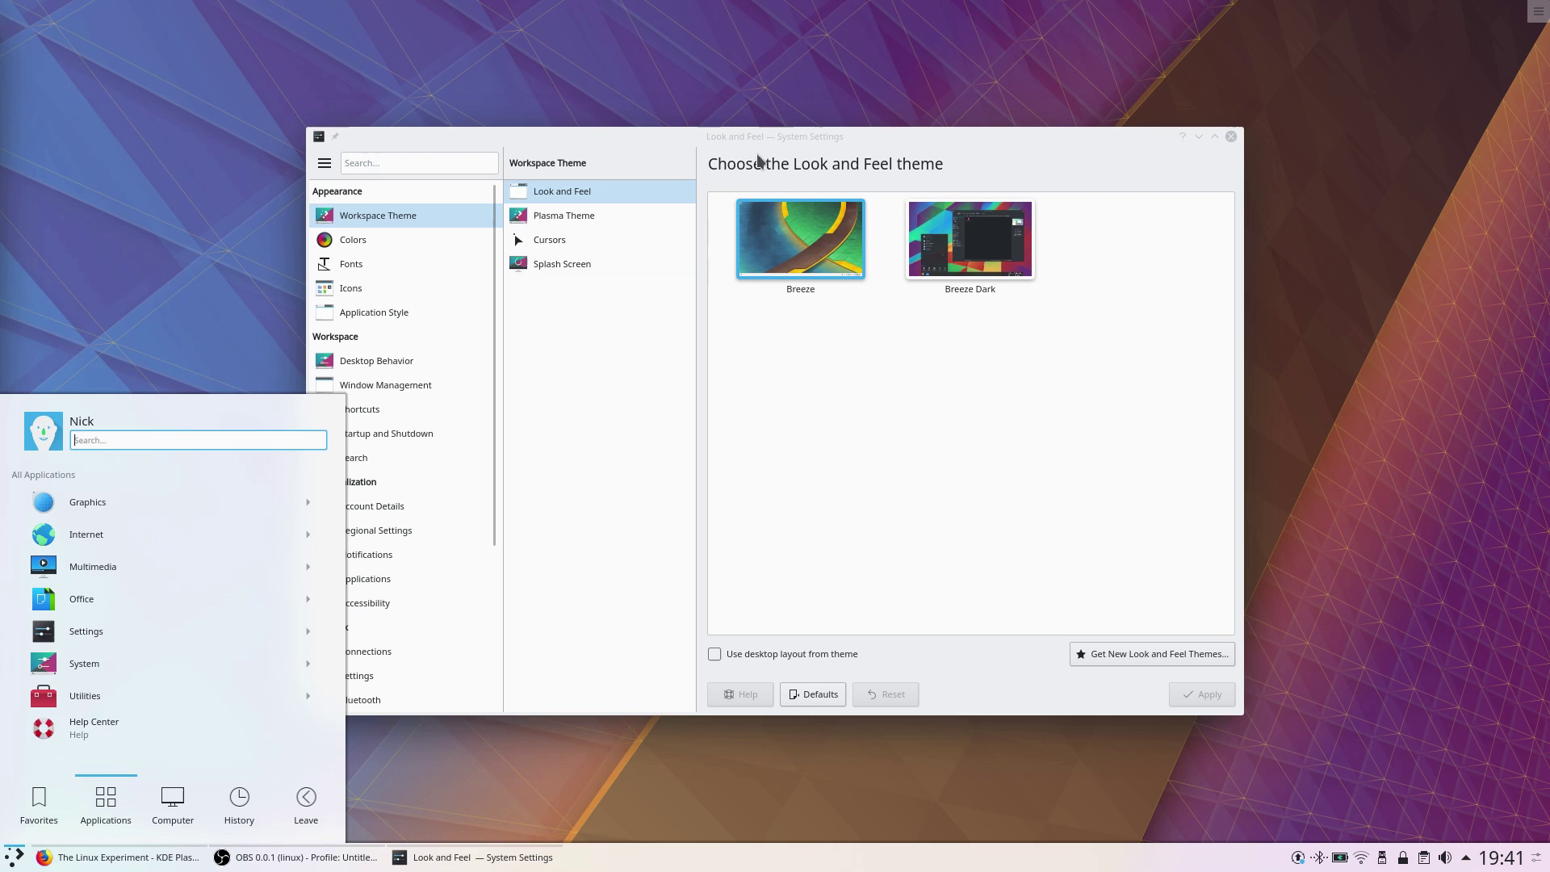
pyautogui.click(761, 143)
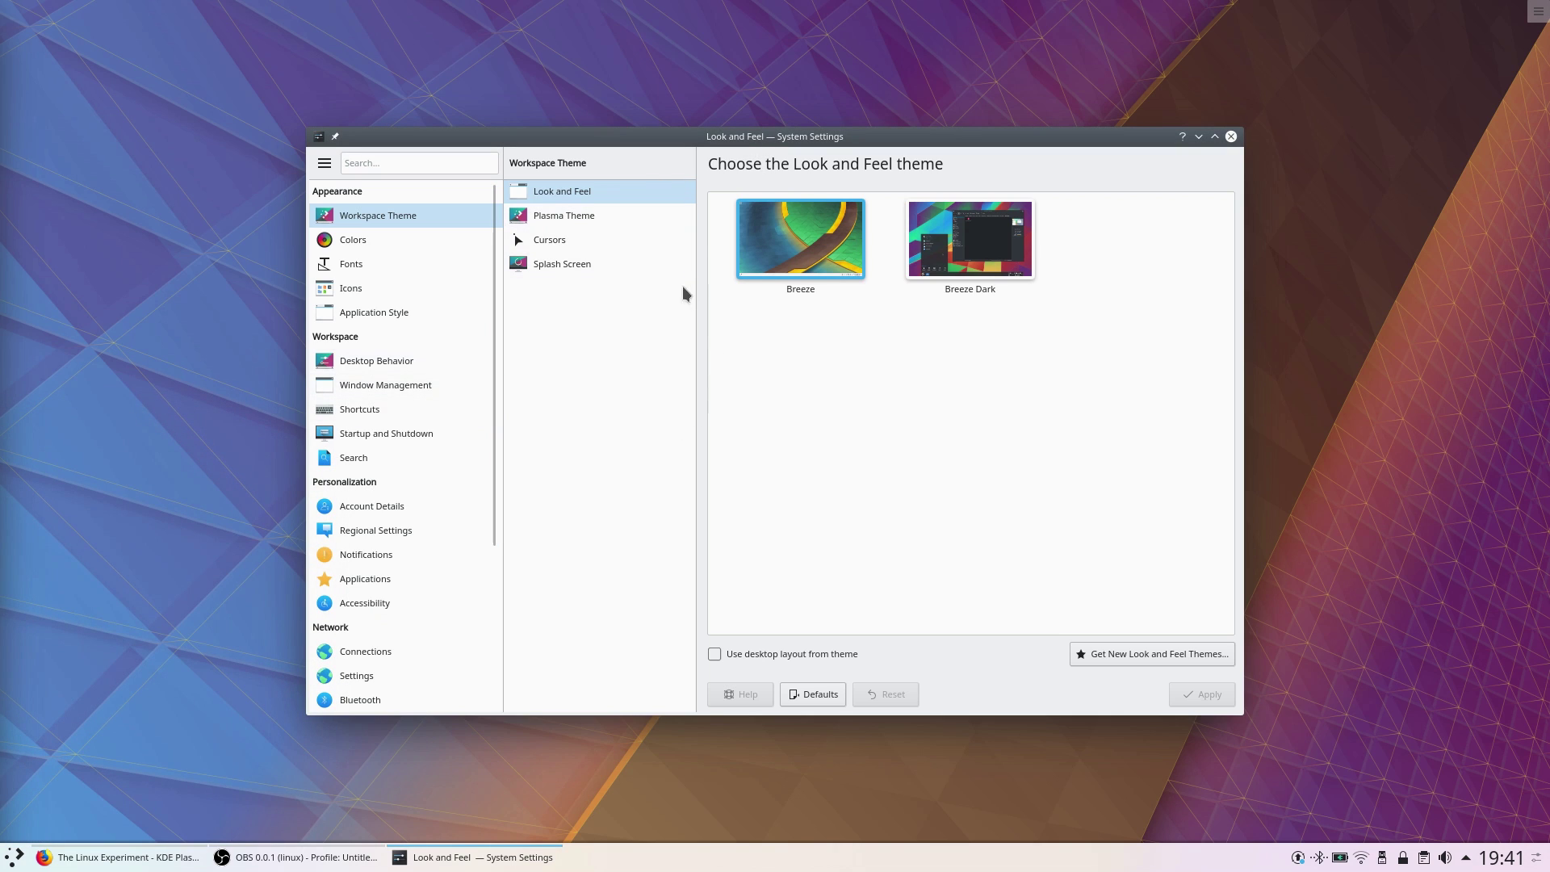
pyautogui.click(428, 313)
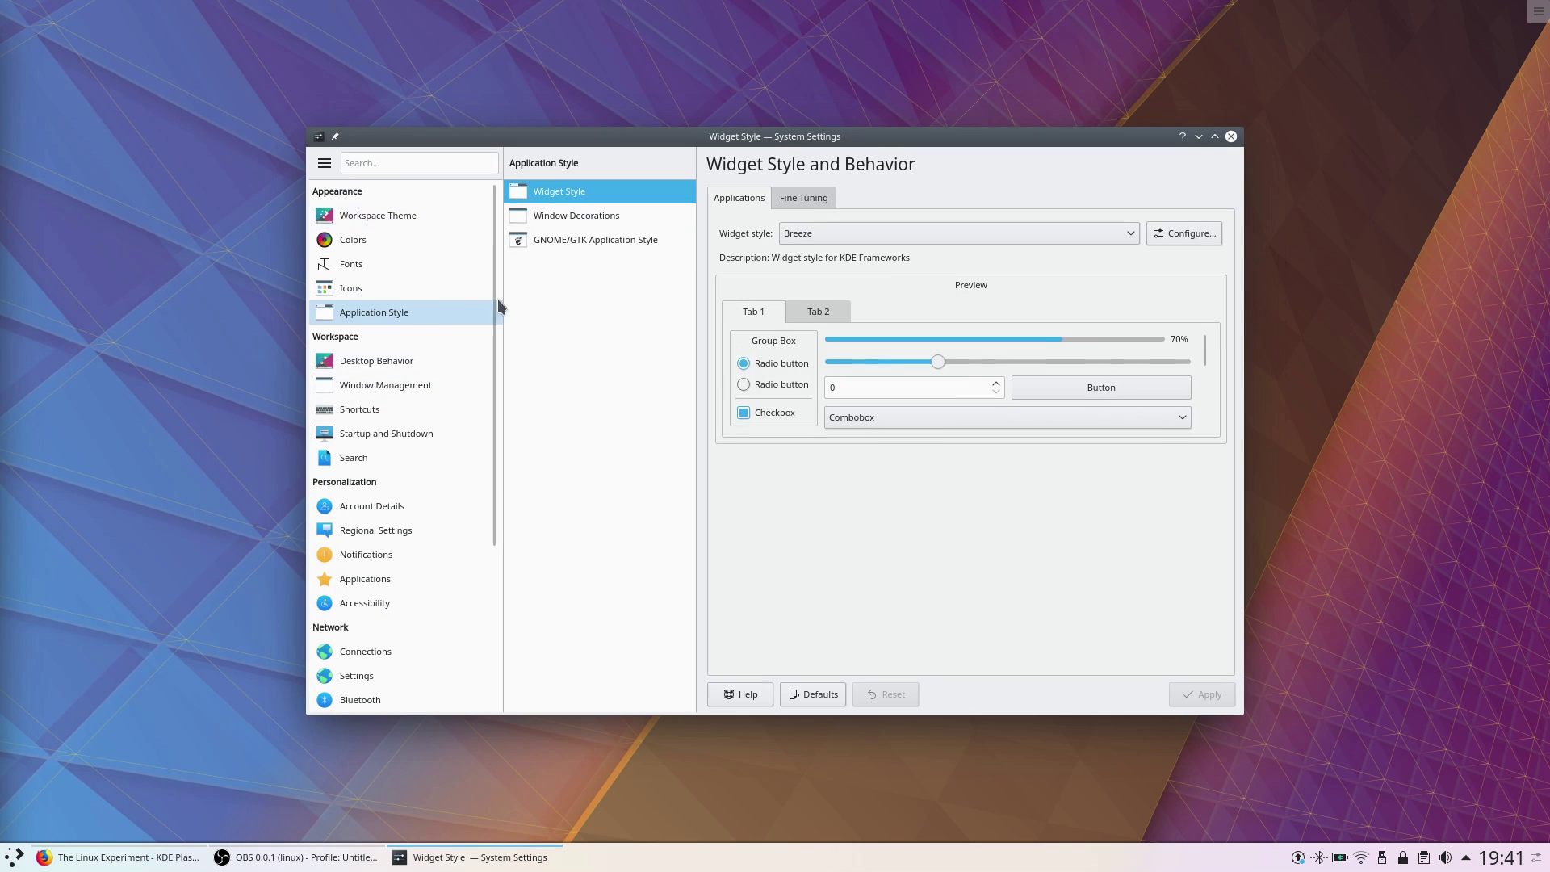
# - Show the GNOME/GTK style page, then scroll Discover's Sources list of KDE neon repositories
pyautogui.click(583, 238)
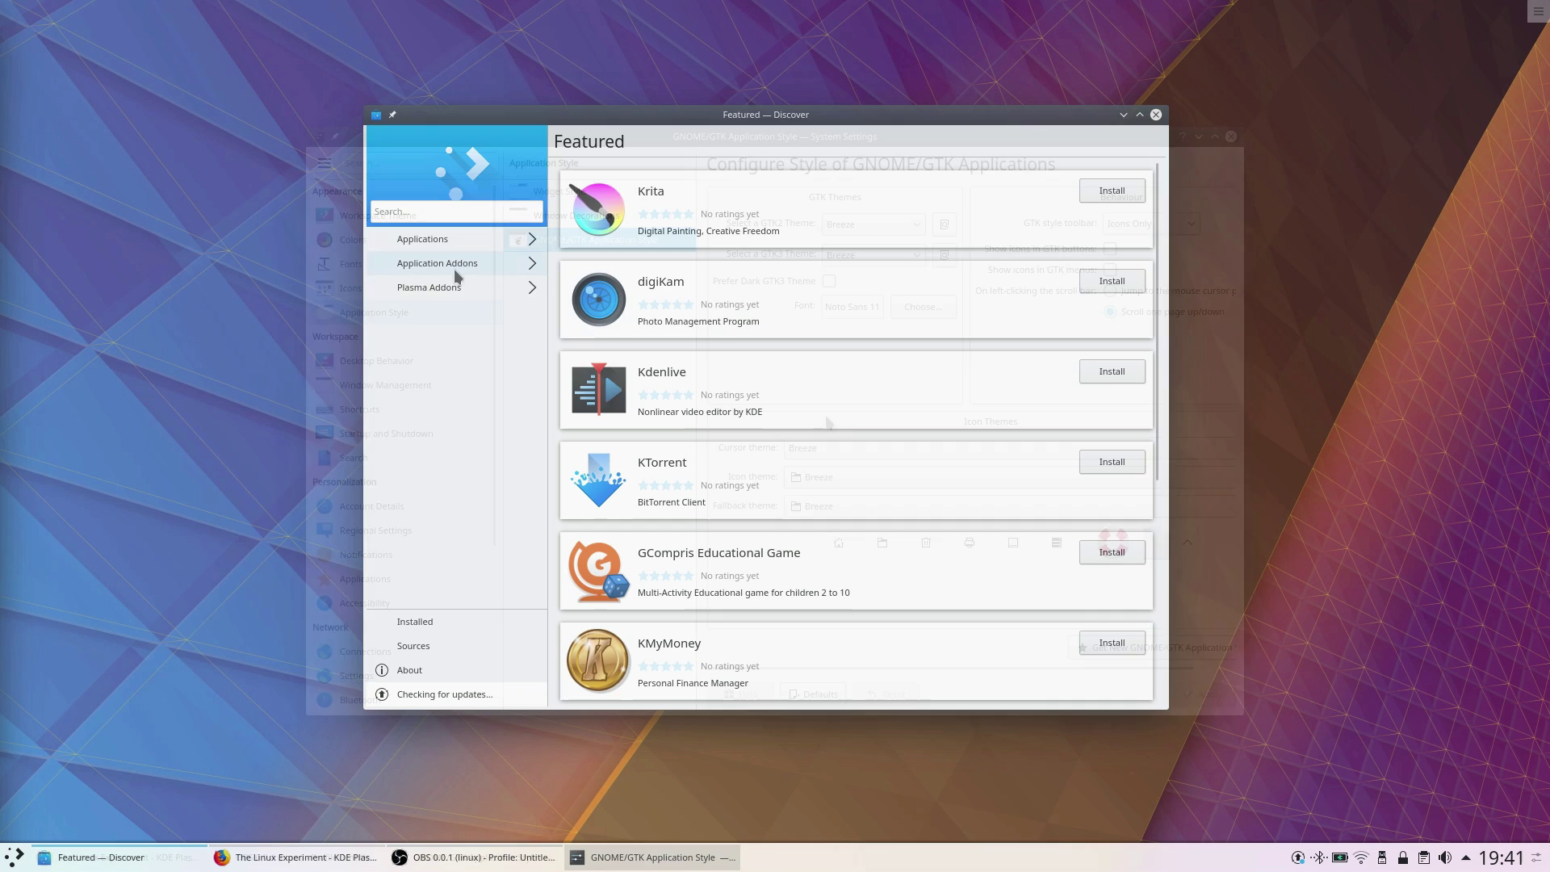
pyautogui.click(404, 643)
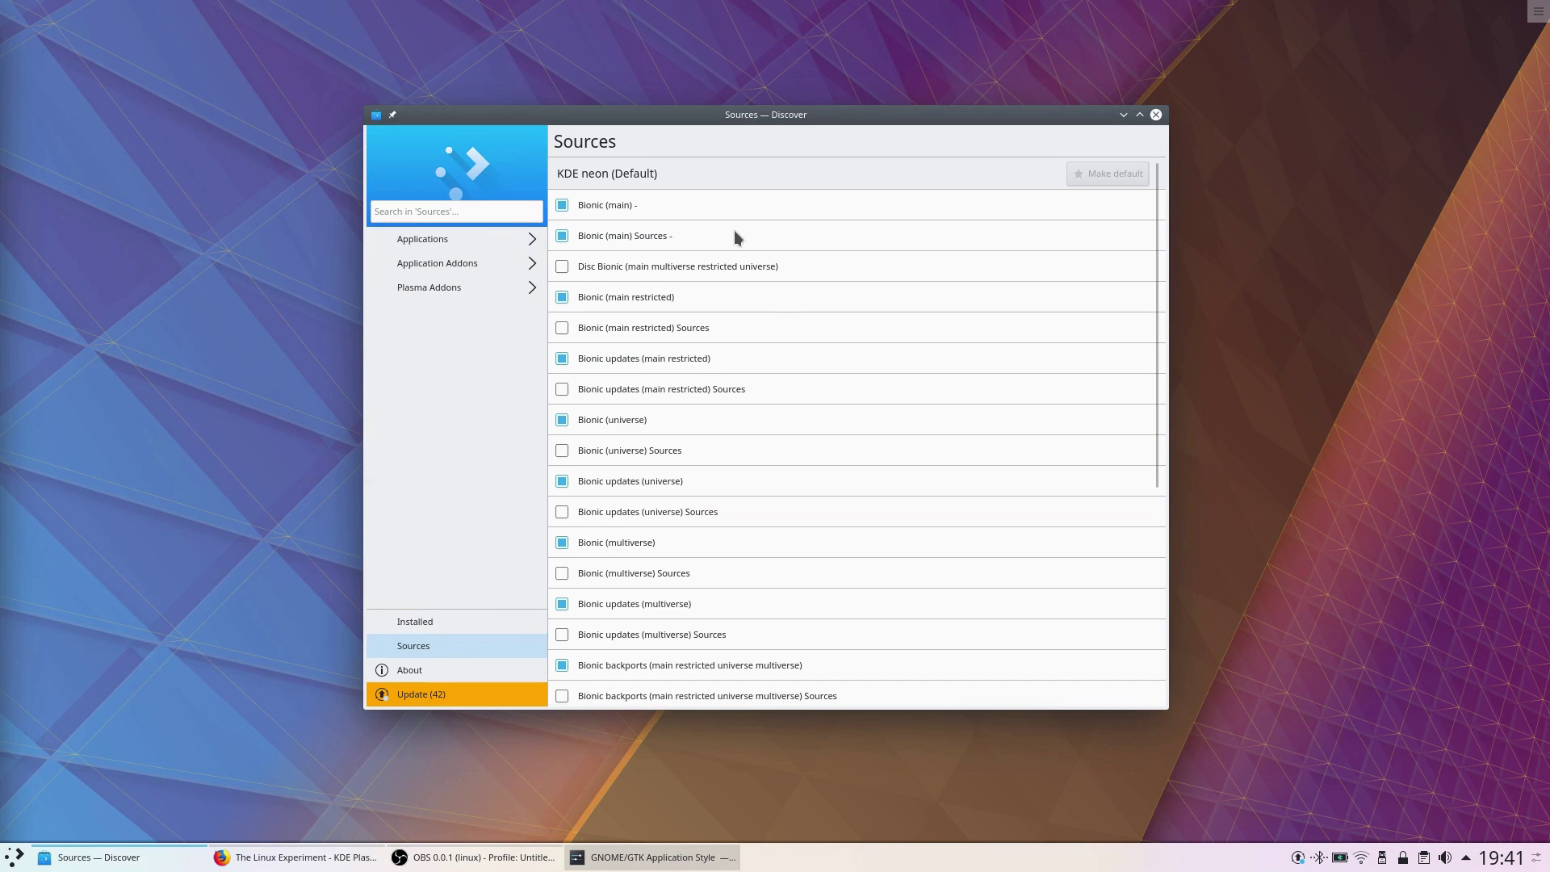
pyautogui.scroll(-3, 735, 385)
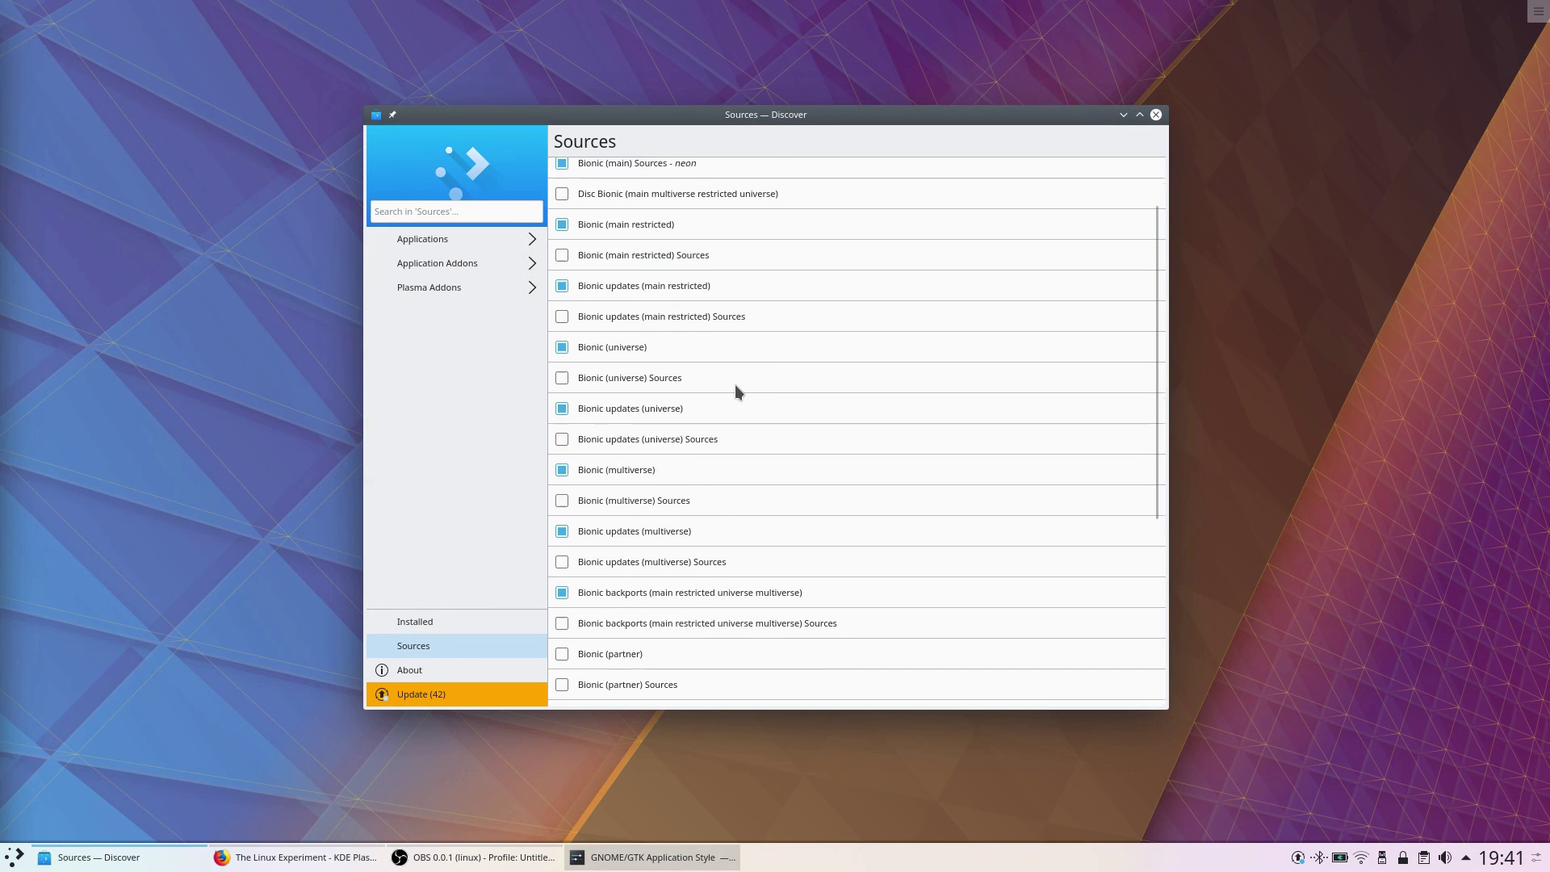
pyautogui.scroll(3, 728, 402)
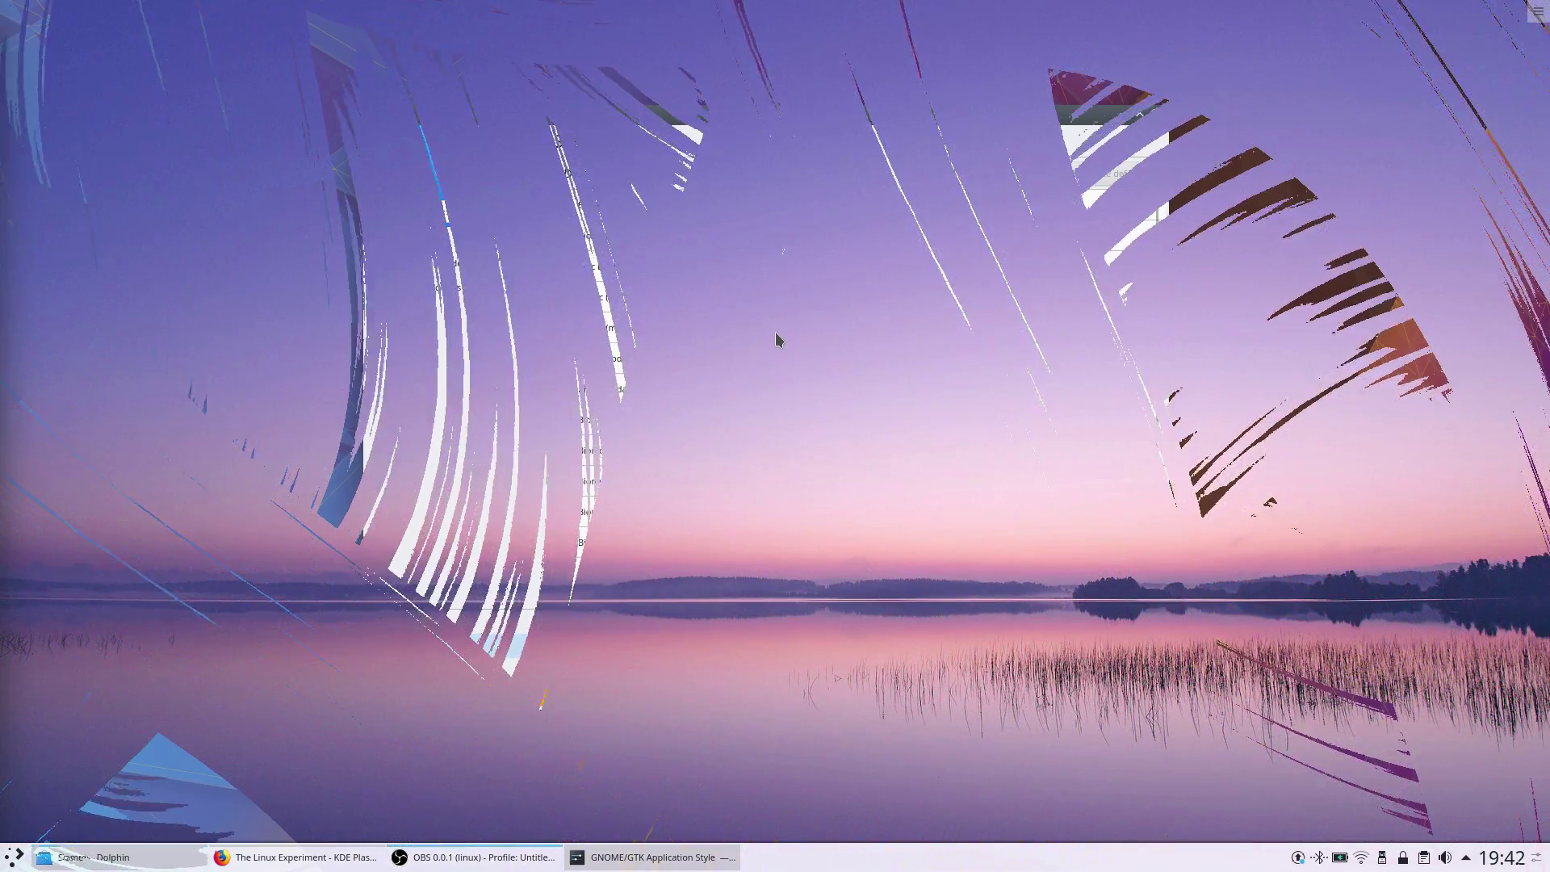
# - Open Configure Desktop from the desktop menu and scroll the Get New Plugins wallpaper list
pyautogui.rightClick(779, 343)
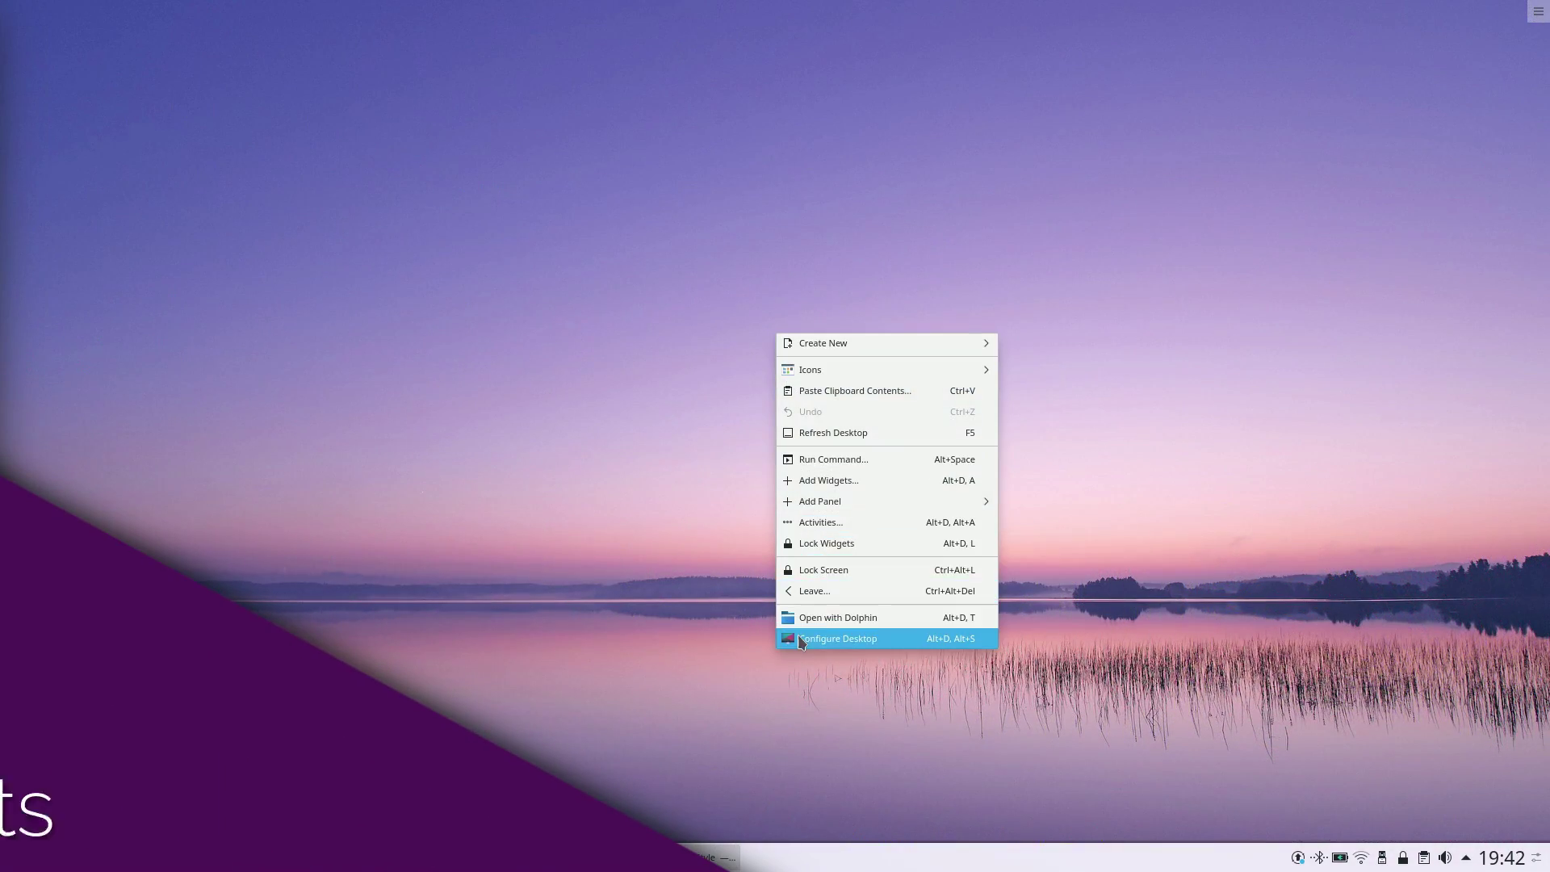
pyautogui.click(797, 637)
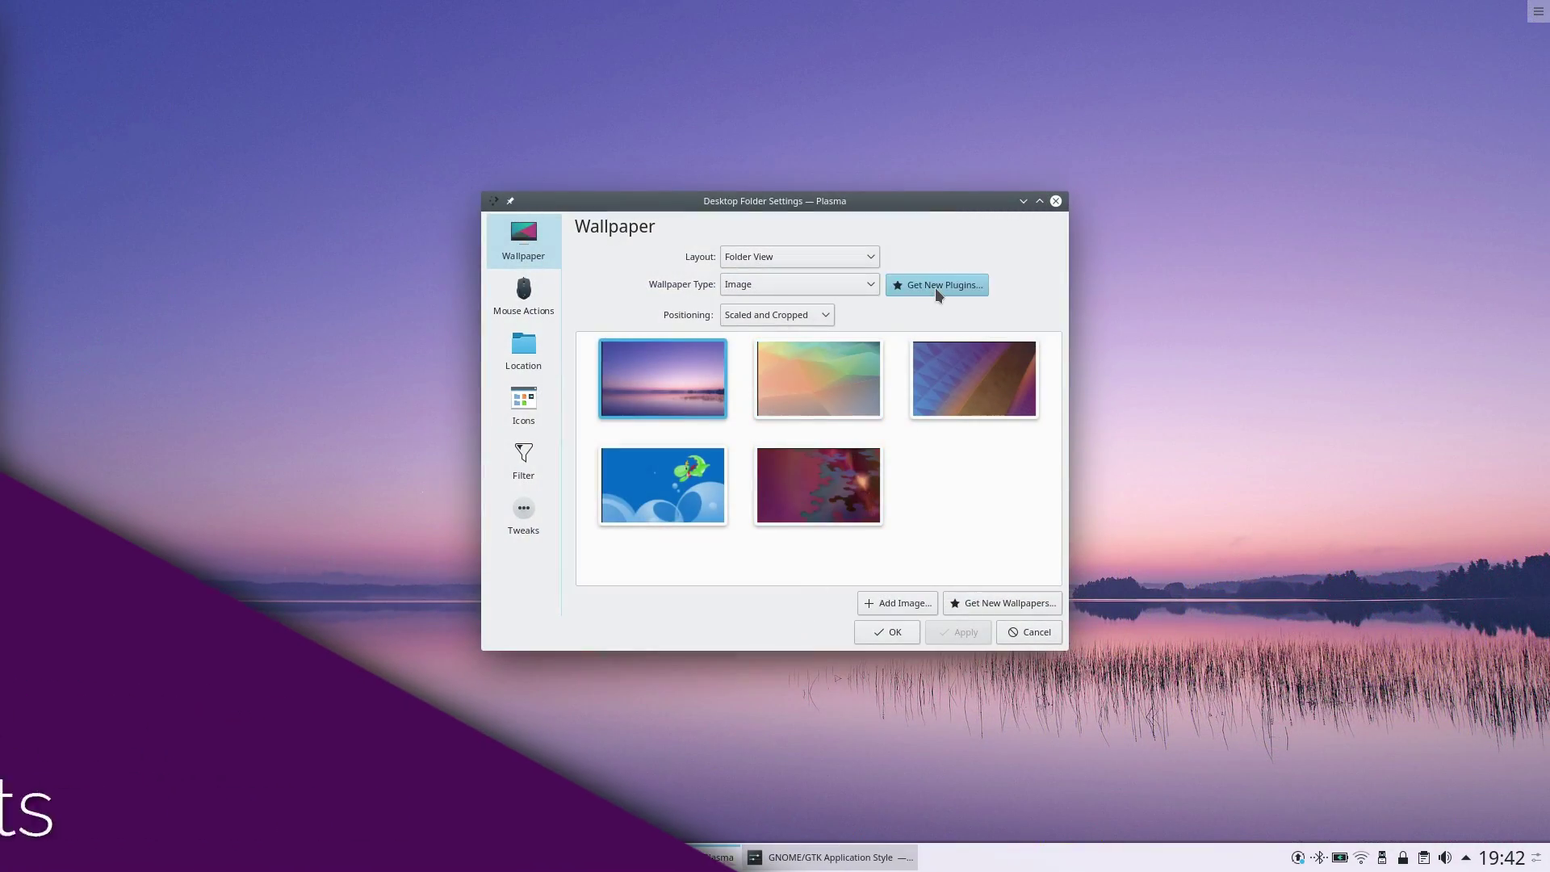
pyautogui.click(935, 287)
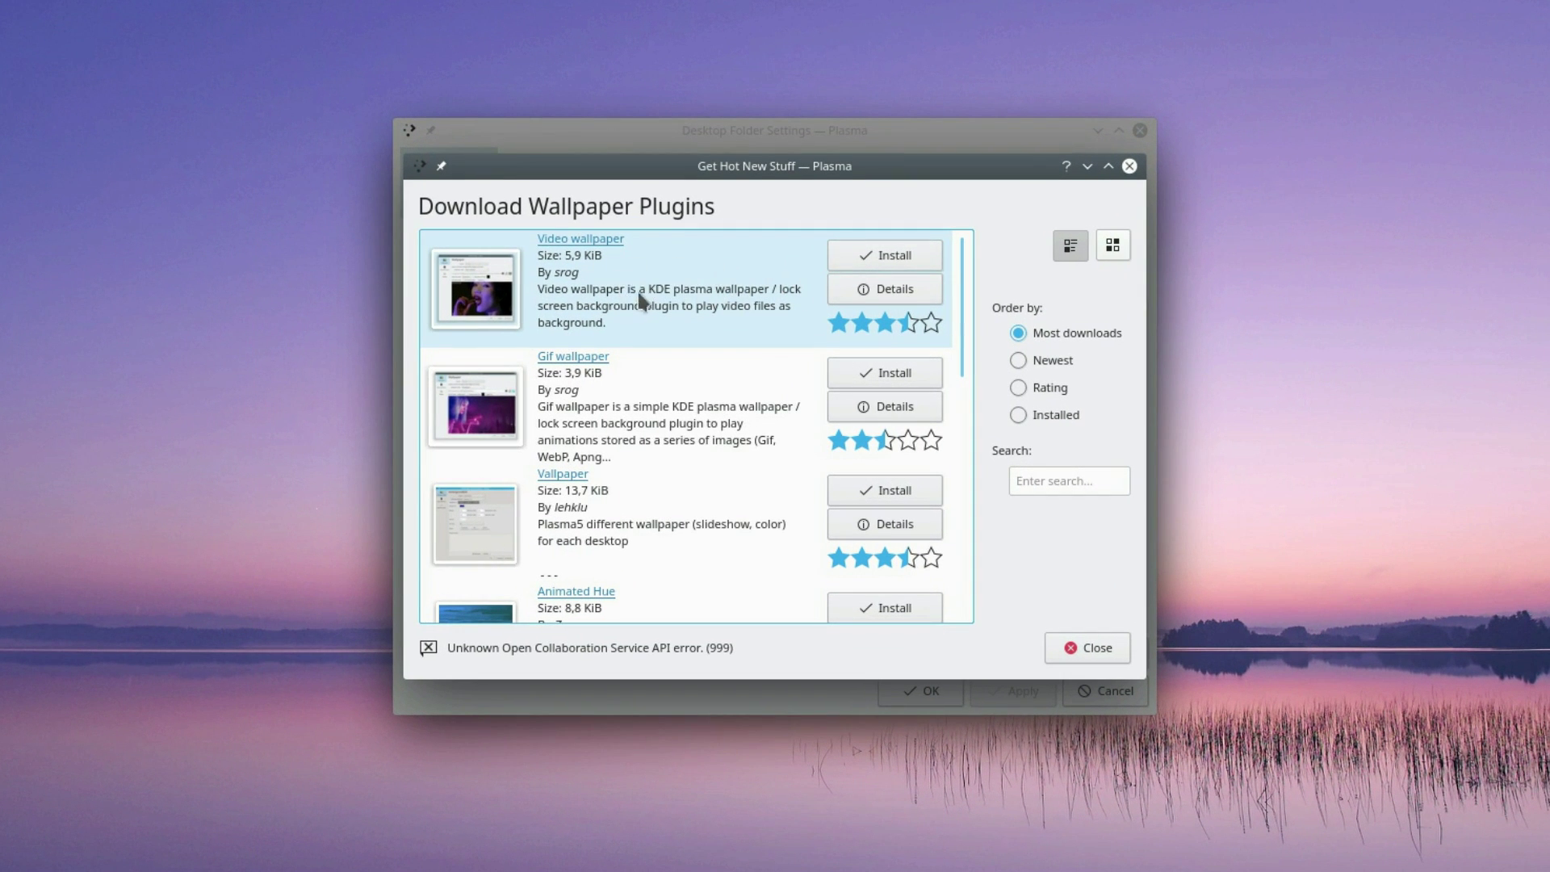
pyautogui.scroll(-6, 696, 349)
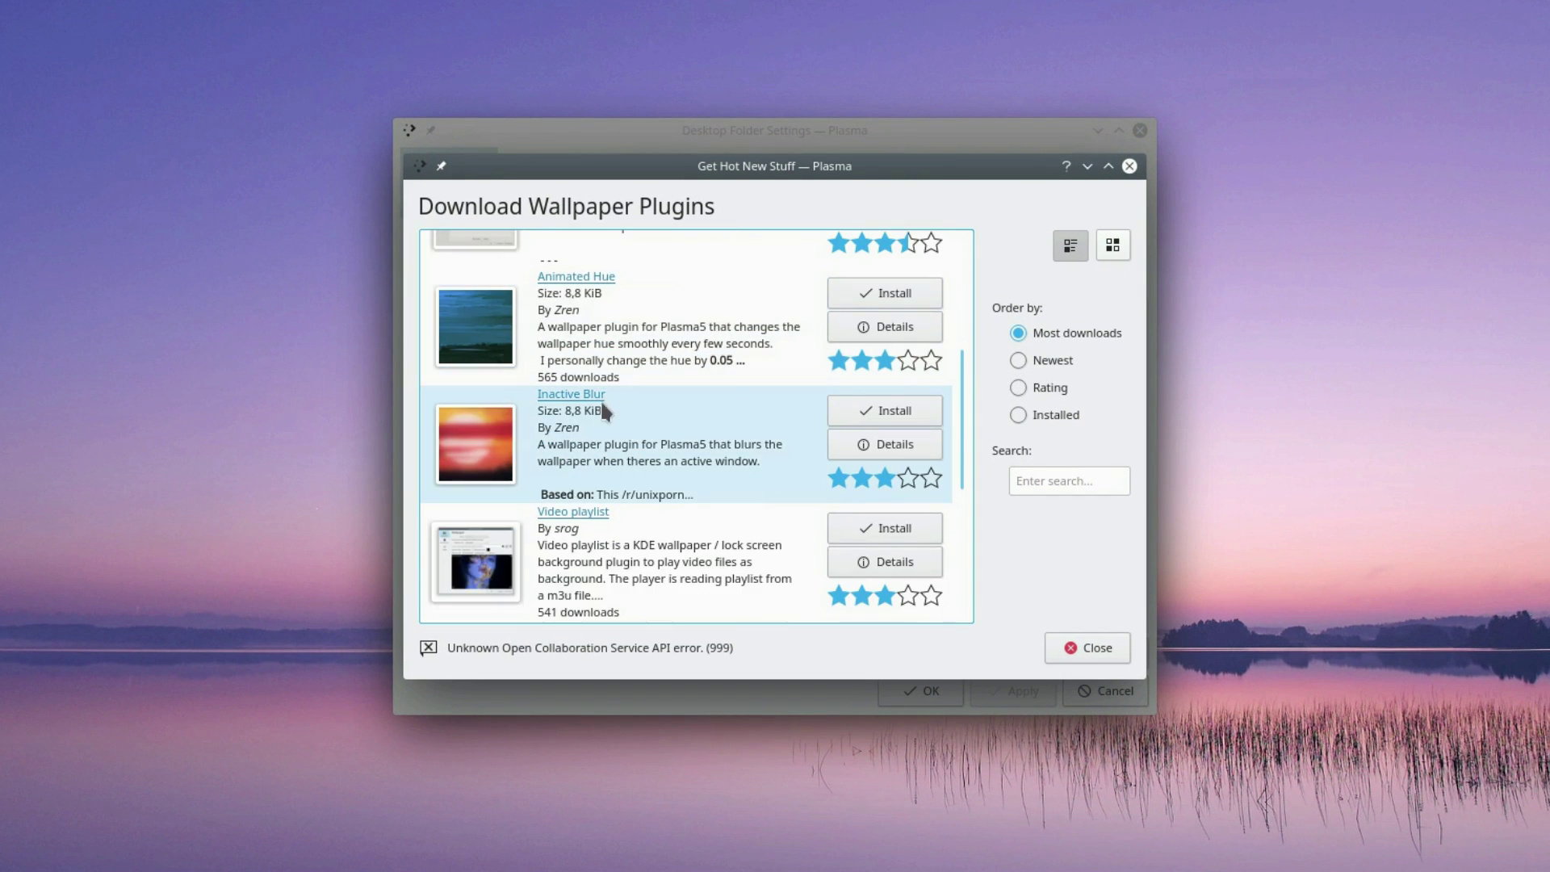
pyautogui.scroll(-3, 682, 438)
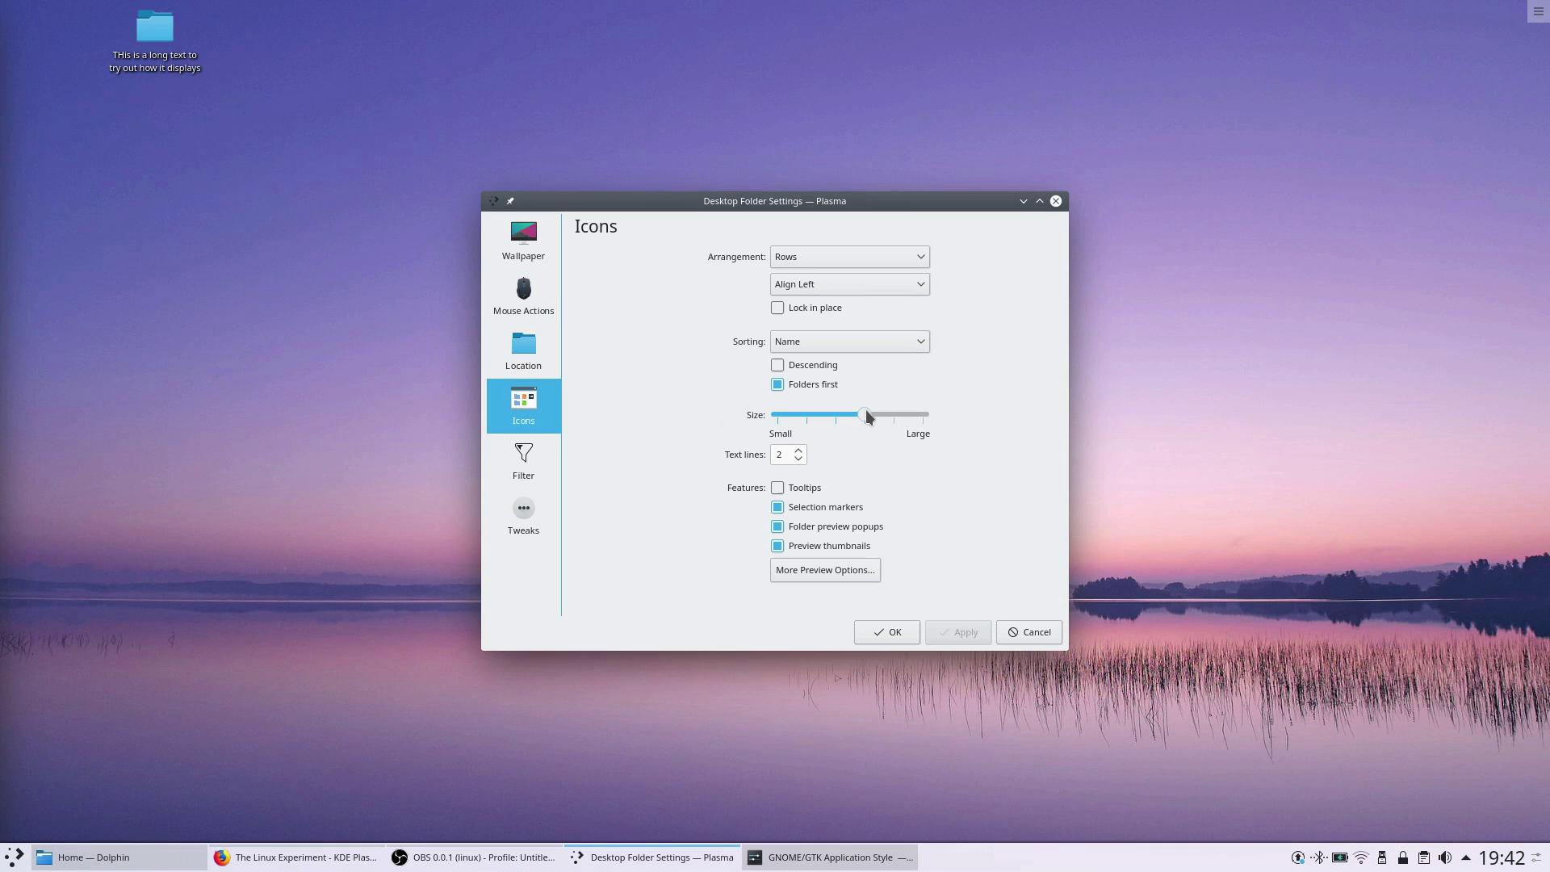
# - Apply Small desktop icons, then a size four ticks larger, and select the Firefox result
pyautogui.click(950, 633)
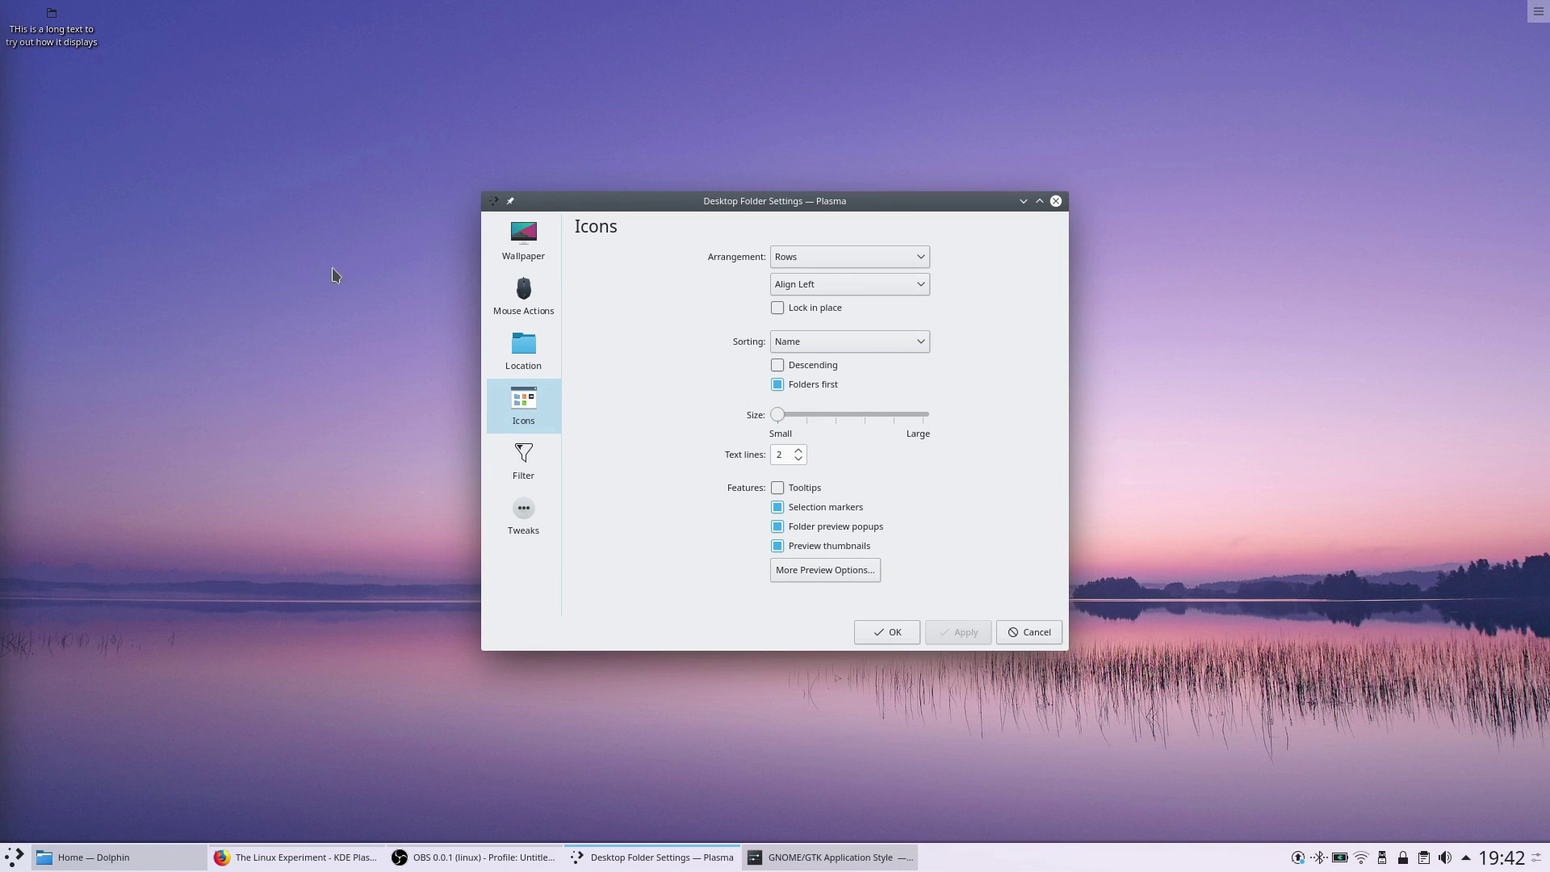
pyautogui.moveTo(782, 415); pyautogui.dragTo(877, 425)
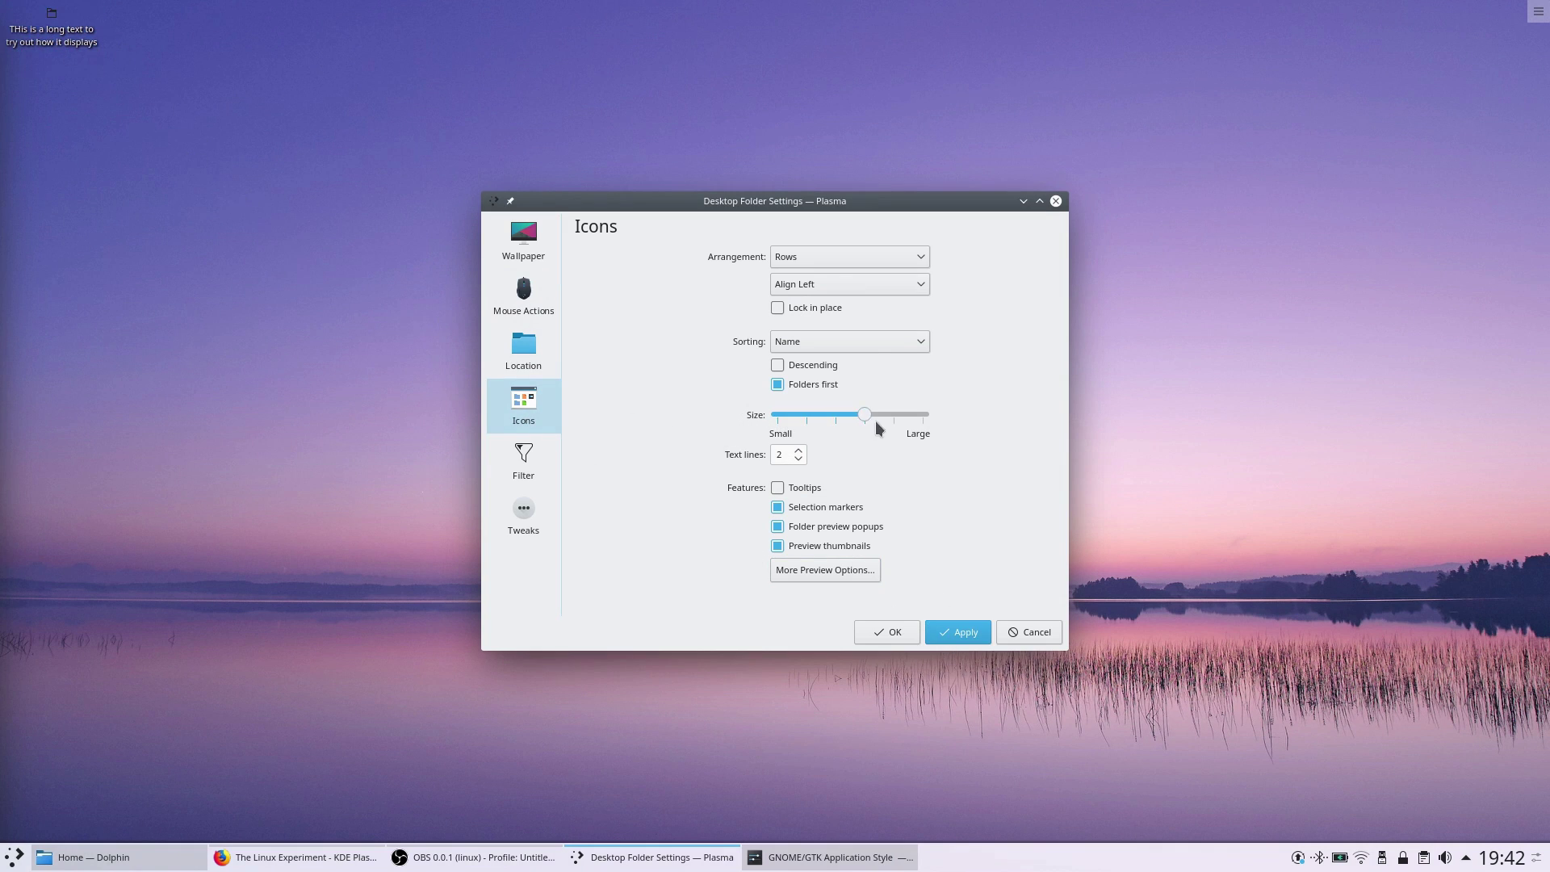
pyautogui.click(946, 632)
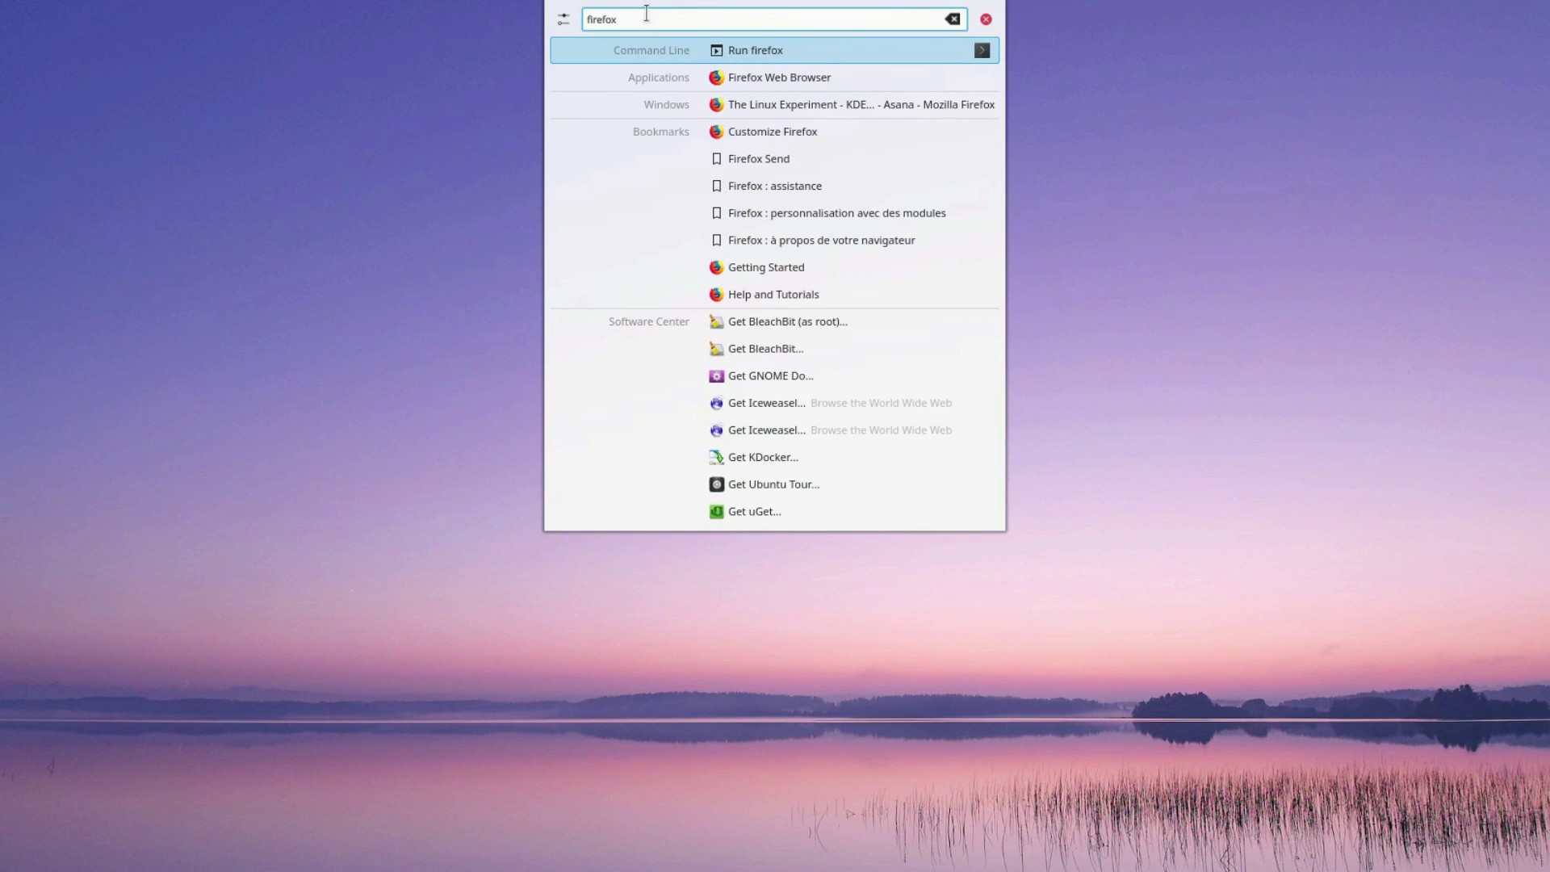
pyautogui.press('Down')
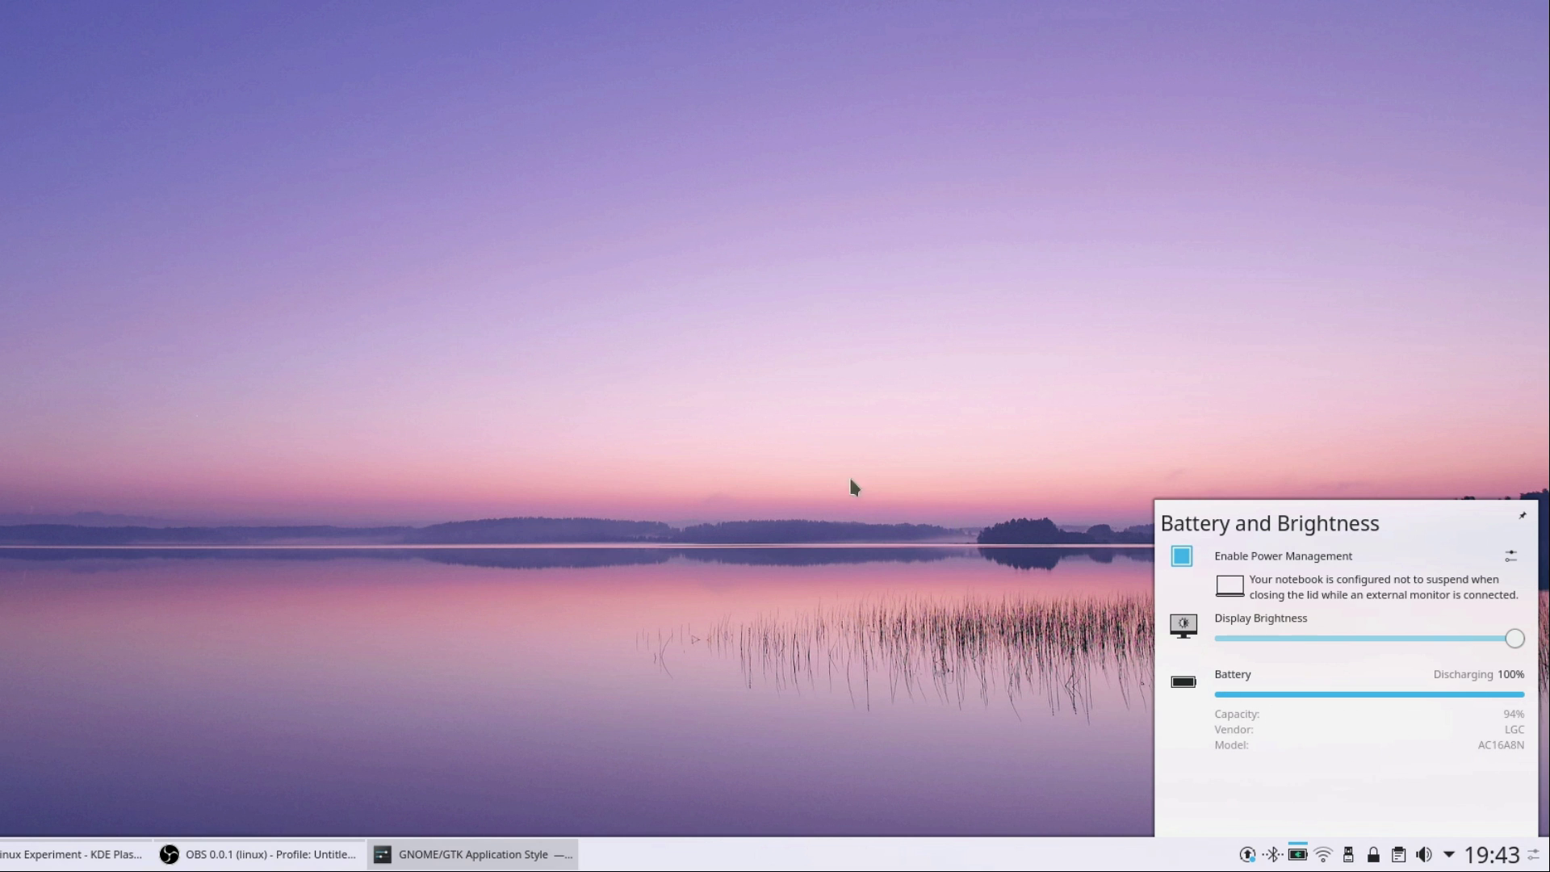
# - Close the battery popup and expand, then collapse, the 21,8 GiB hard drive in Device Notifier
pyautogui.click(788, 457)
pyautogui.click(1348, 856)
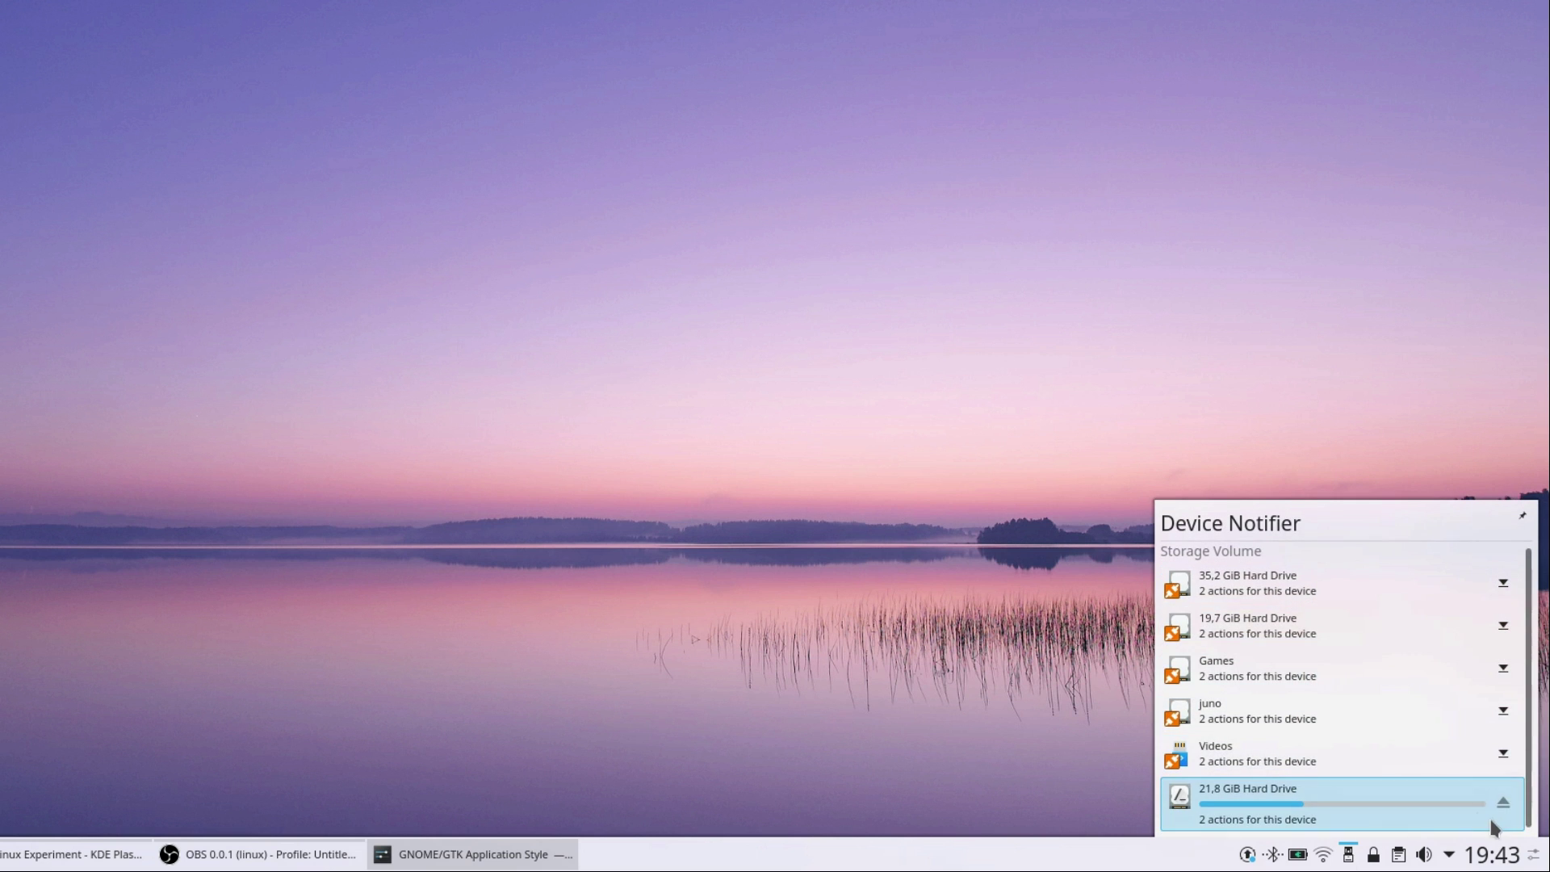
pyautogui.click(1505, 802)
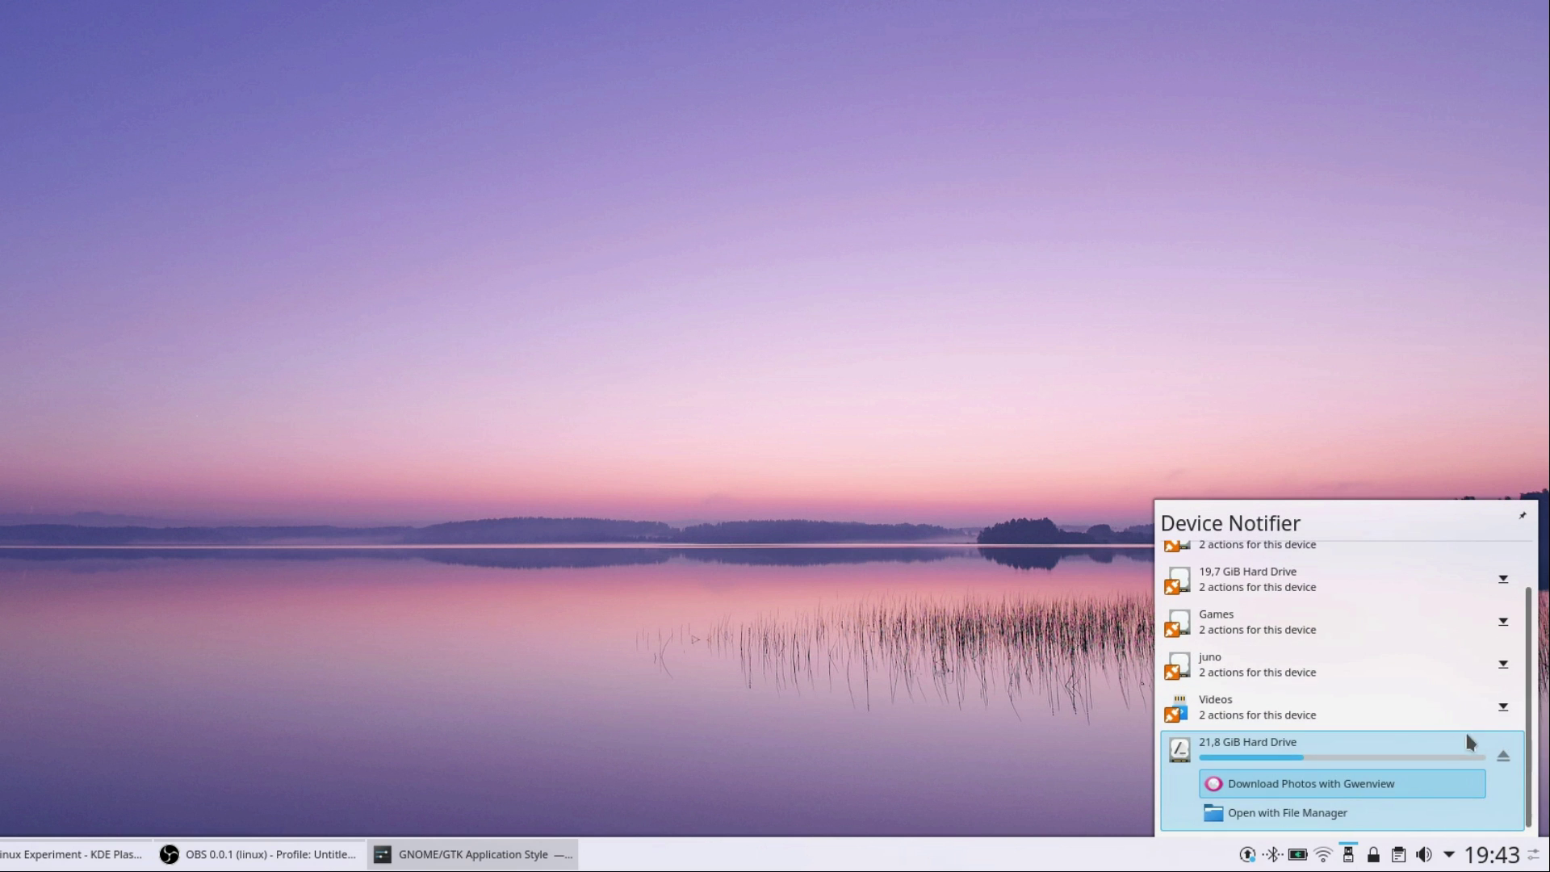
pyautogui.click(1504, 758)
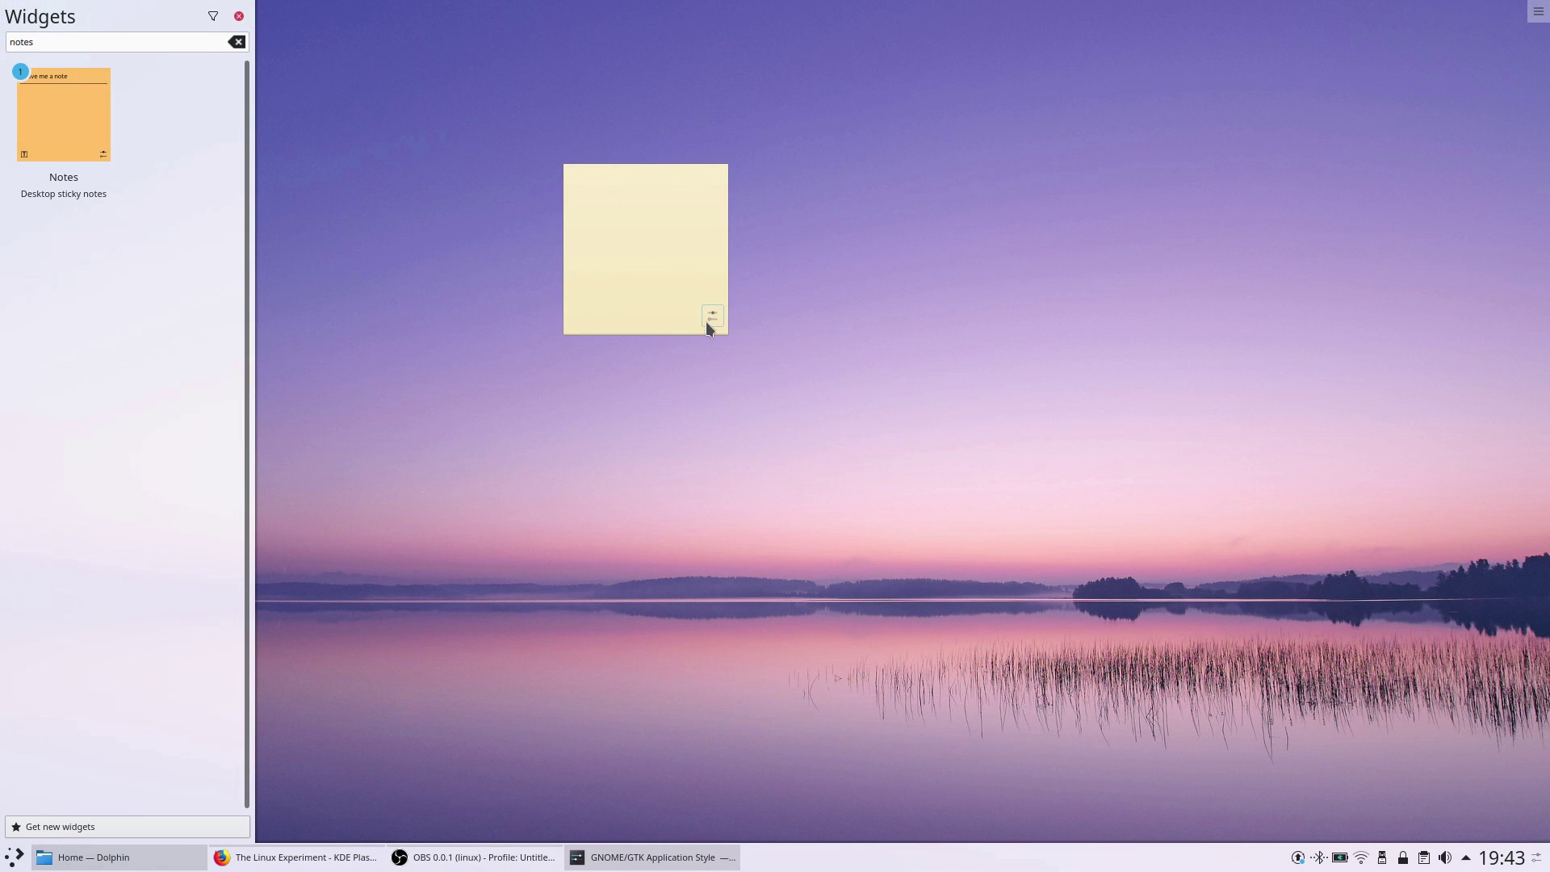
# - Switch the sticky note to the translucent style and apply it
pyautogui.click(710, 315)
pyautogui.click(942, 488)
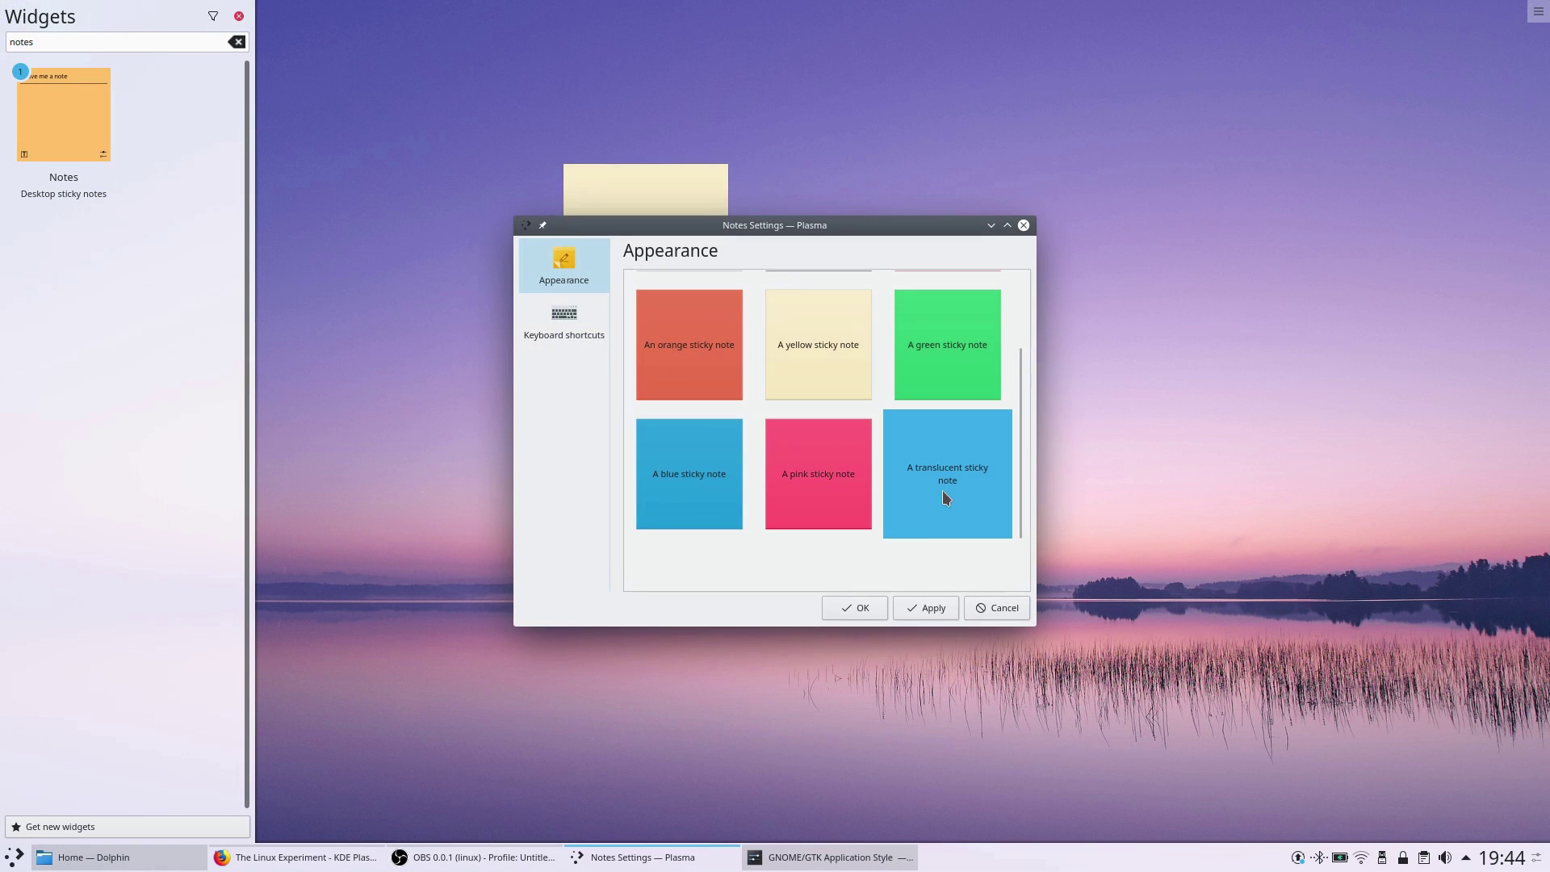
pyautogui.click(946, 612)
pyautogui.click(875, 612)
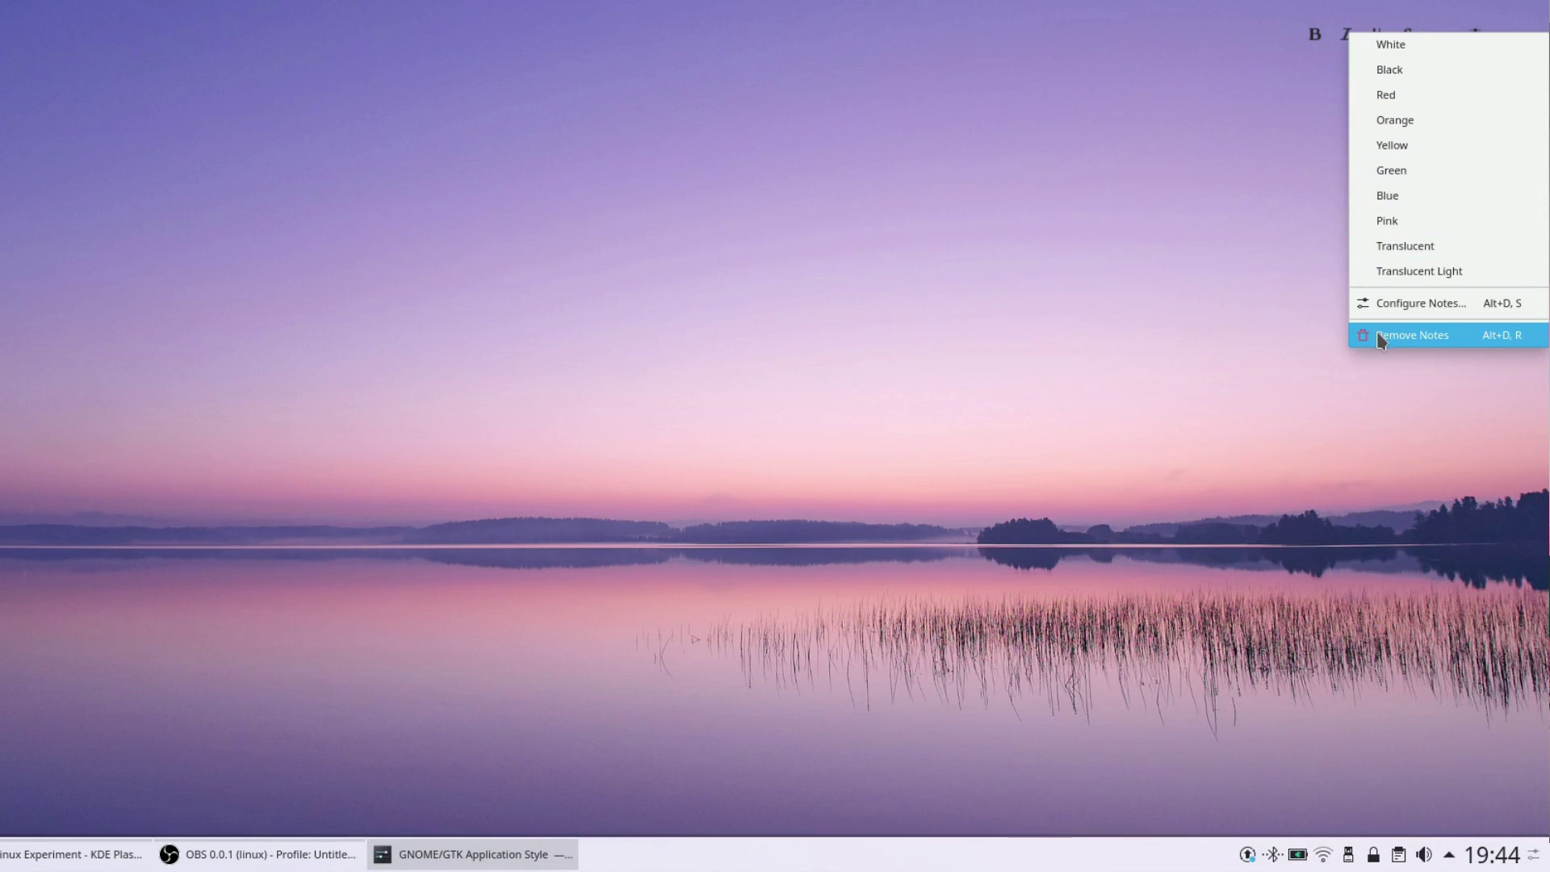
# - Remove the sticky note from the desktop and switch to the second virtual desktop
pyautogui.click(1385, 335)
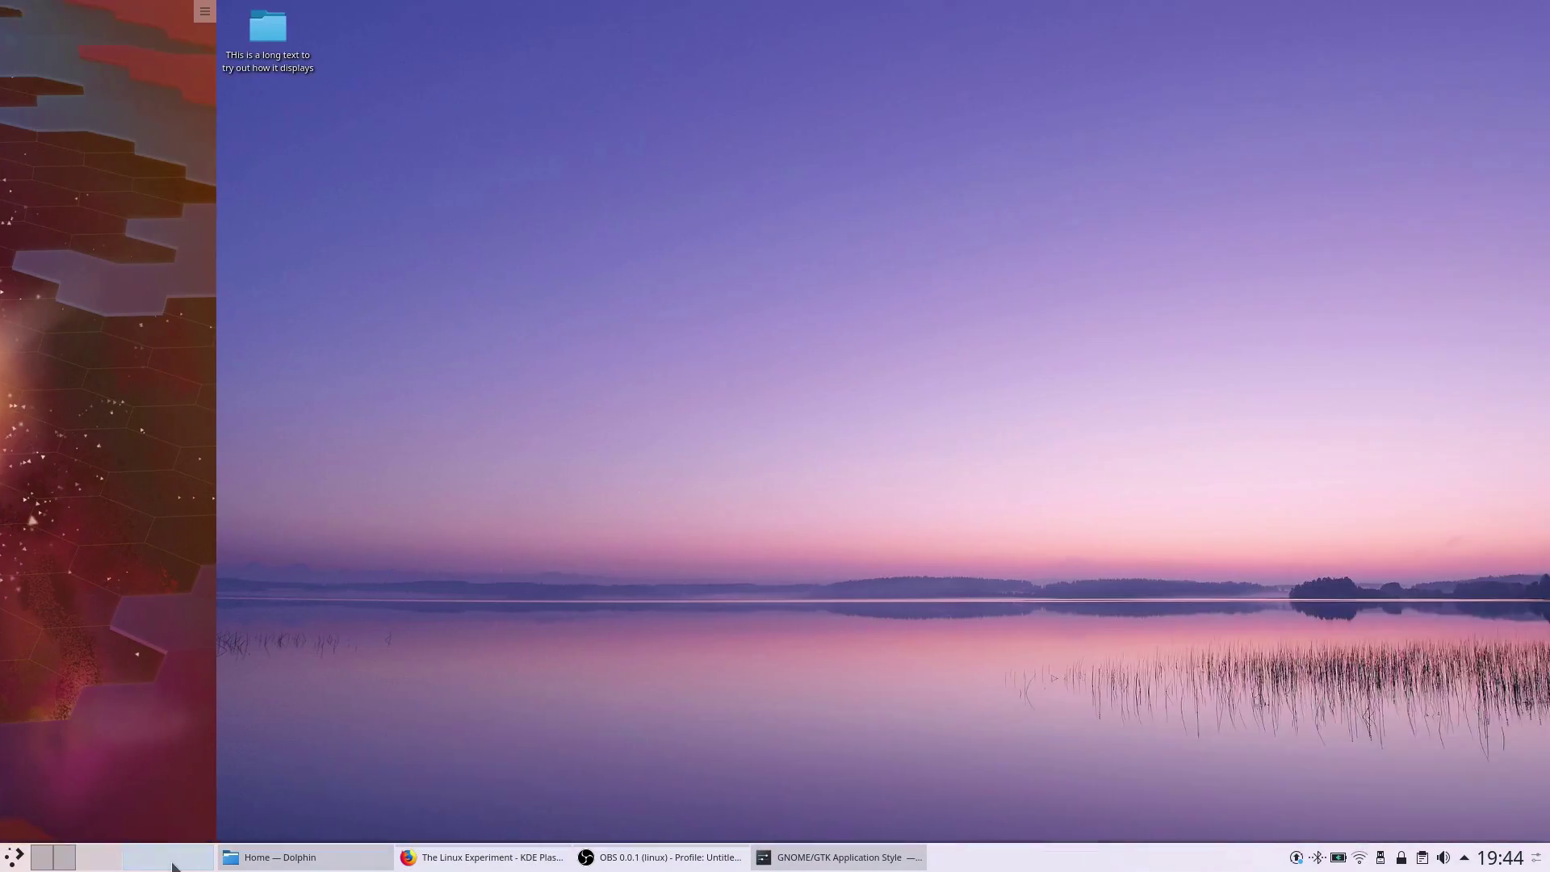
pyautogui.scroll(-1, 173, 864)
pyautogui.scroll(1, 176, 860)
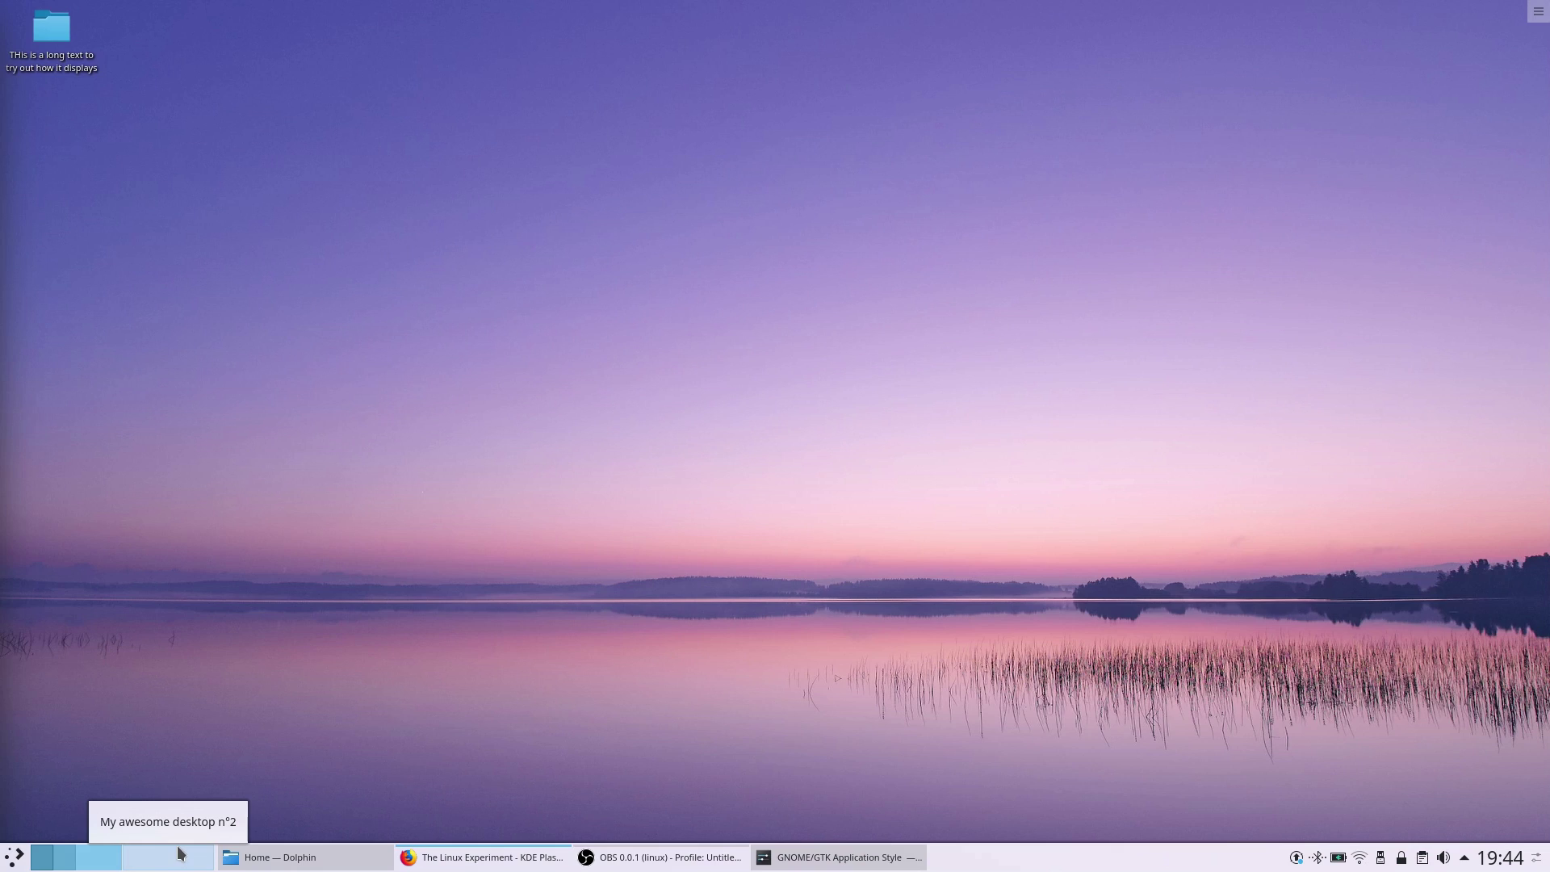
pyautogui.click(180, 853)
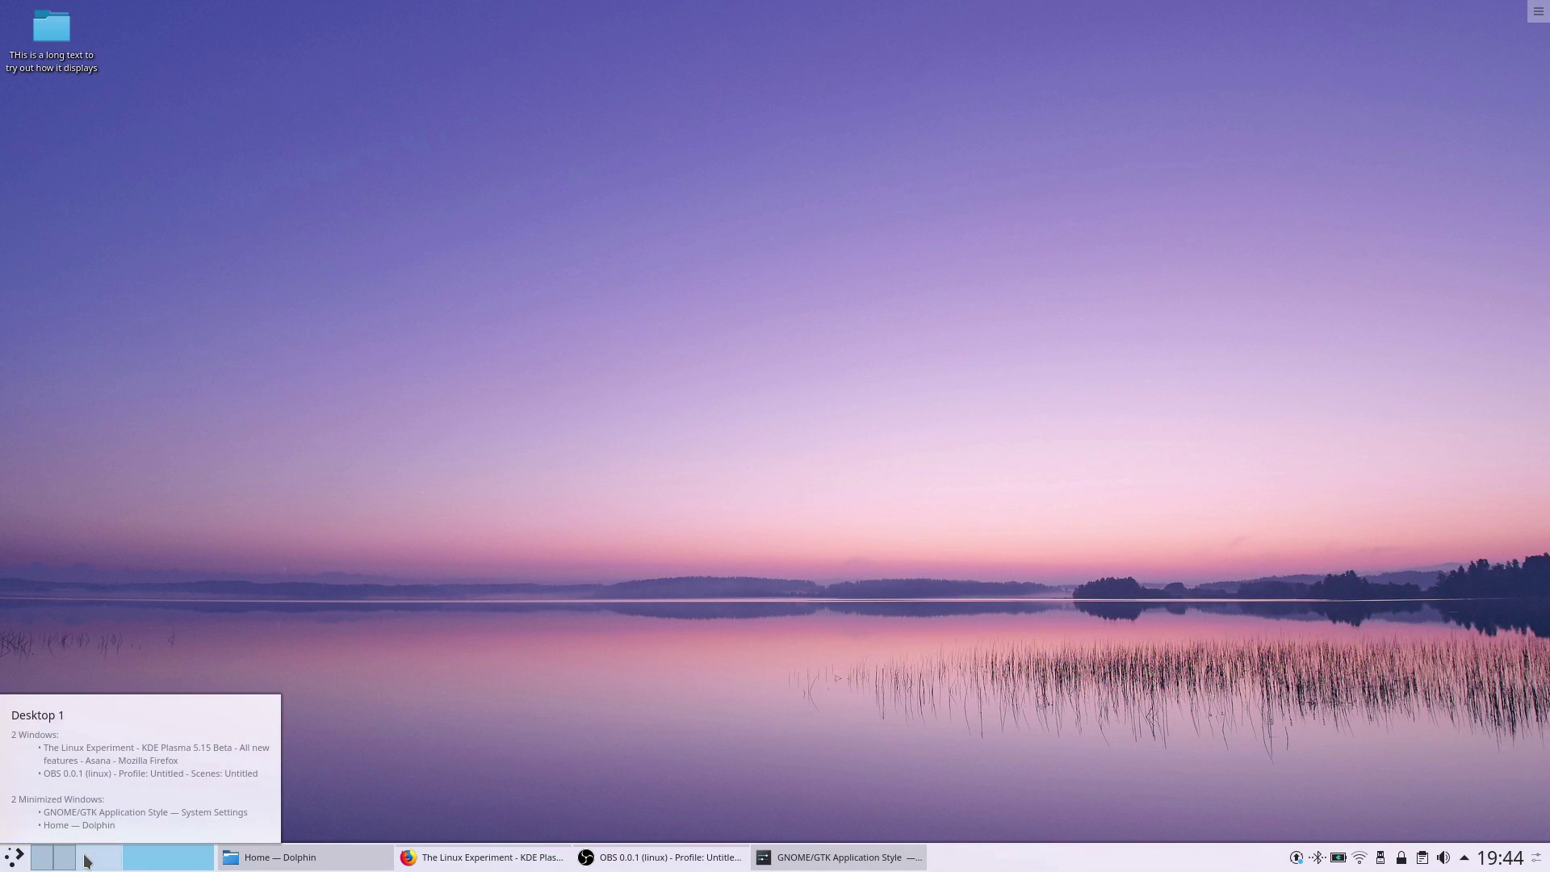
pyautogui.scroll(-1, 90, 862)
pyautogui.scroll(1, 93, 860)
pyautogui.scroll(-1, 97, 861)
pyautogui.scroll(1, 97, 860)
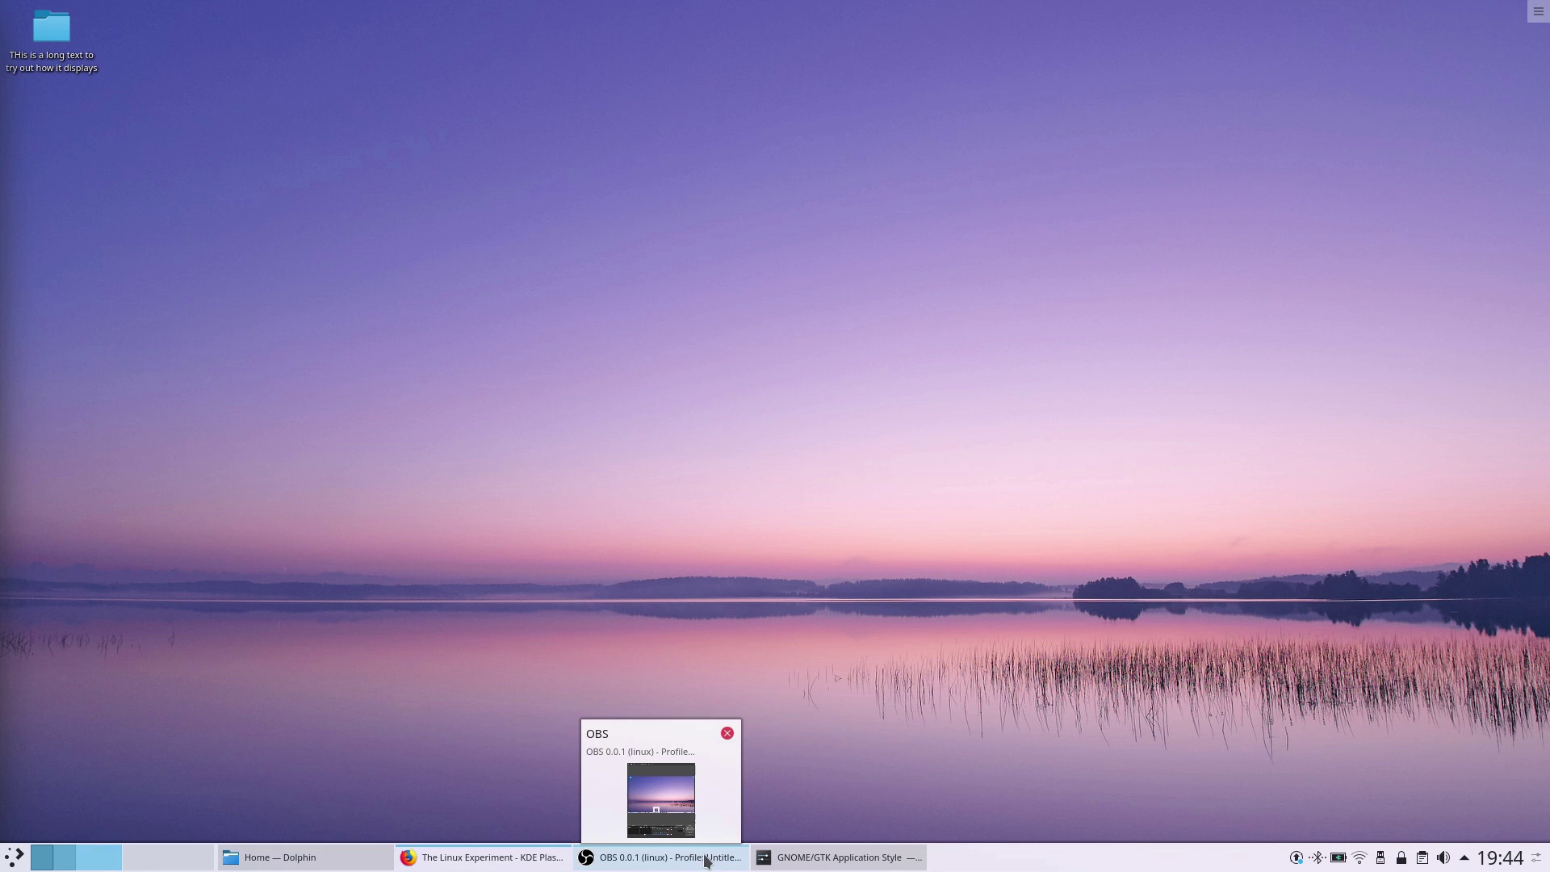
# - Restore System Settings and uncheck Navigation wraps around under Desktop Behavior > Virtual Desktops
pyautogui.click(924, 862)
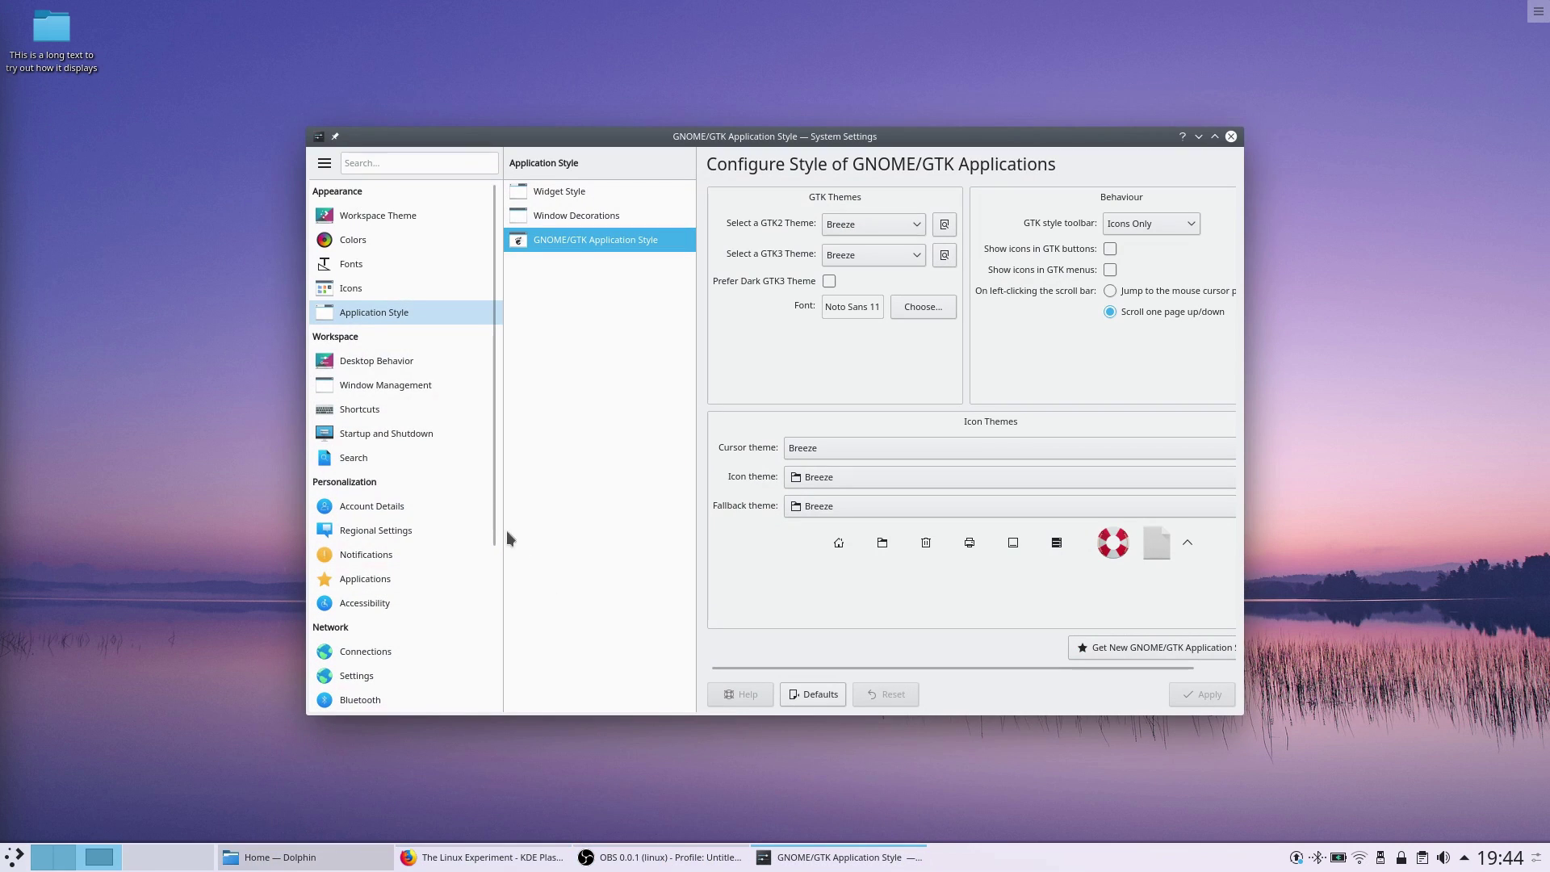
pyautogui.click(434, 367)
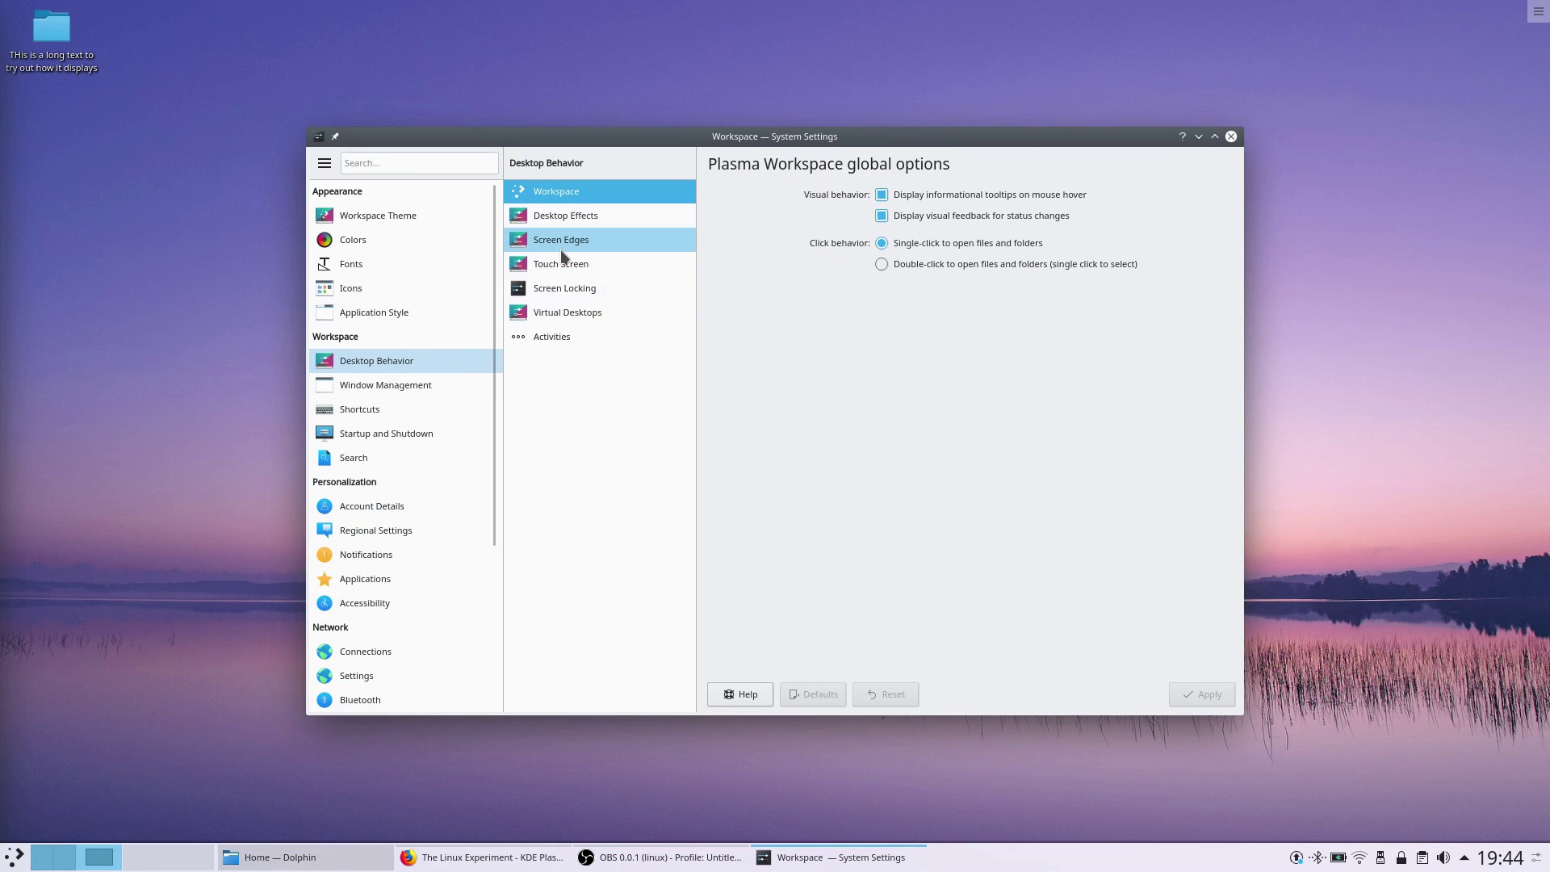
pyautogui.click(565, 312)
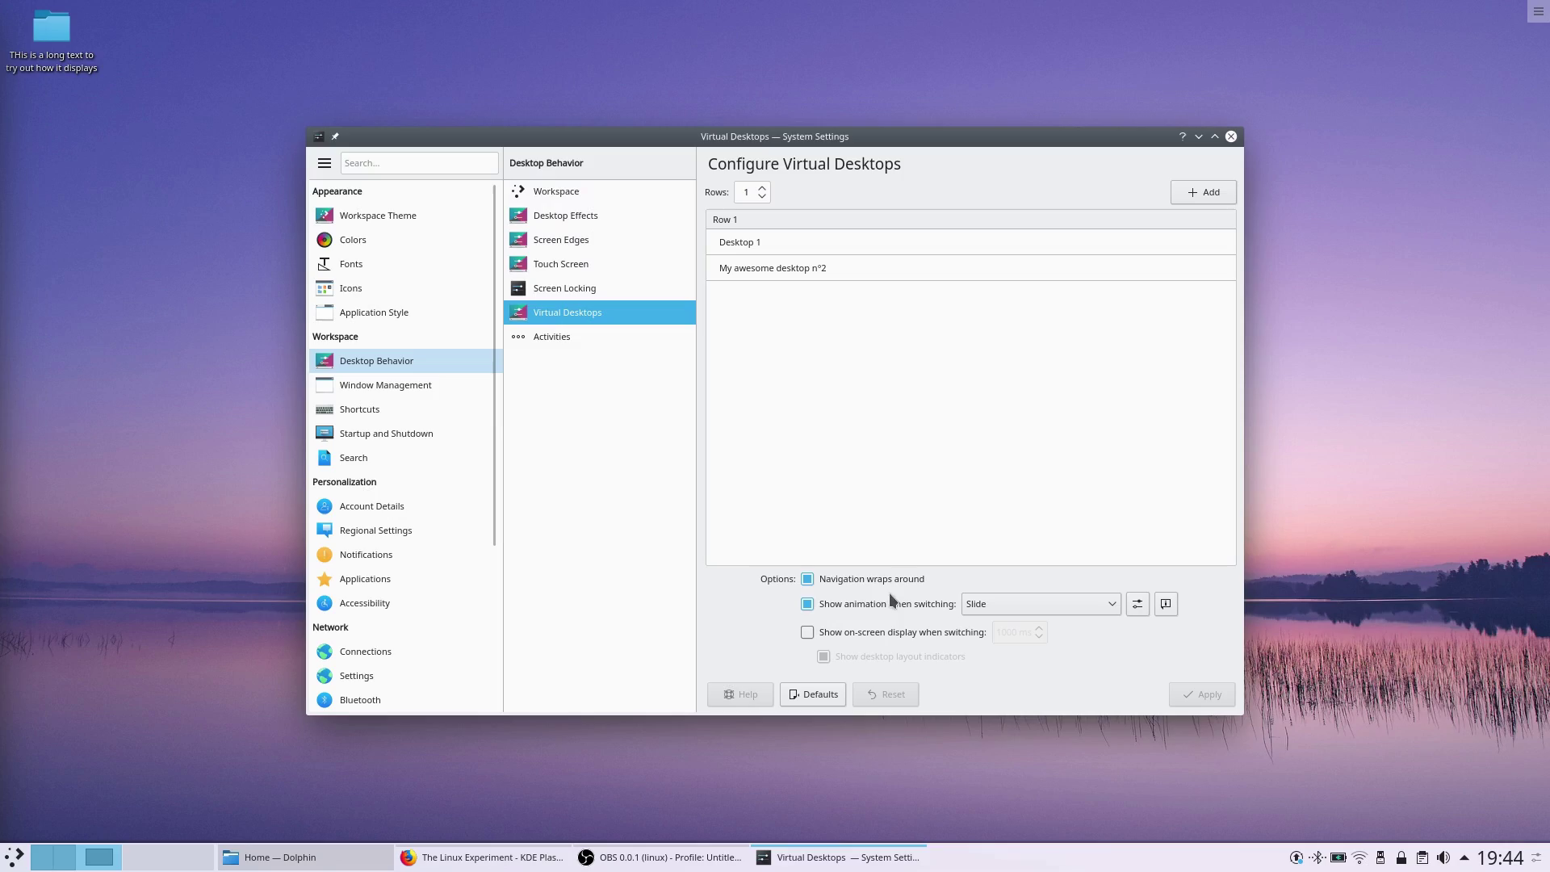
pyautogui.click(896, 583)
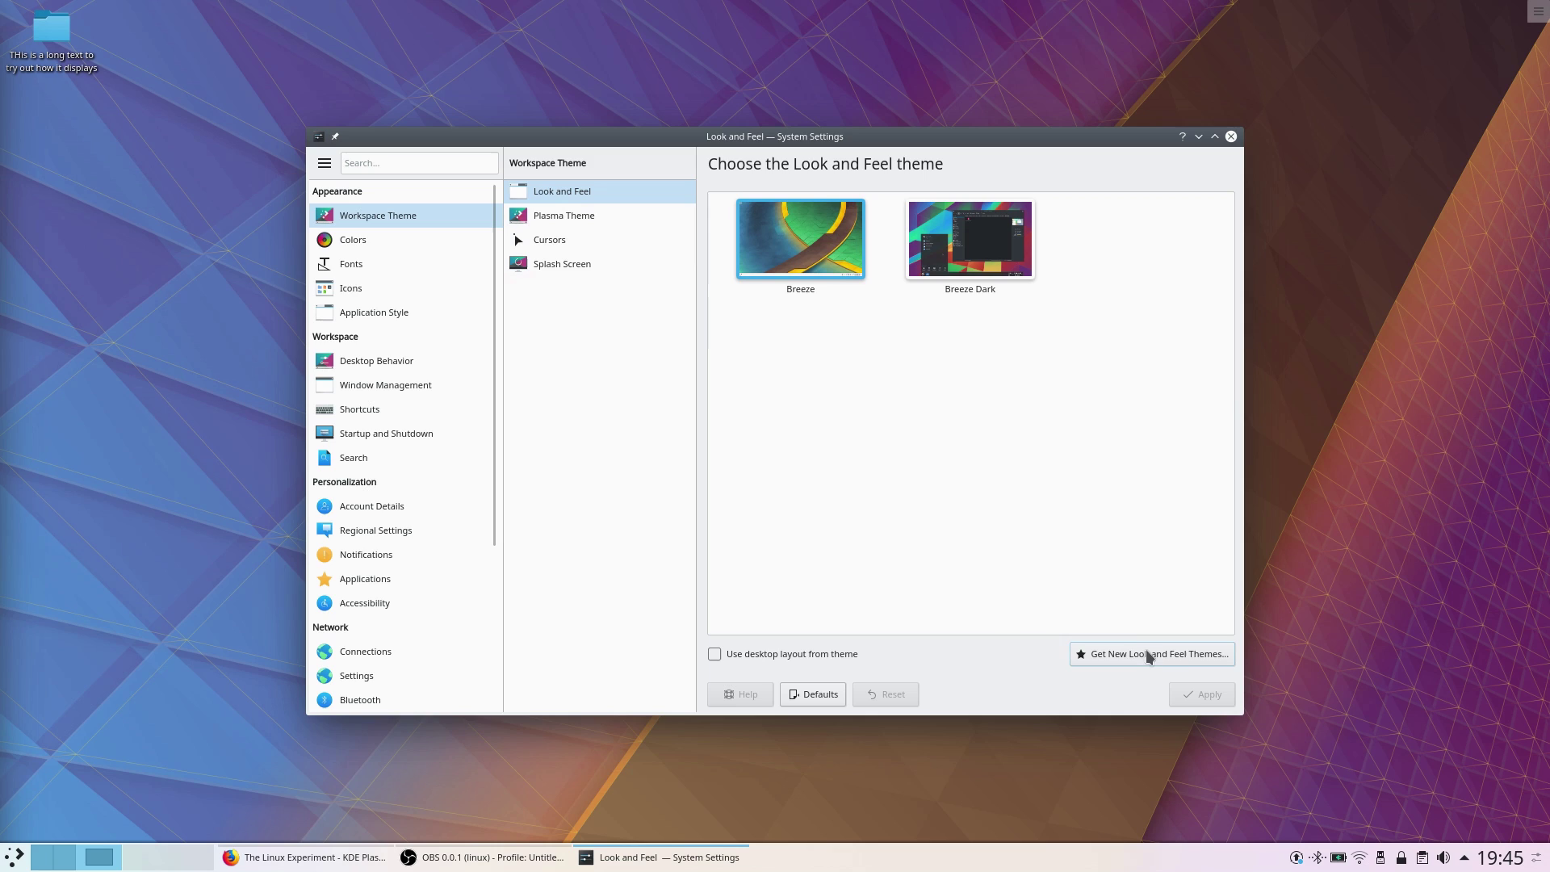
# - Browse the Plasma theme, cursor, splash screen, GNOME/GTK style and window decoration pages
pyautogui.click(574, 214)
pyautogui.click(562, 244)
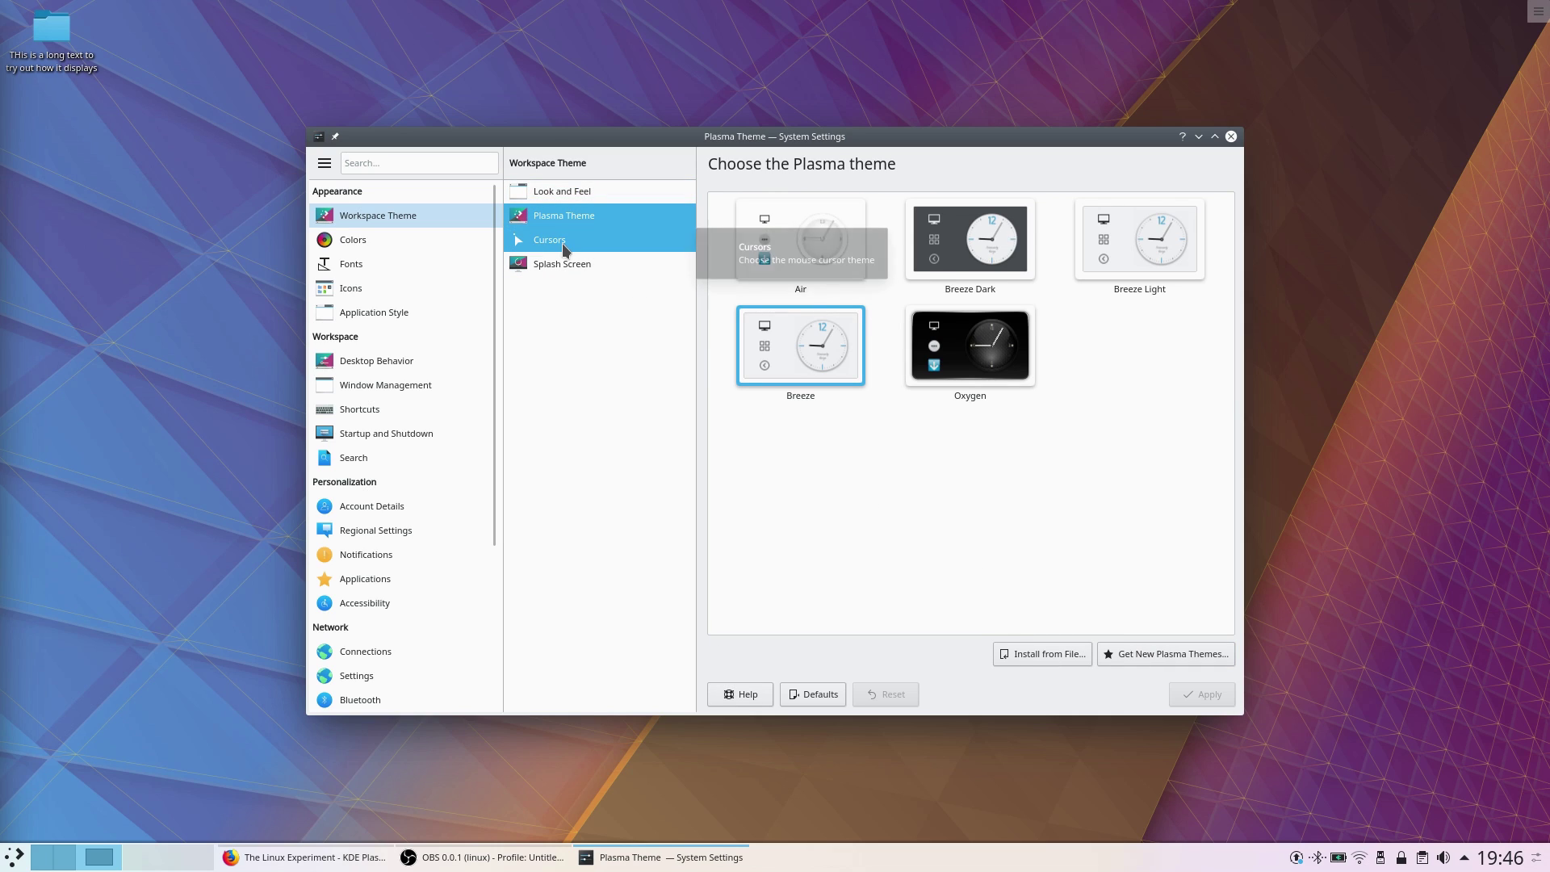
pyautogui.click(557, 265)
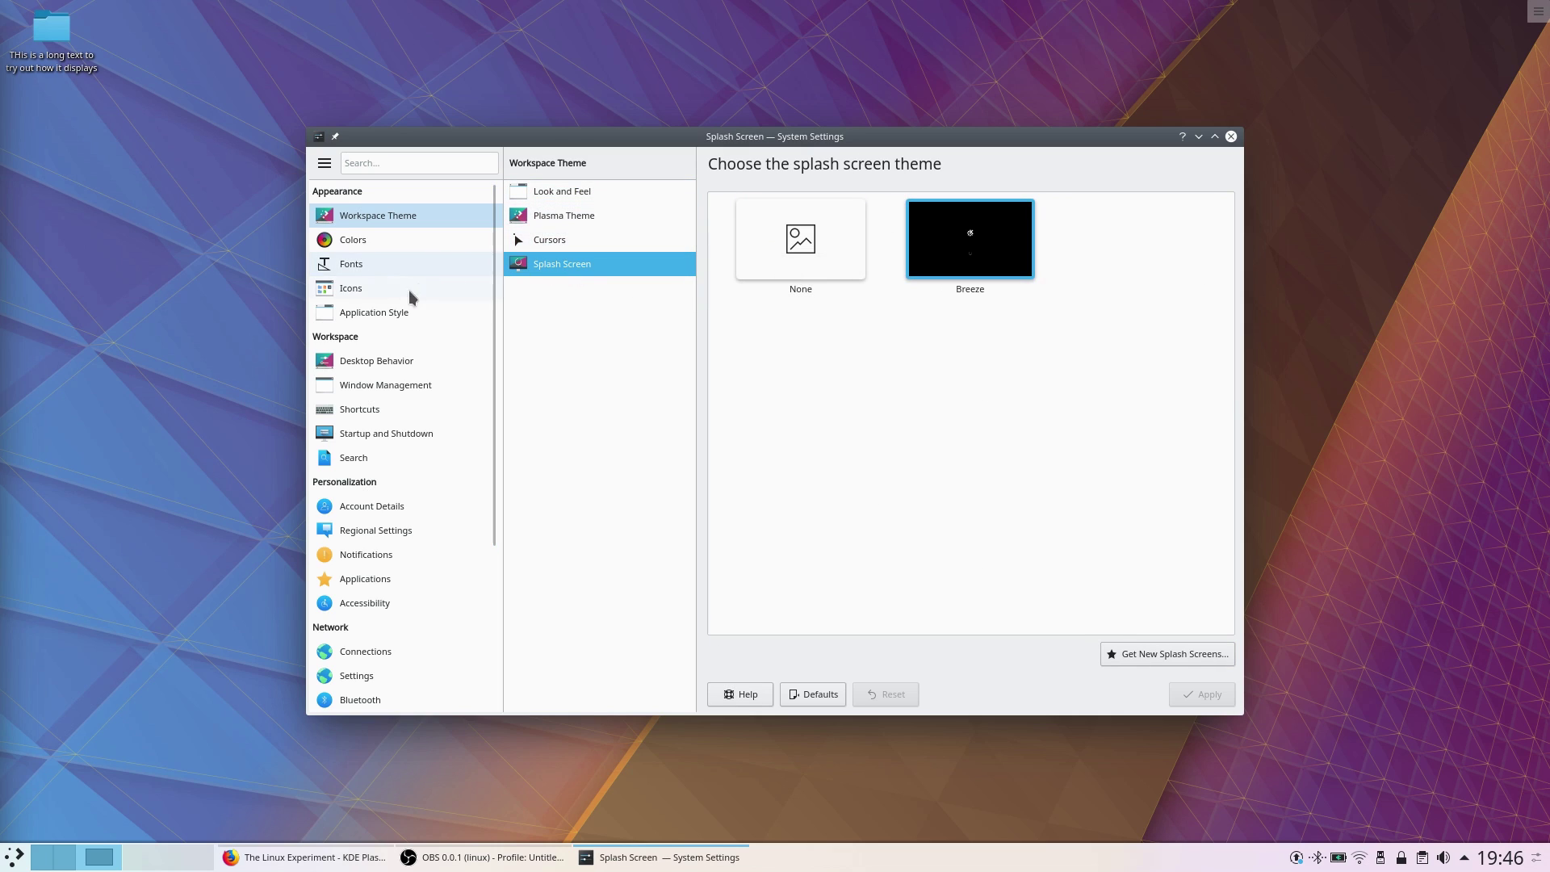
pyautogui.click(390, 312)
pyautogui.click(576, 239)
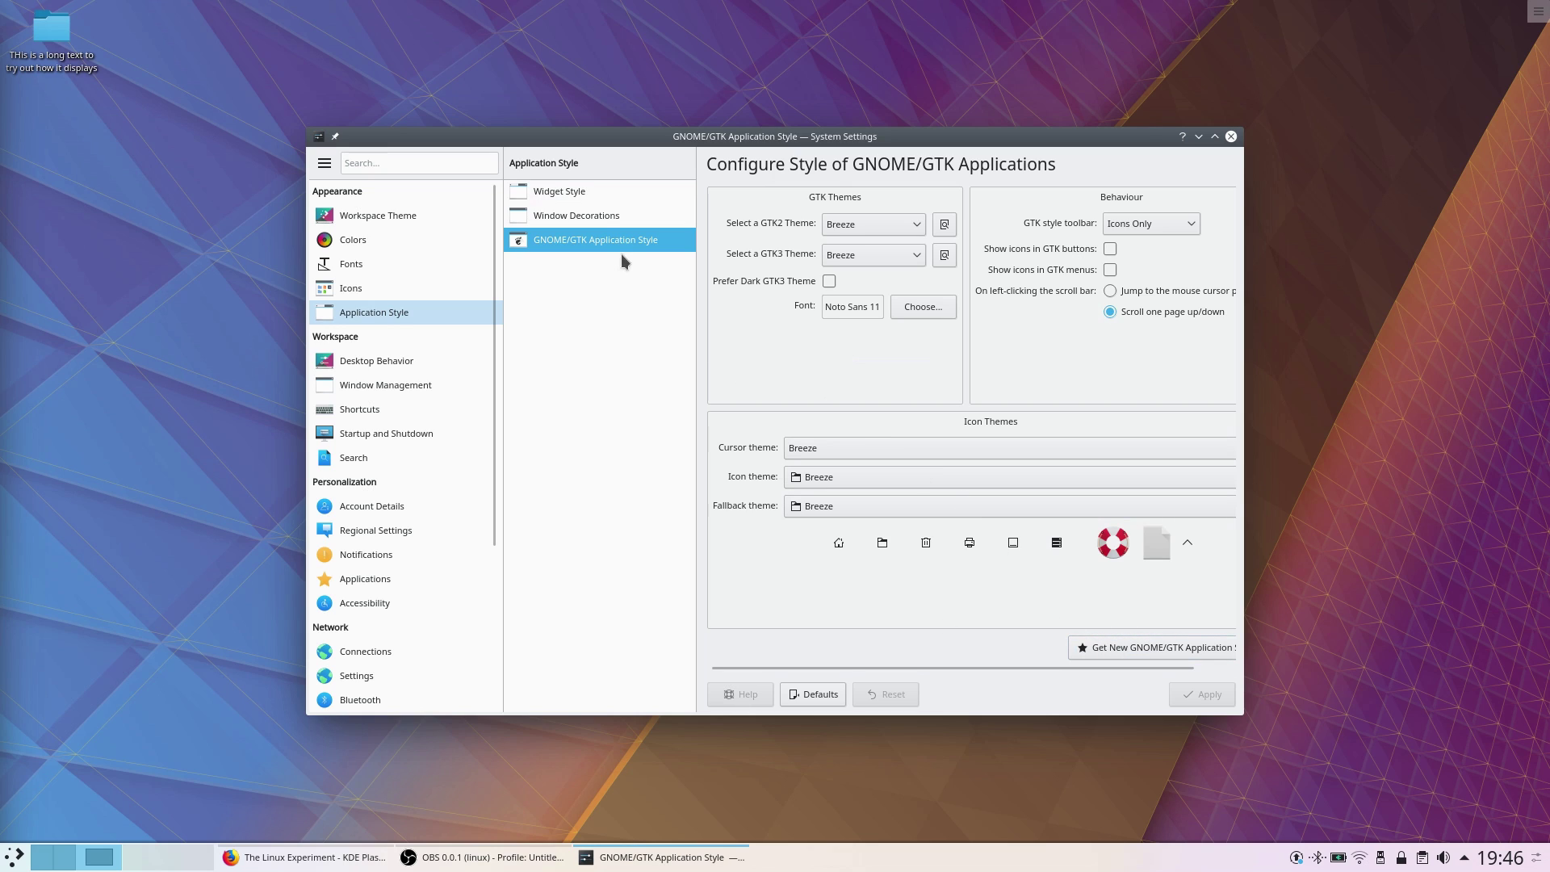
pyautogui.click(661, 215)
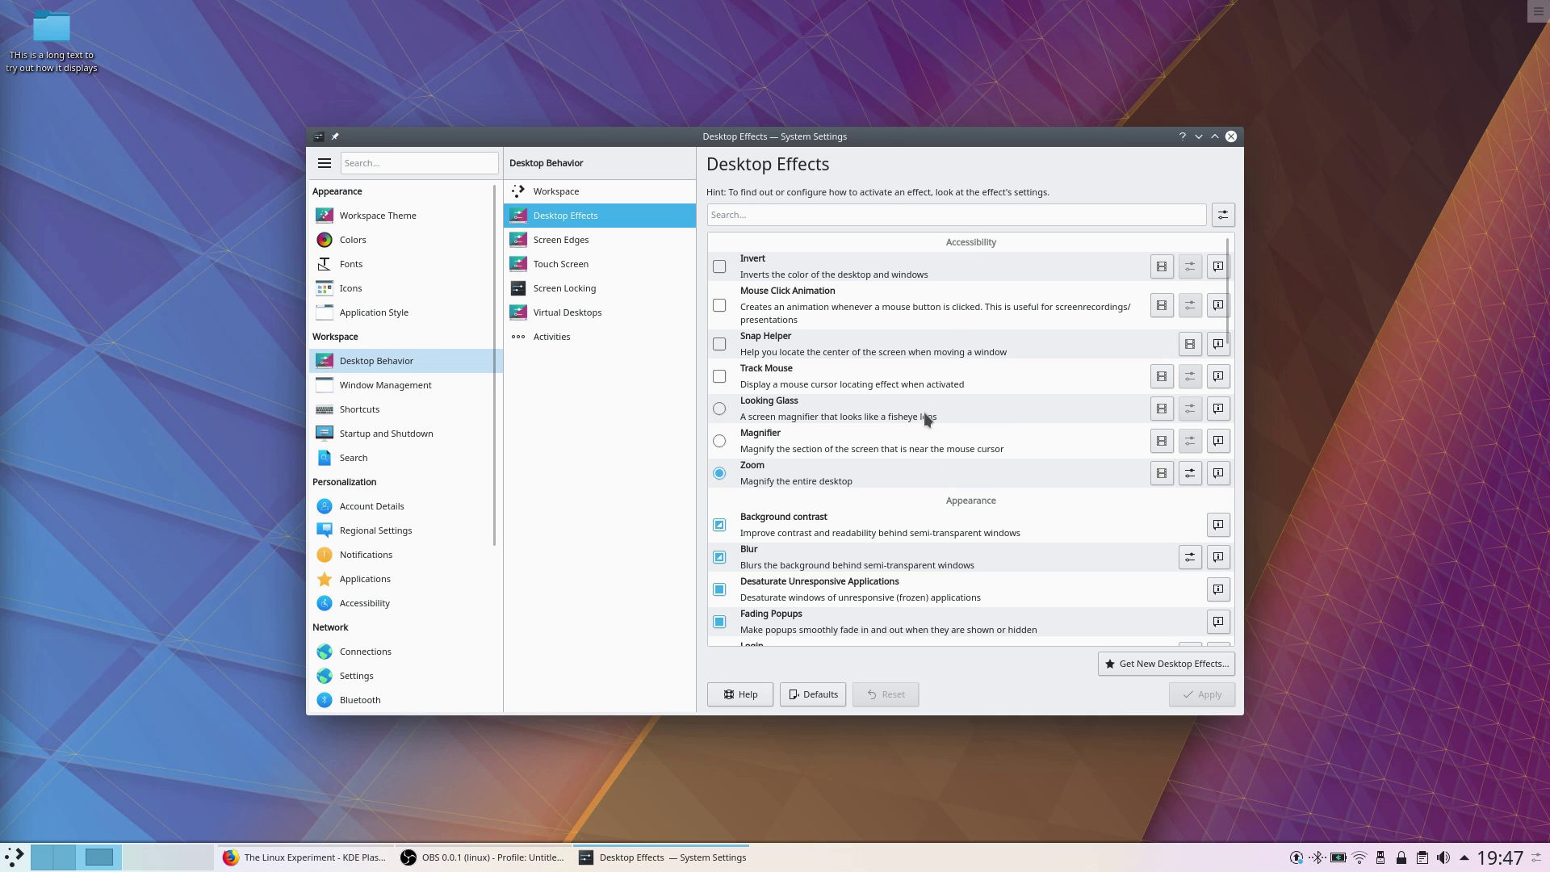
# - Open Get New Desktop Effects and scroll through the downloadable add-ons
pyautogui.click(1127, 665)
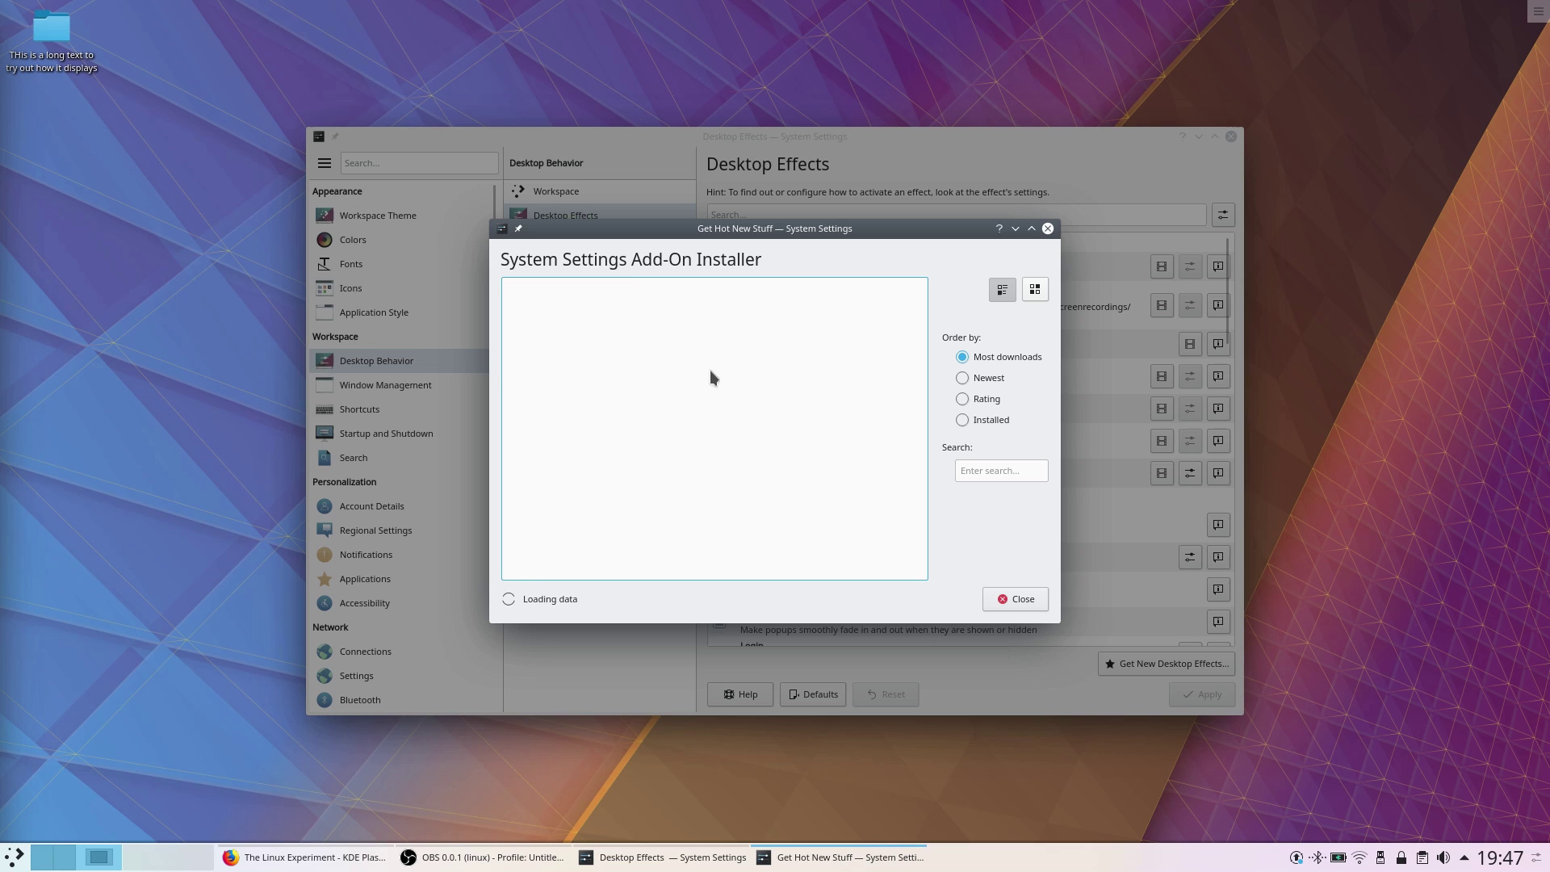
pyautogui.scroll(-3, 734, 405)
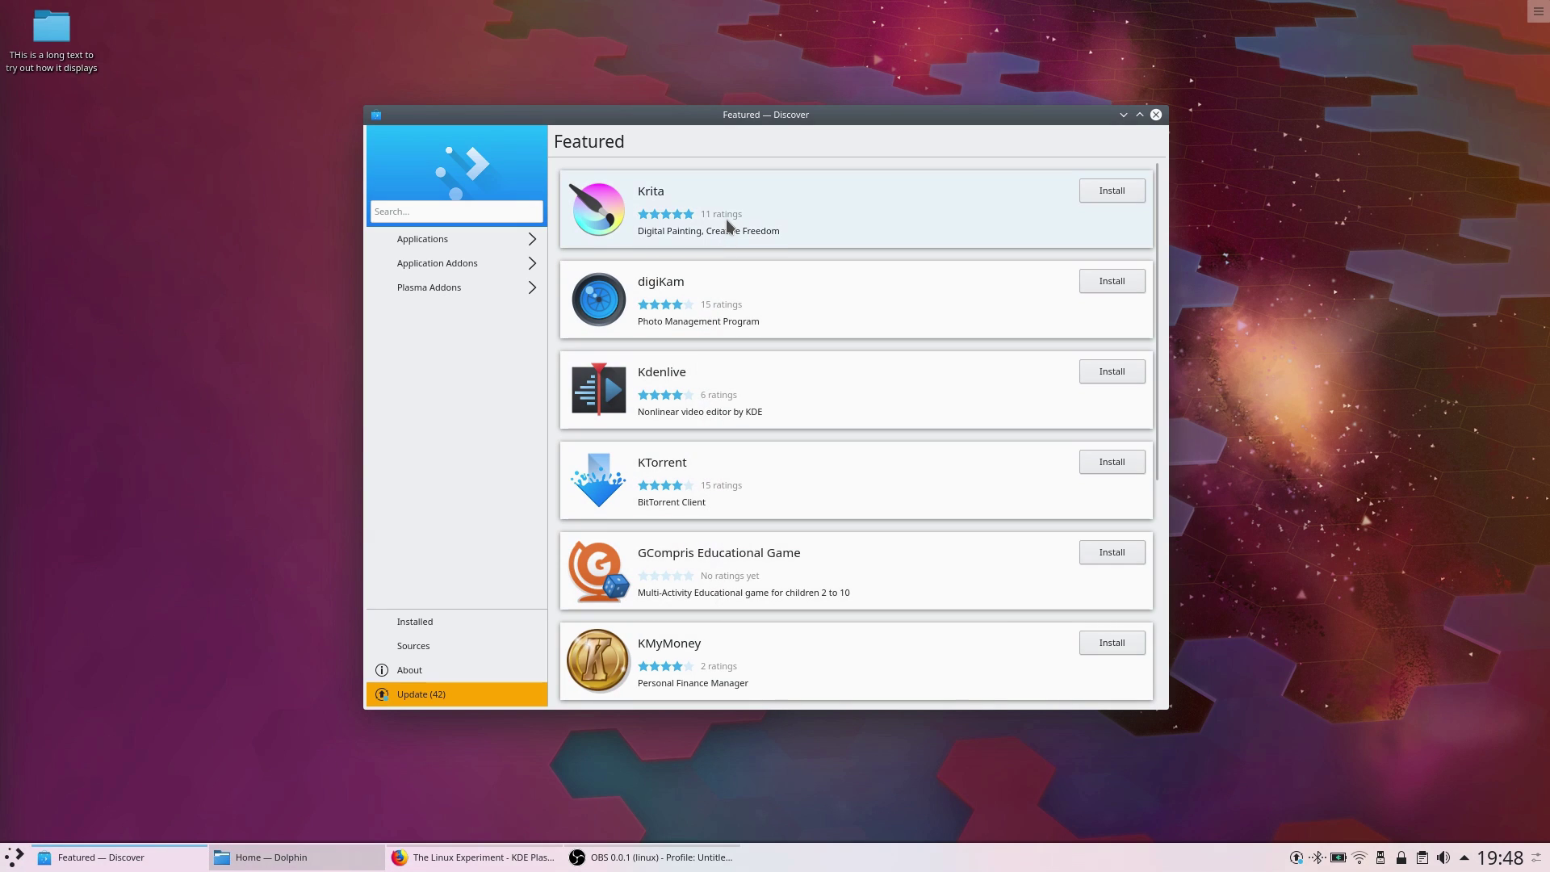
# - Open the Updates list and toggle select-all so all 42 updates end up selected
pyautogui.click(484, 694)
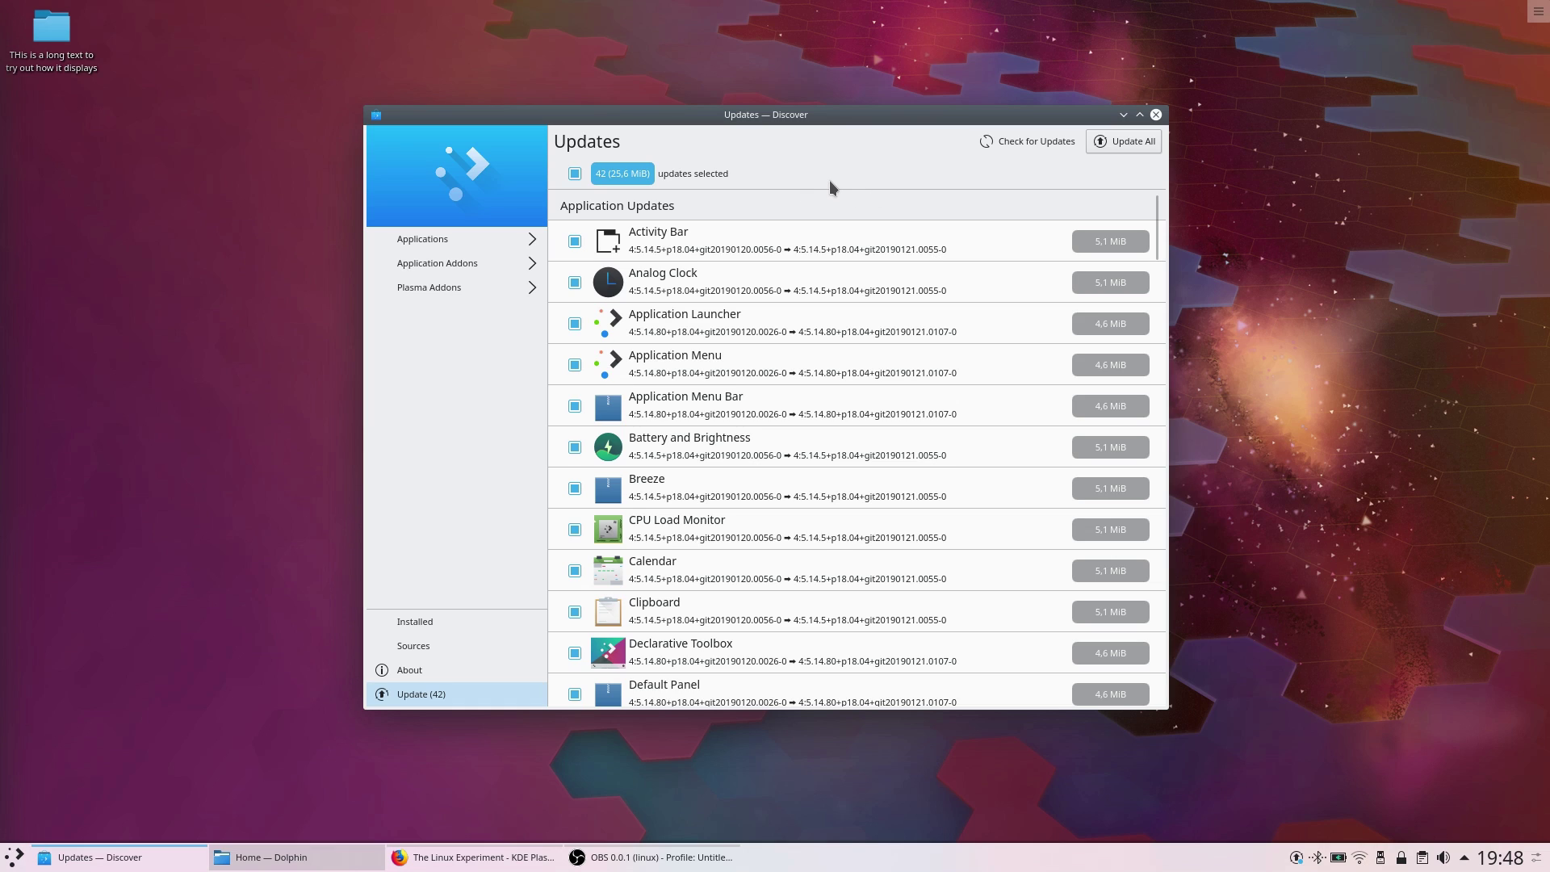
pyautogui.click(575, 174)
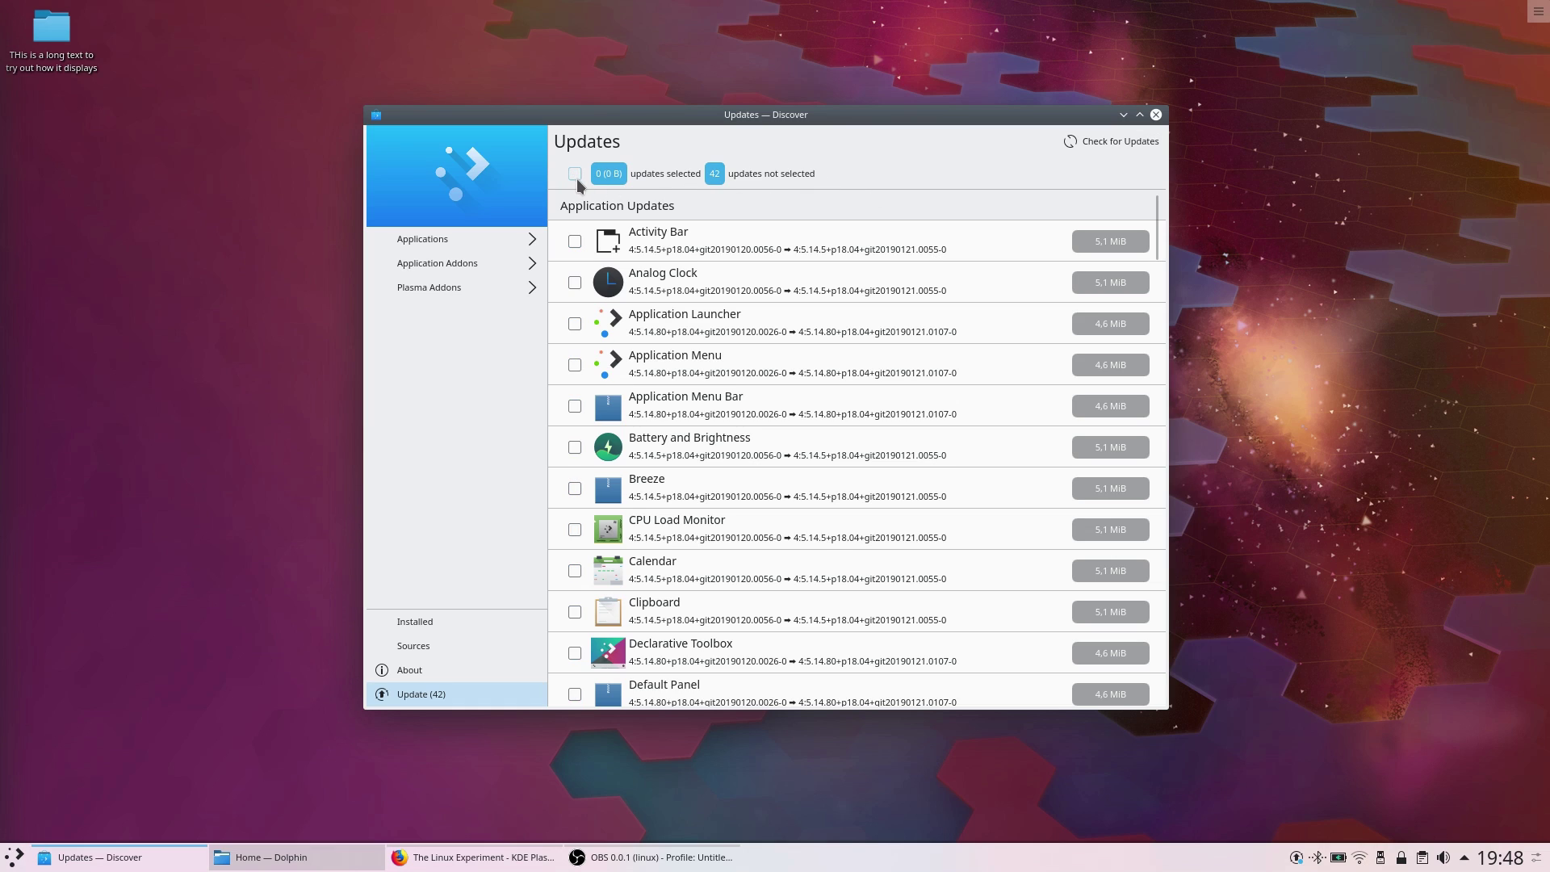
pyautogui.click(576, 176)
pyautogui.click(576, 175)
pyautogui.click(575, 174)
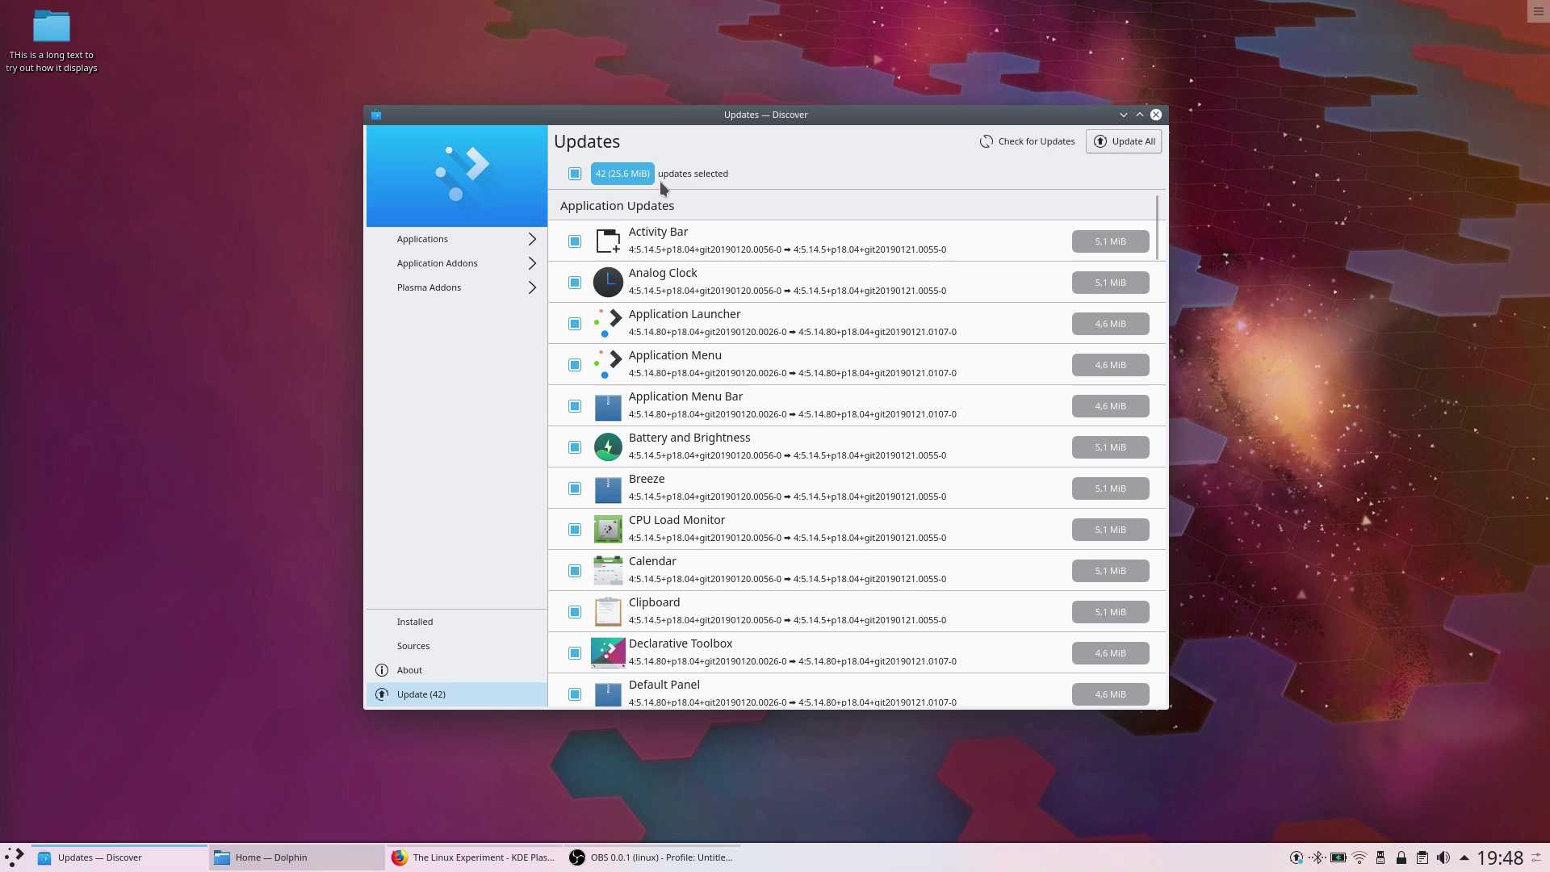
# - Scroll the updates list, then show Discover's Sources page
pyautogui.scroll(-2, 709, 336)
pyautogui.scroll(2, 692, 270)
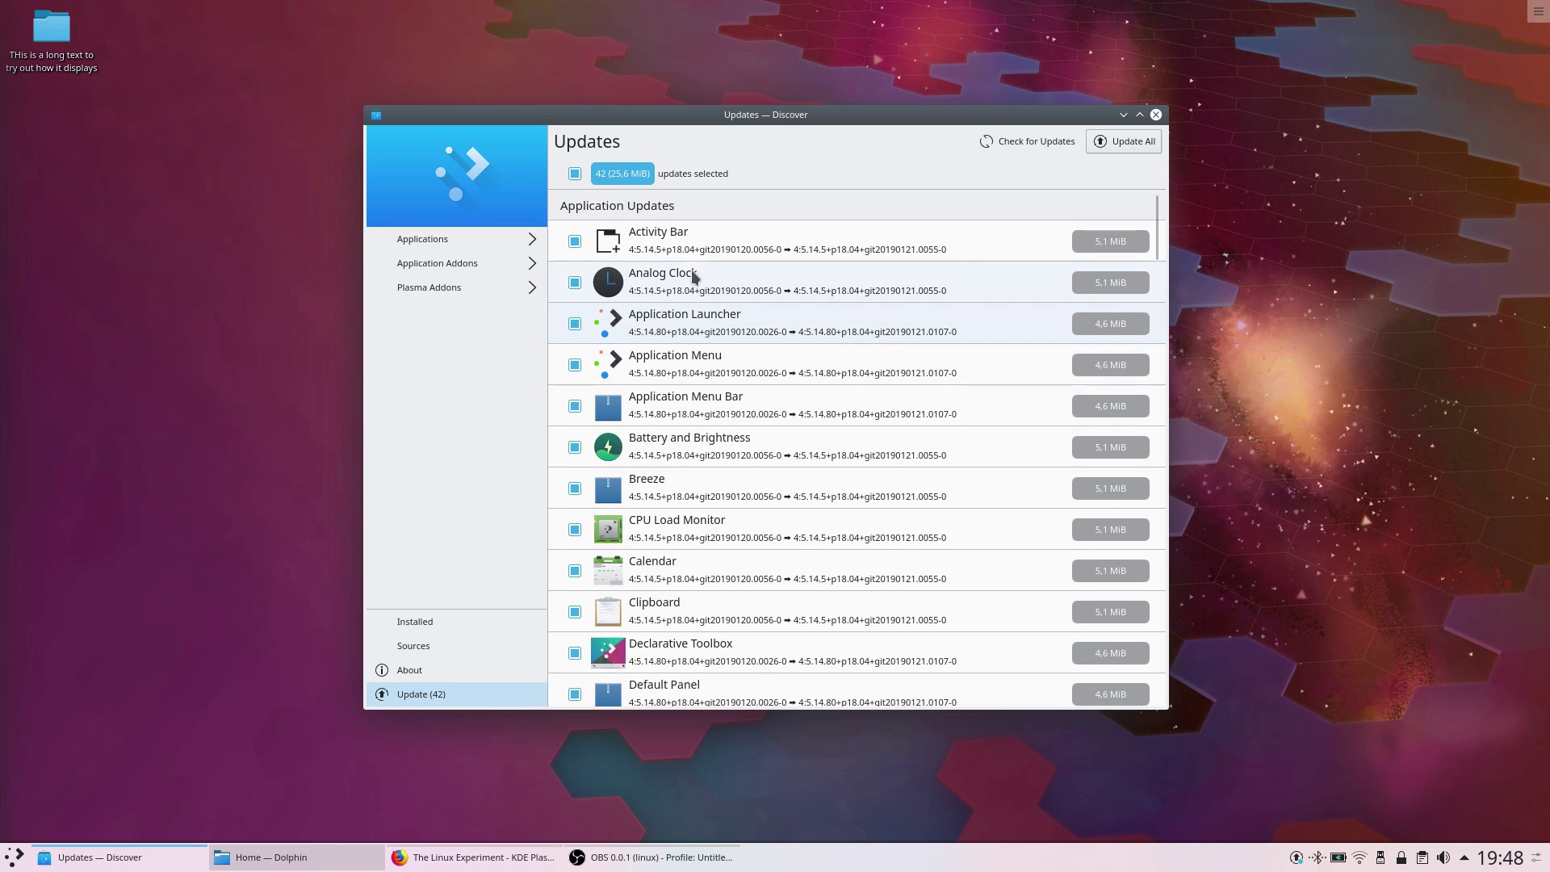
pyautogui.click(415, 646)
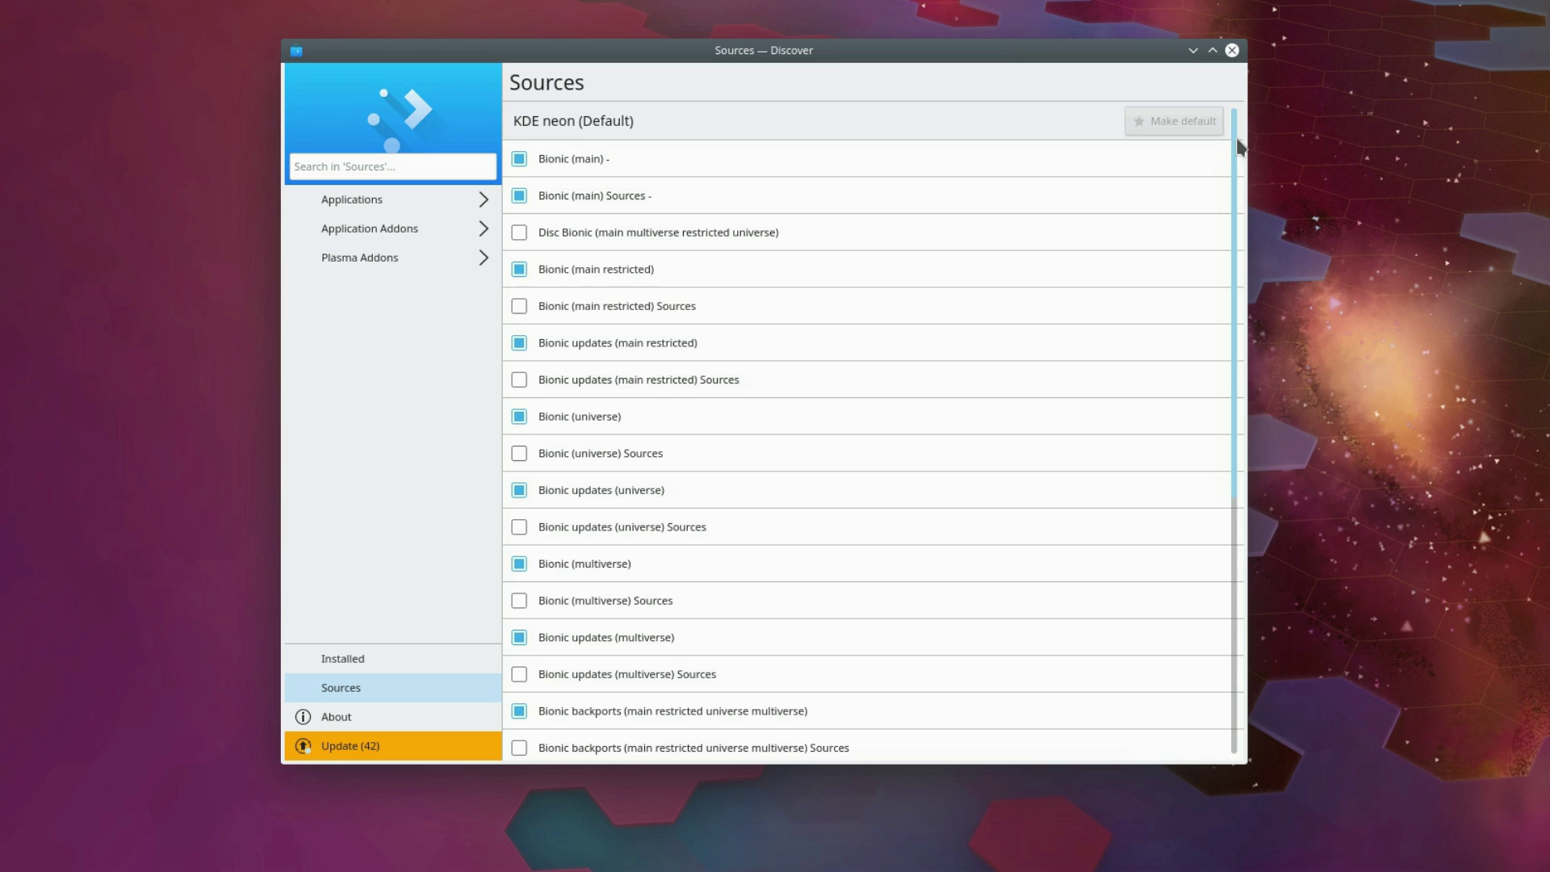
pyautogui.moveTo(1235, 157); pyautogui.dragTo(1246, 449)
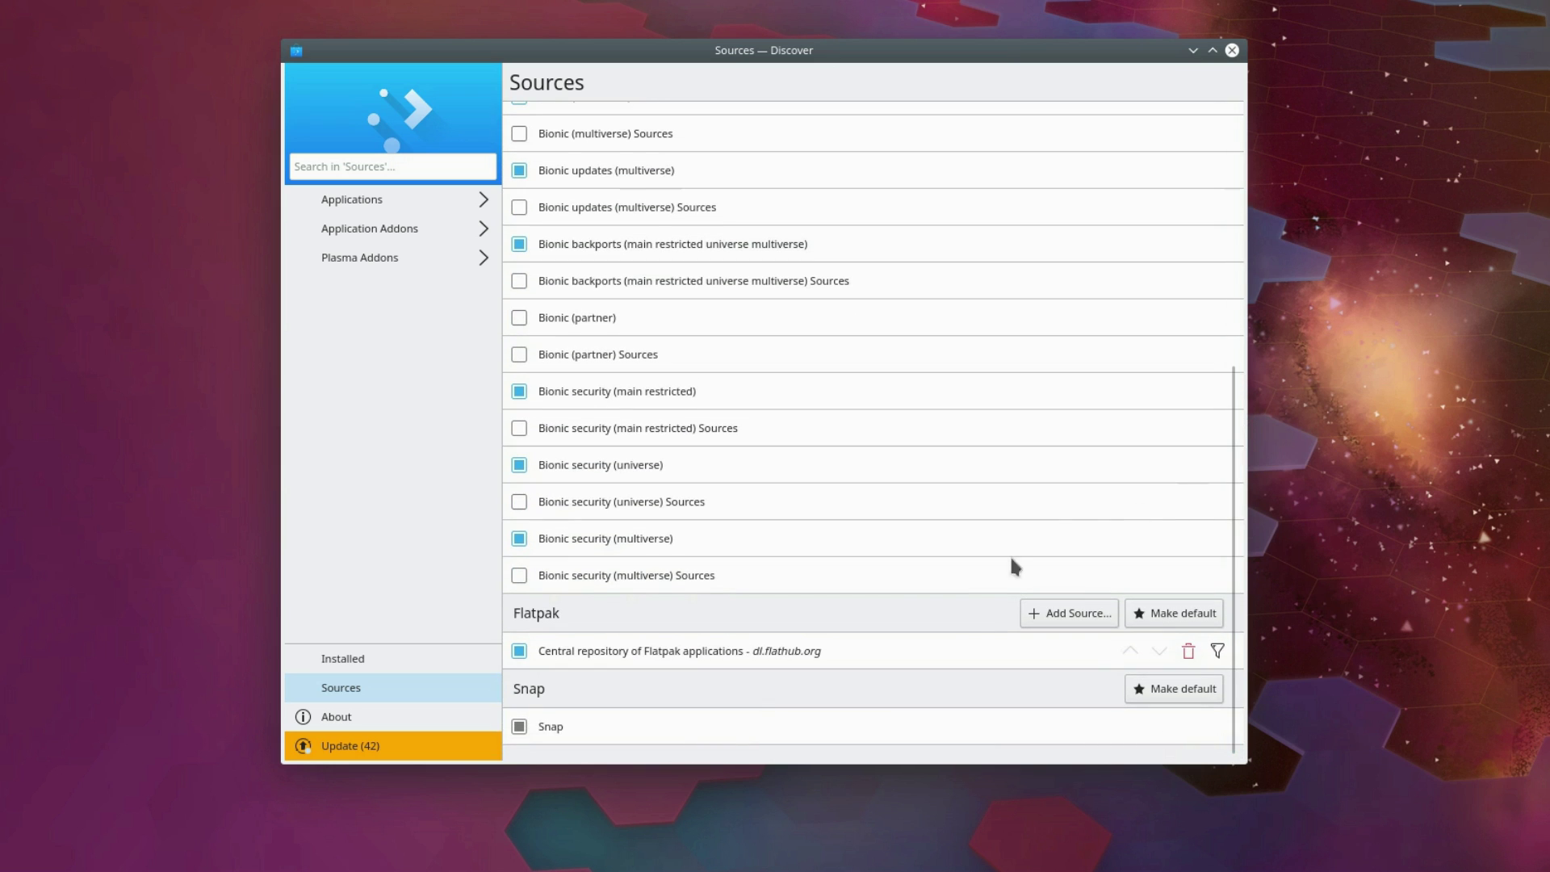
pyautogui.scroll(6, 915, 390)
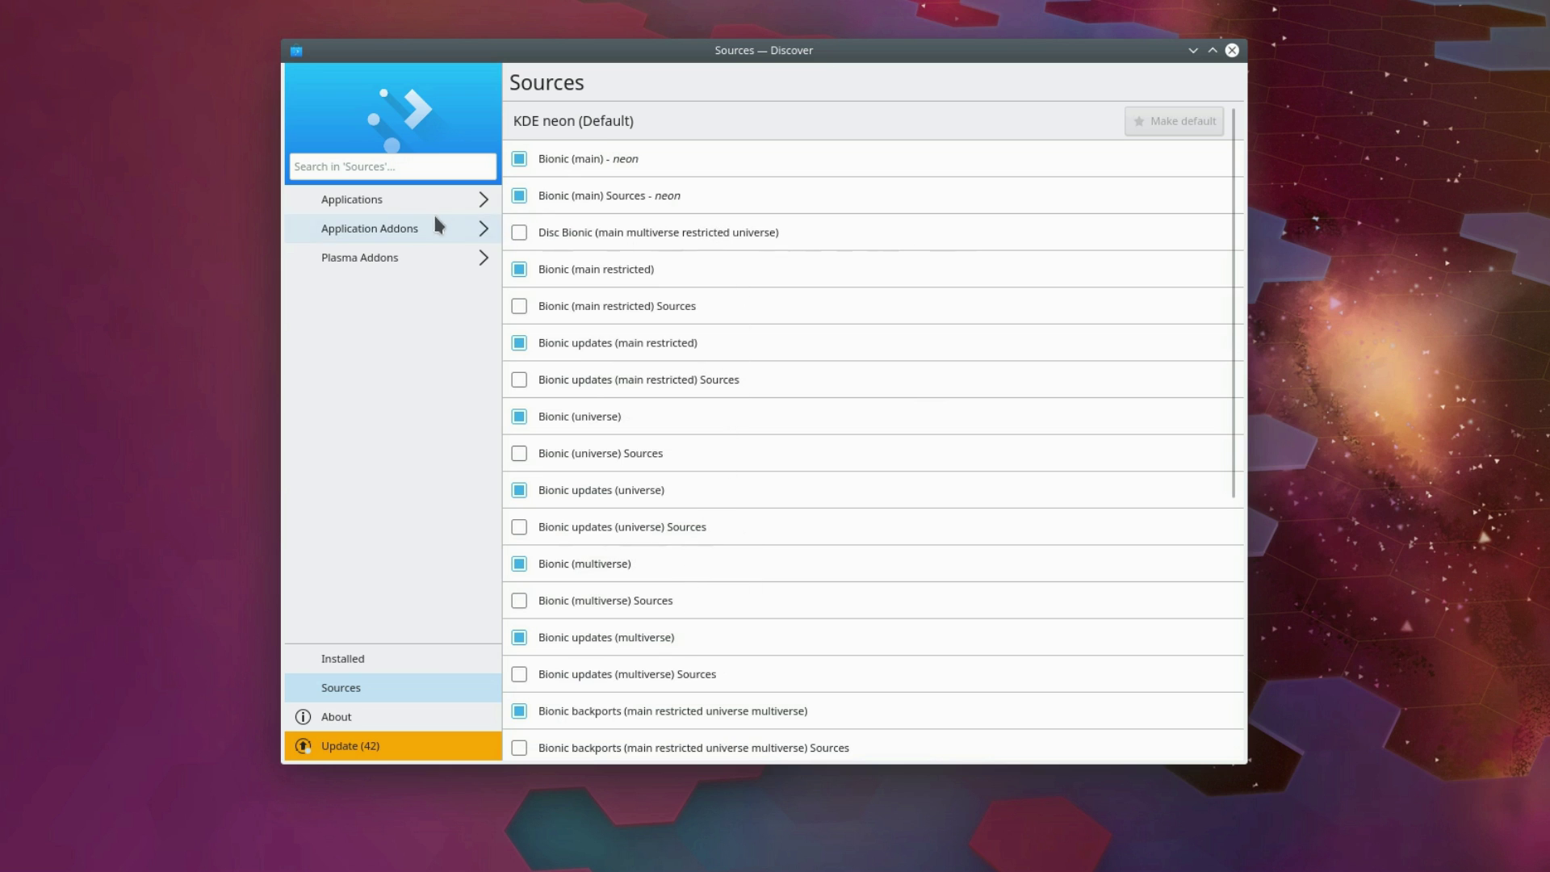
pyautogui.click(379, 199)
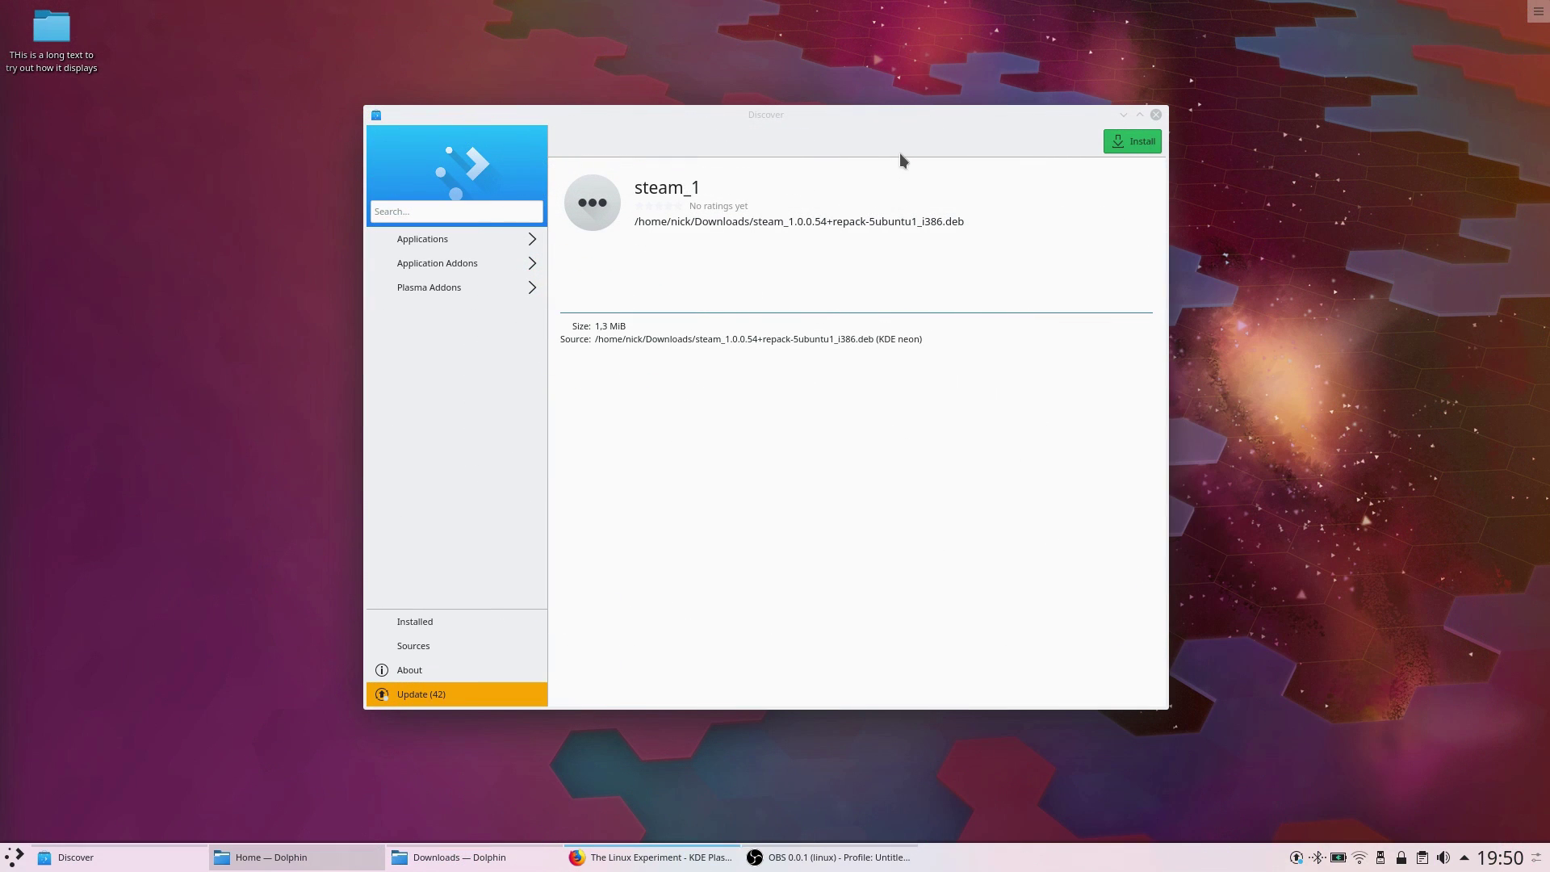
# - Install and launch the local steam_1 package, then return to Discover's Featured page
pyautogui.click(1108, 145)
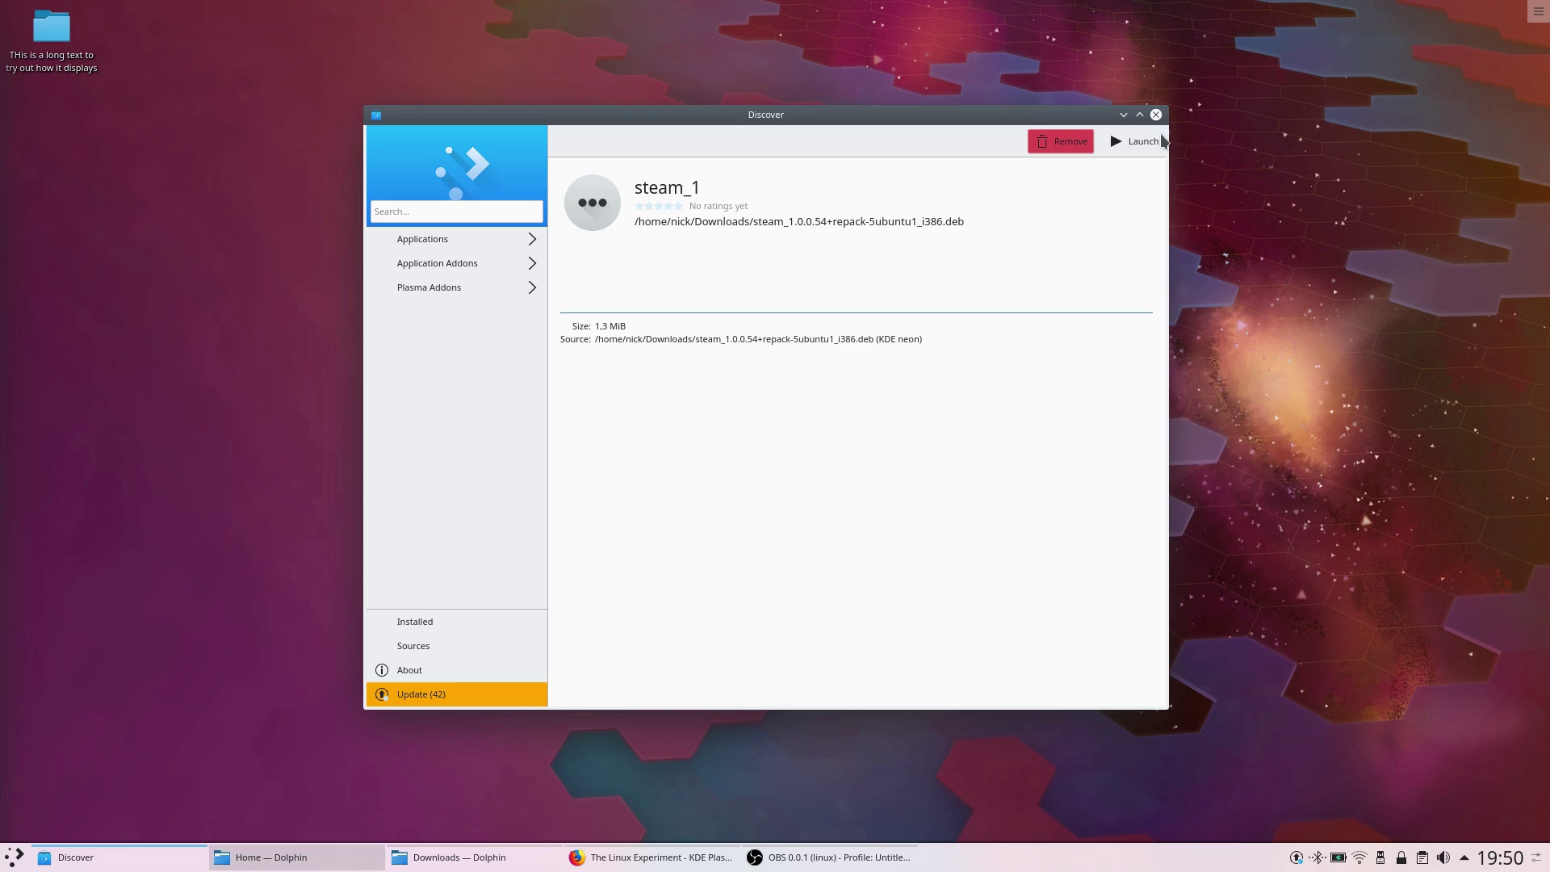
pyautogui.click(1140, 142)
pyautogui.click(428, 241)
pyautogui.click(419, 236)
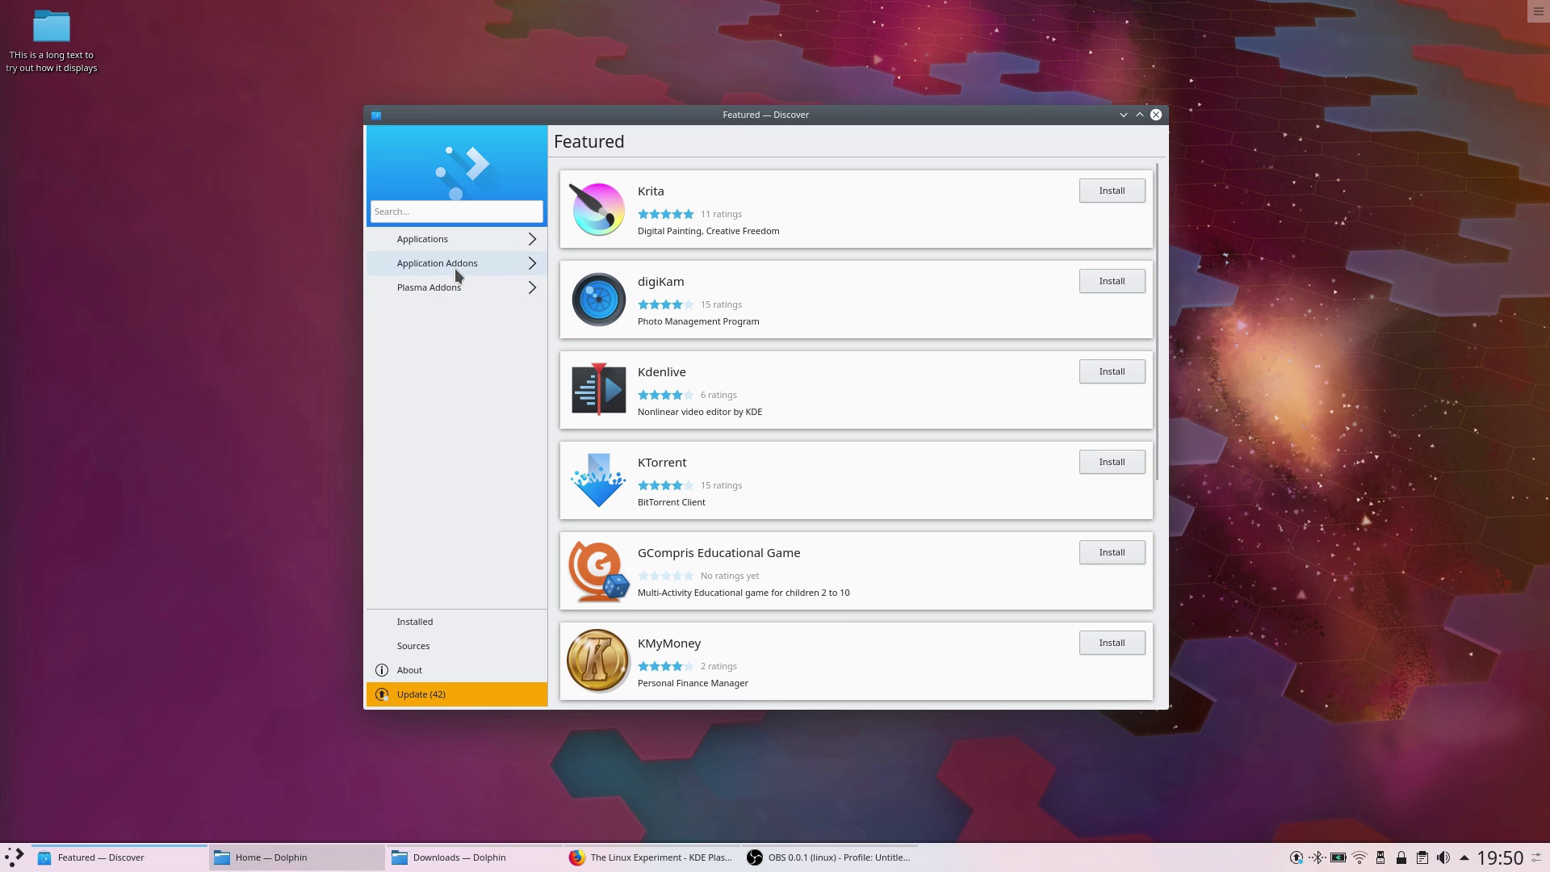
# - Show Discover's Sources page and scroll through the KDE neon, Flatpak and Snap repositories
pyautogui.click(413, 645)
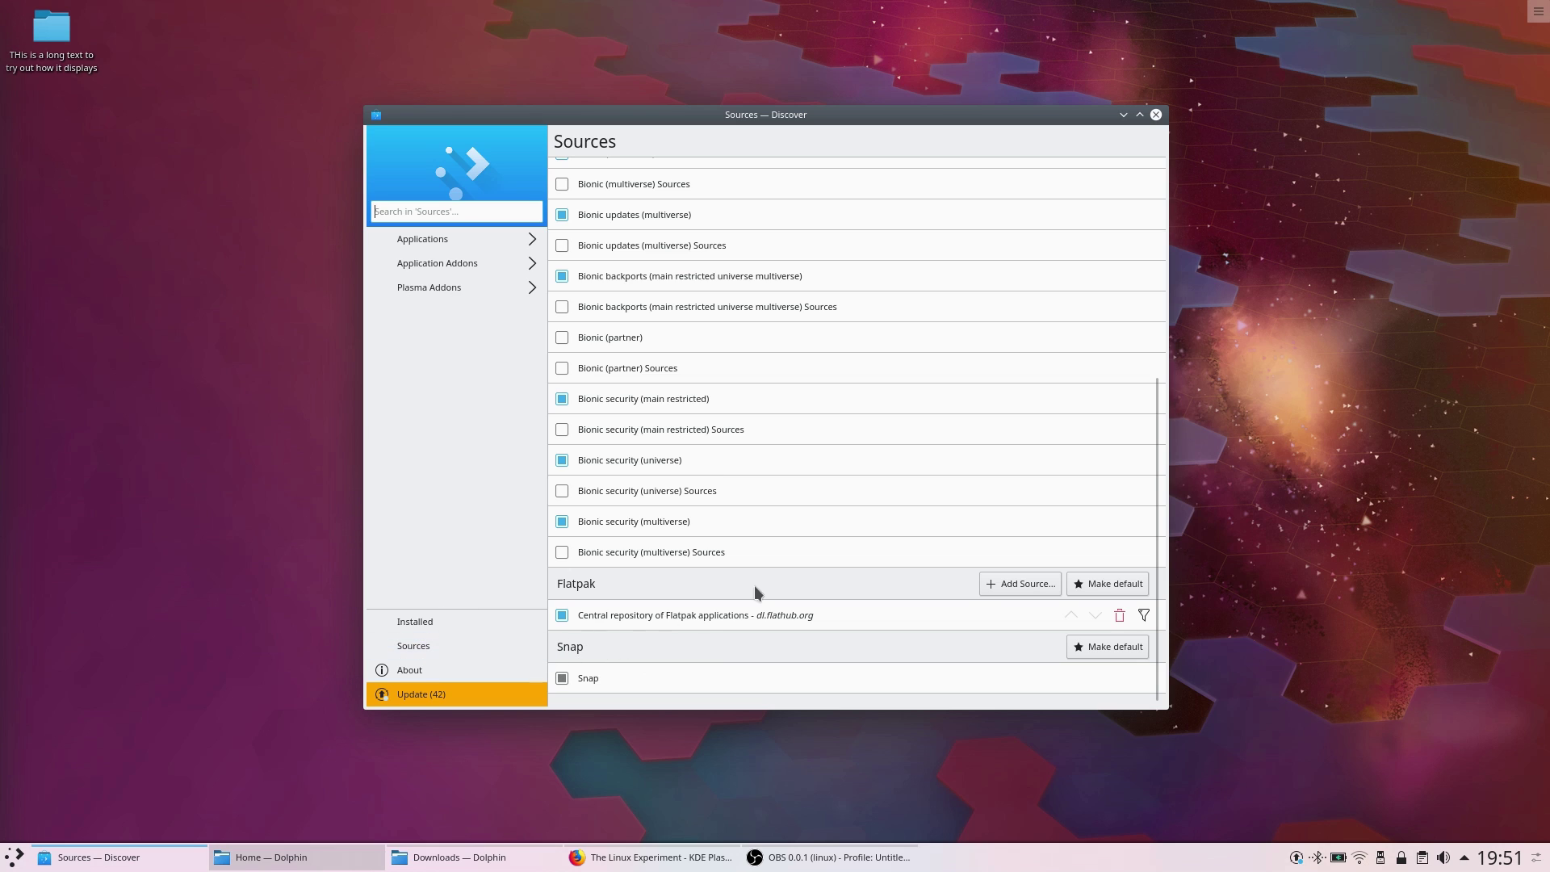
pyautogui.scroll(5, 831, 520)
pyautogui.scroll(2, 678, 474)
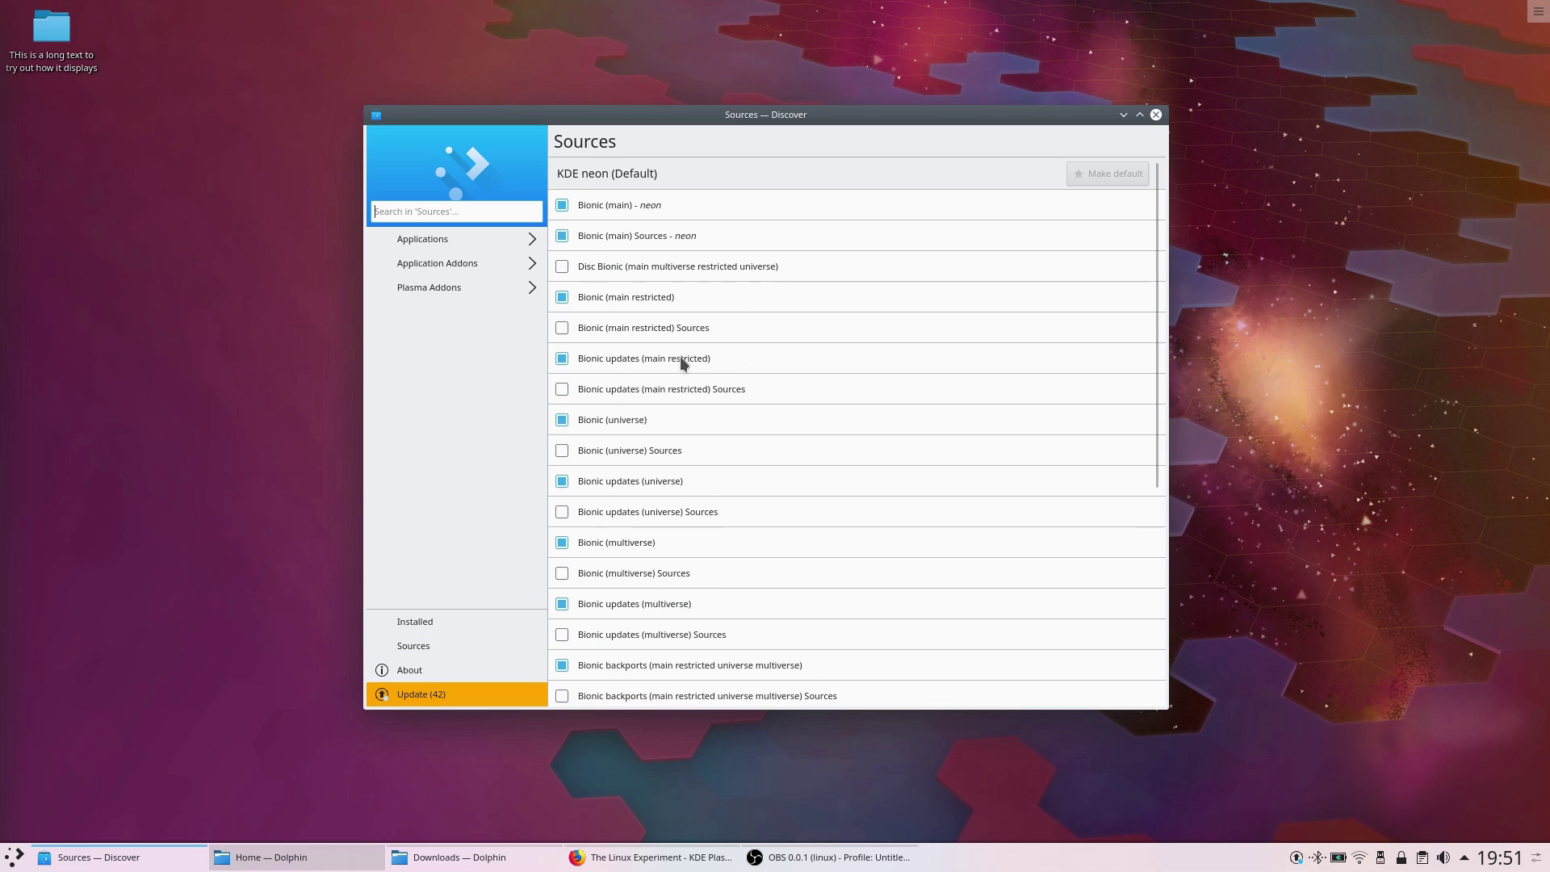
pyautogui.scroll(-6, 683, 372)
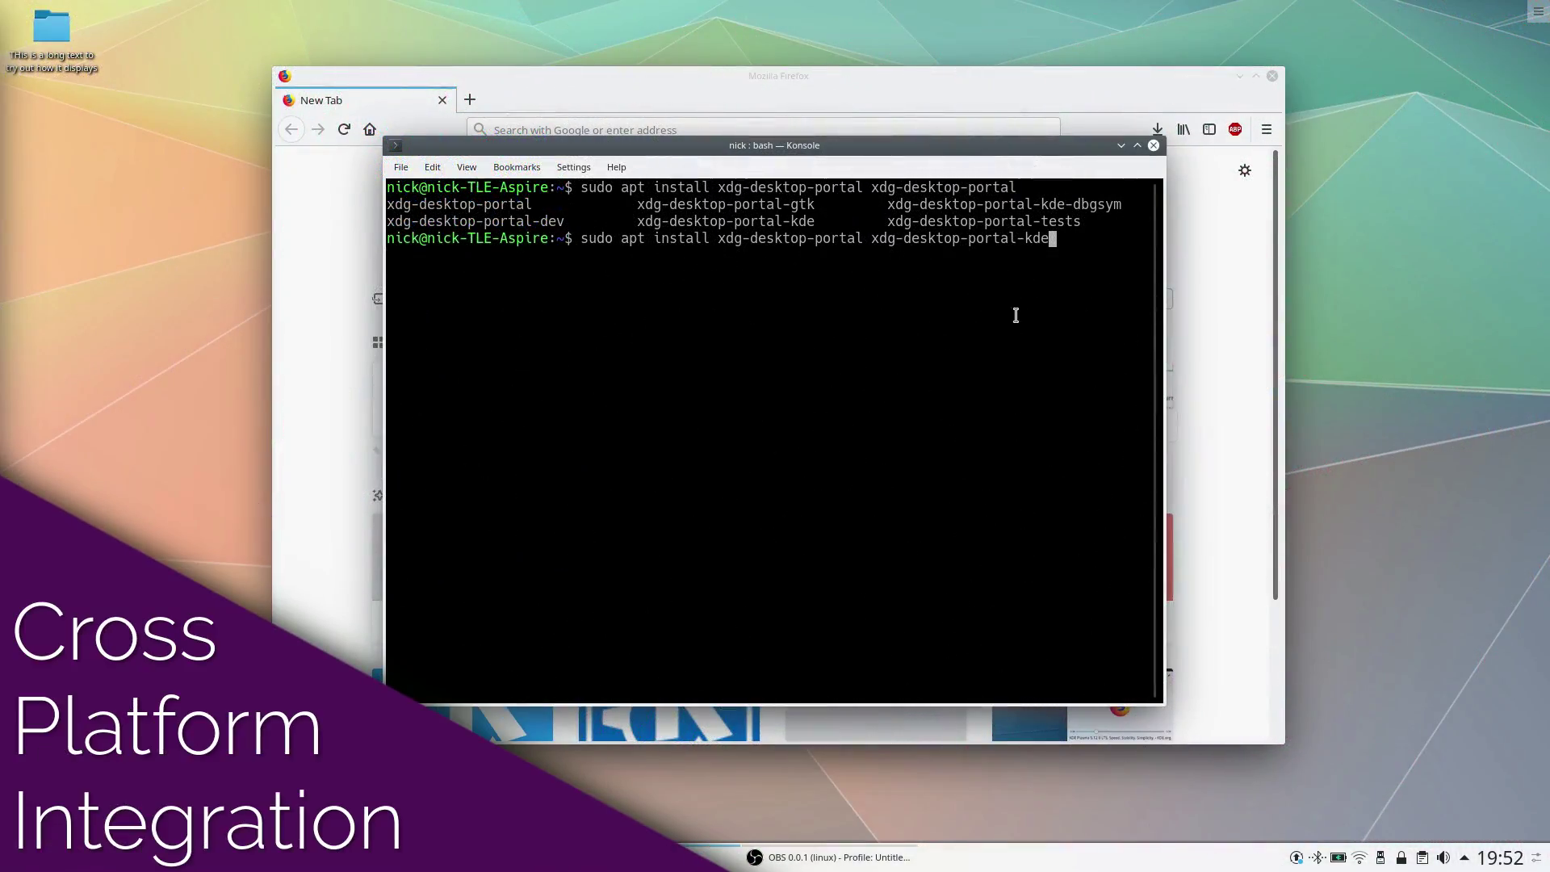
# - Install xdg-desktop-portal and xdg-desktop-portal-kde via sudo apt, authorising and confirming the install
pyautogui.press('Return')
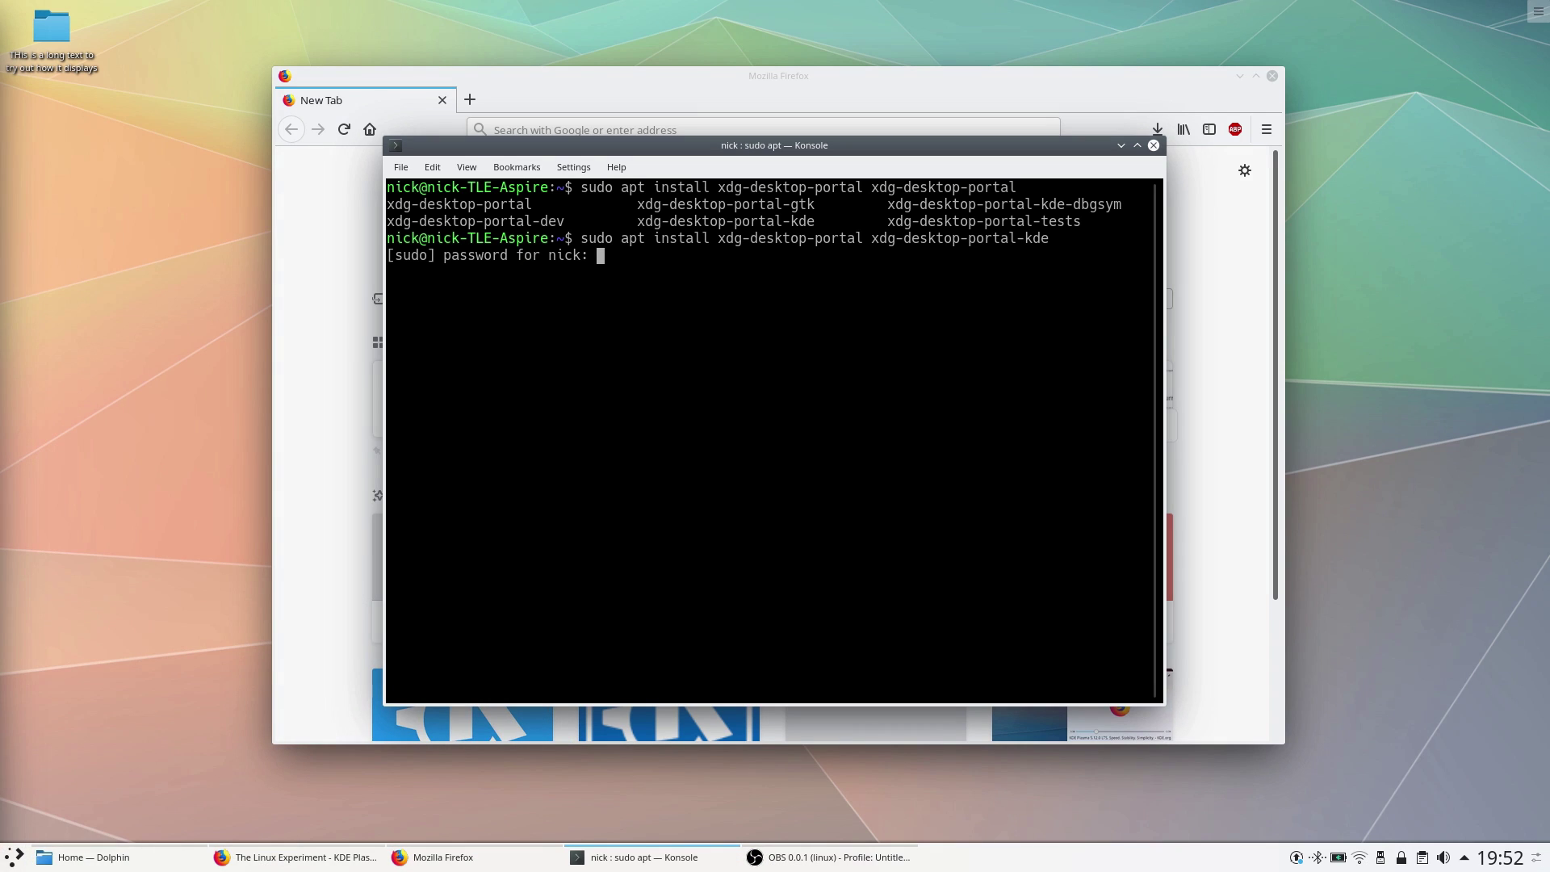
pyautogui.press('Return')
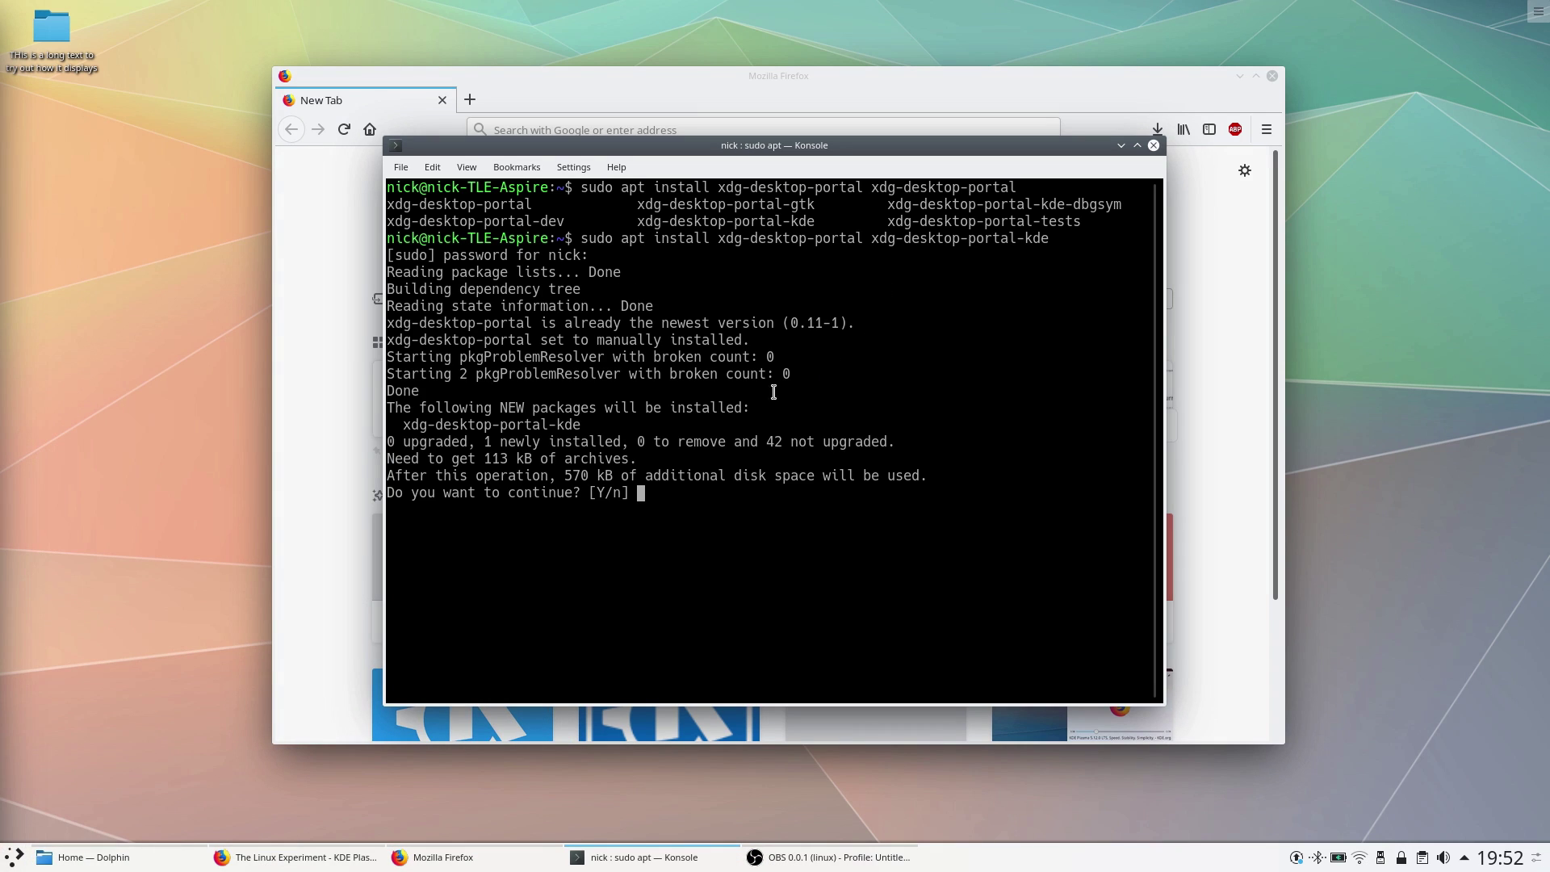
pyautogui.press('Return')
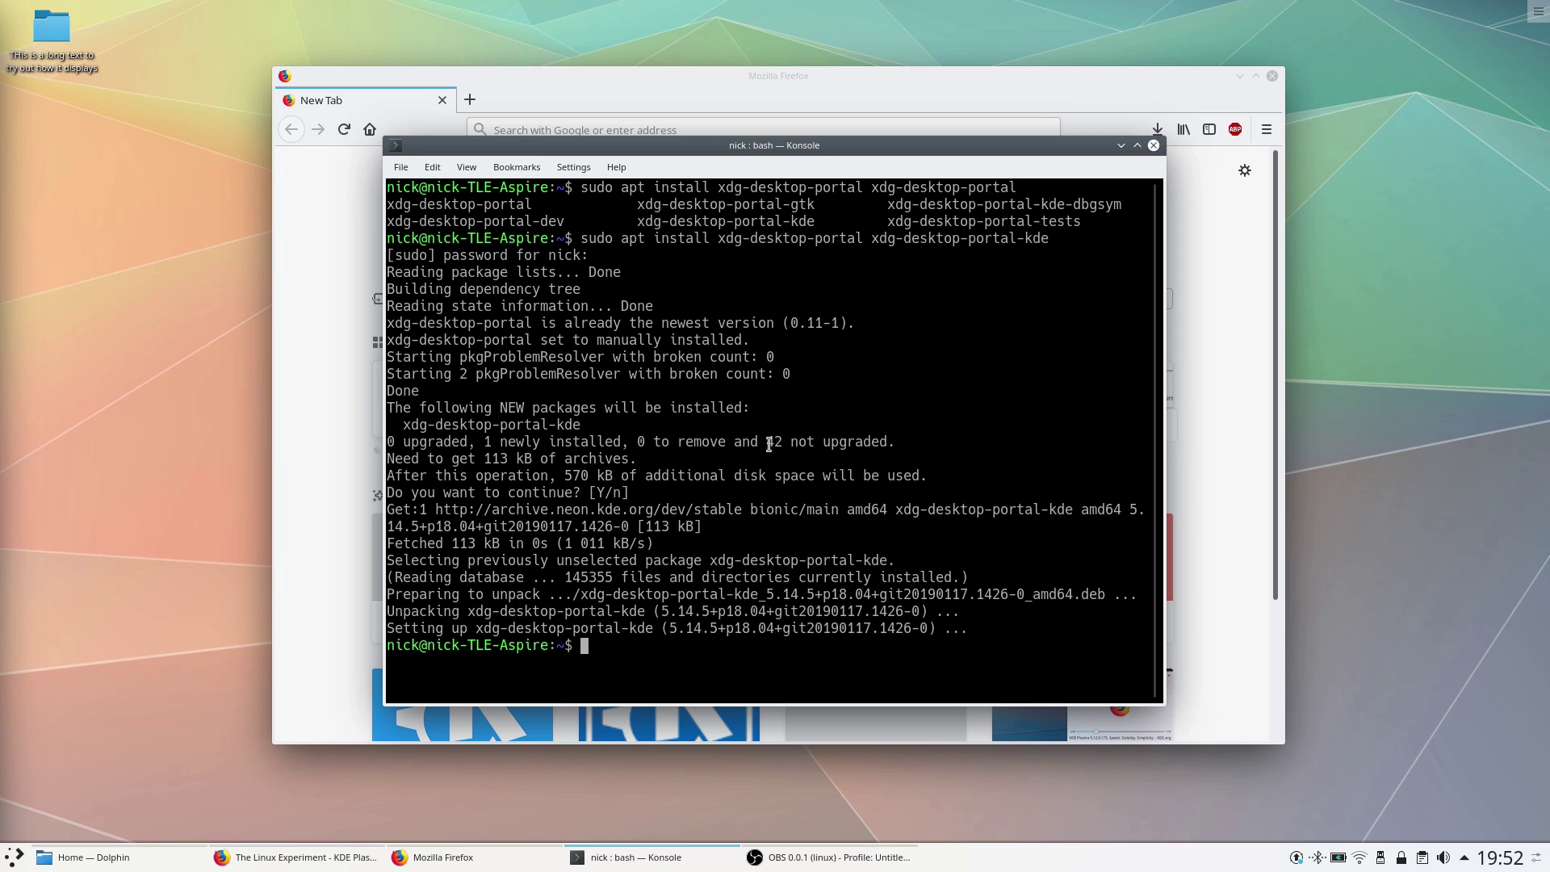
pyautogui.moveTo(432, 628); pyautogui.dragTo(676, 628)
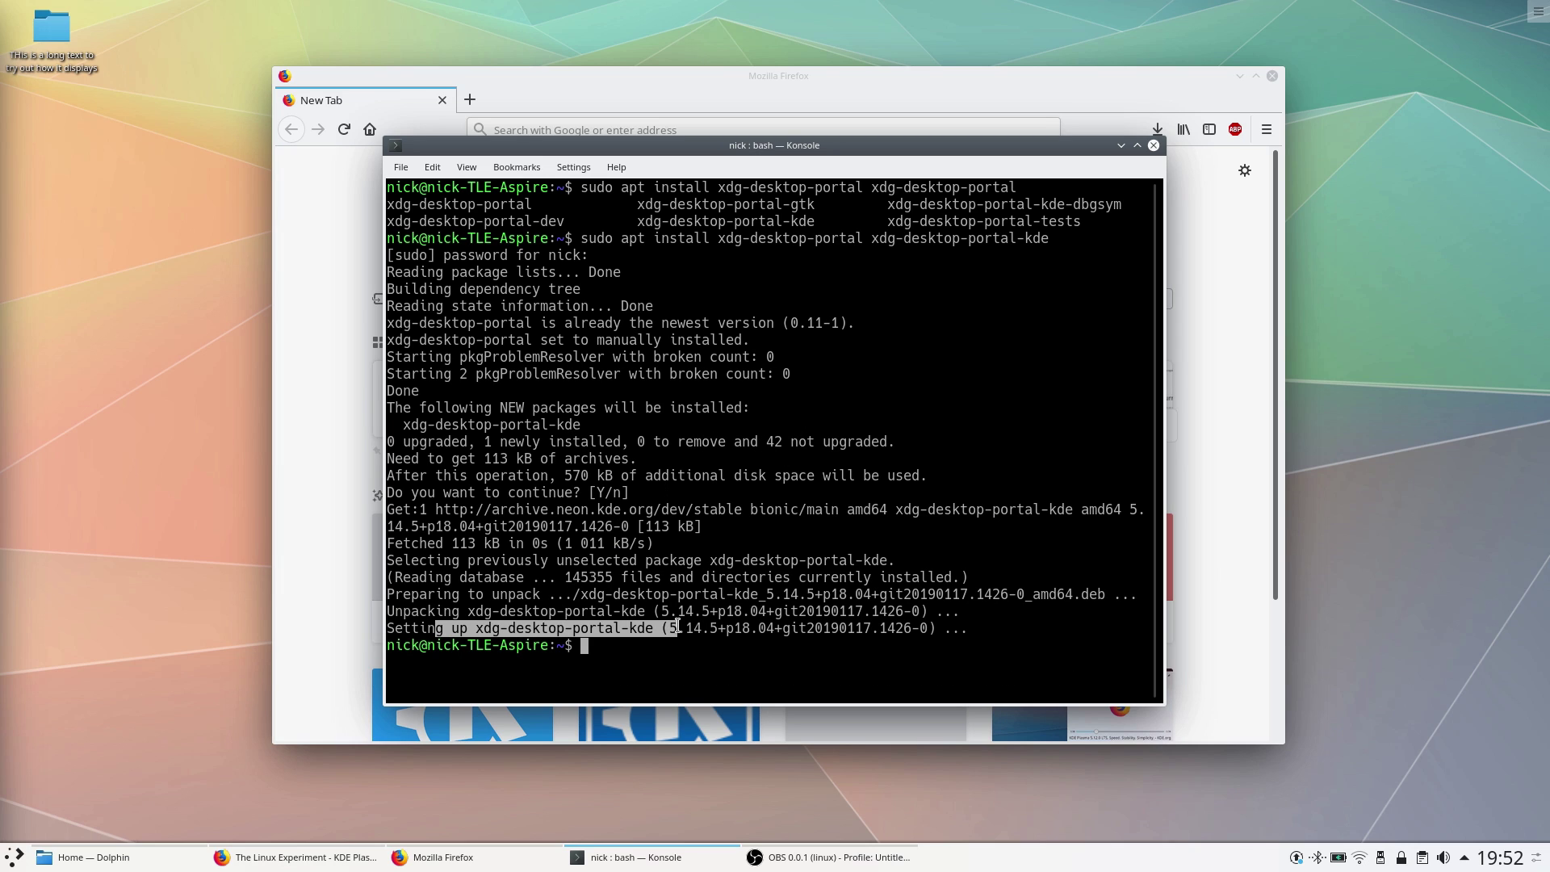
pyautogui.click(676, 628)
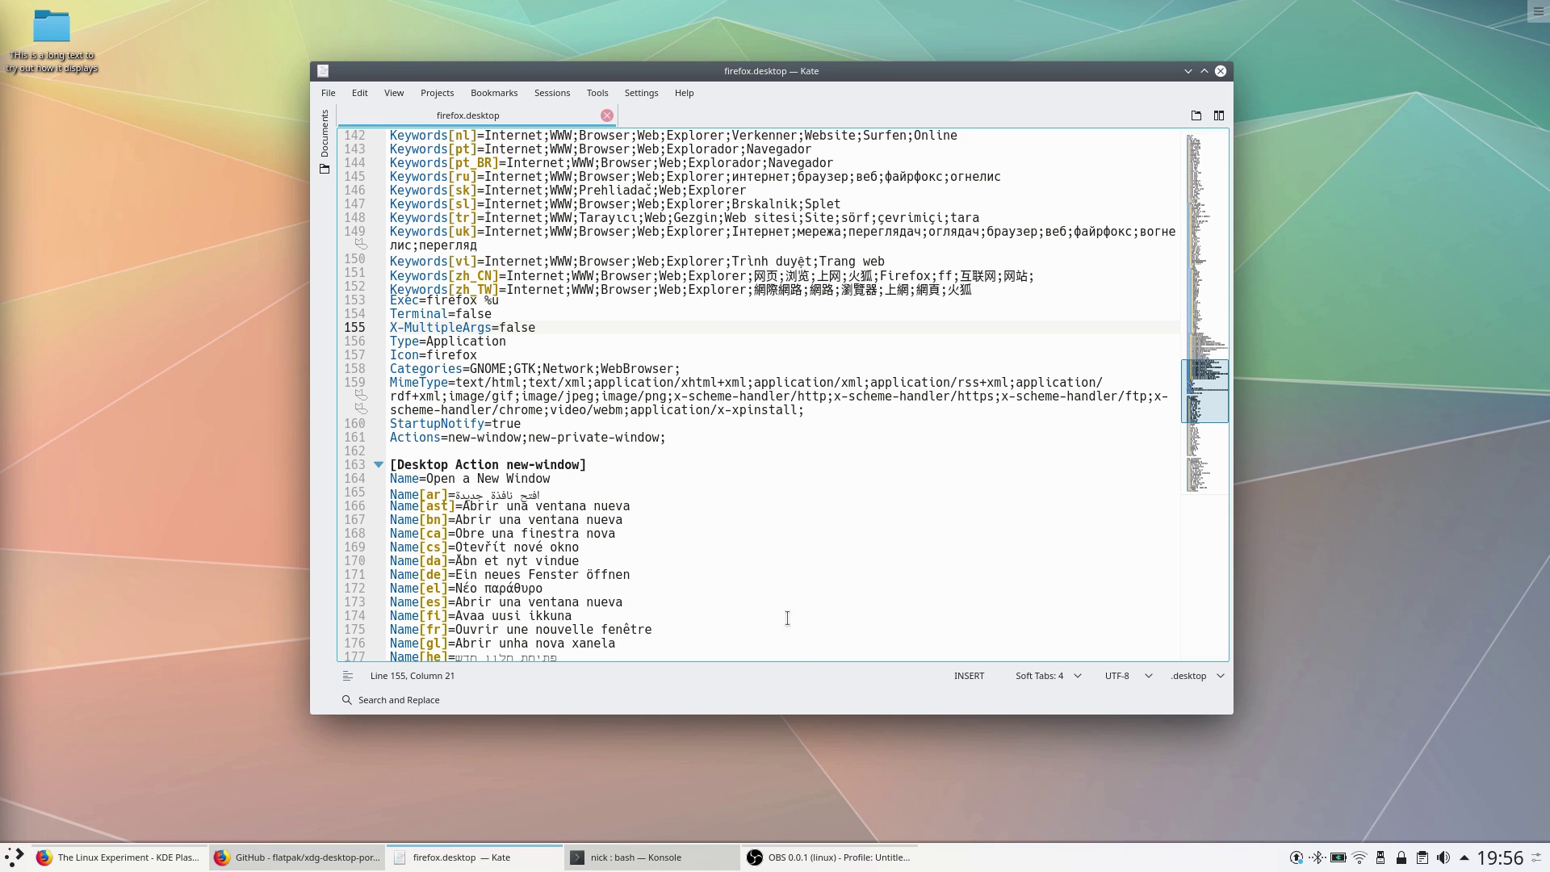
# - Close Kate and bring Konsole forward, highlighting the two portal package names in its output
pyautogui.click(1222, 71)
pyautogui.click(468, 858)
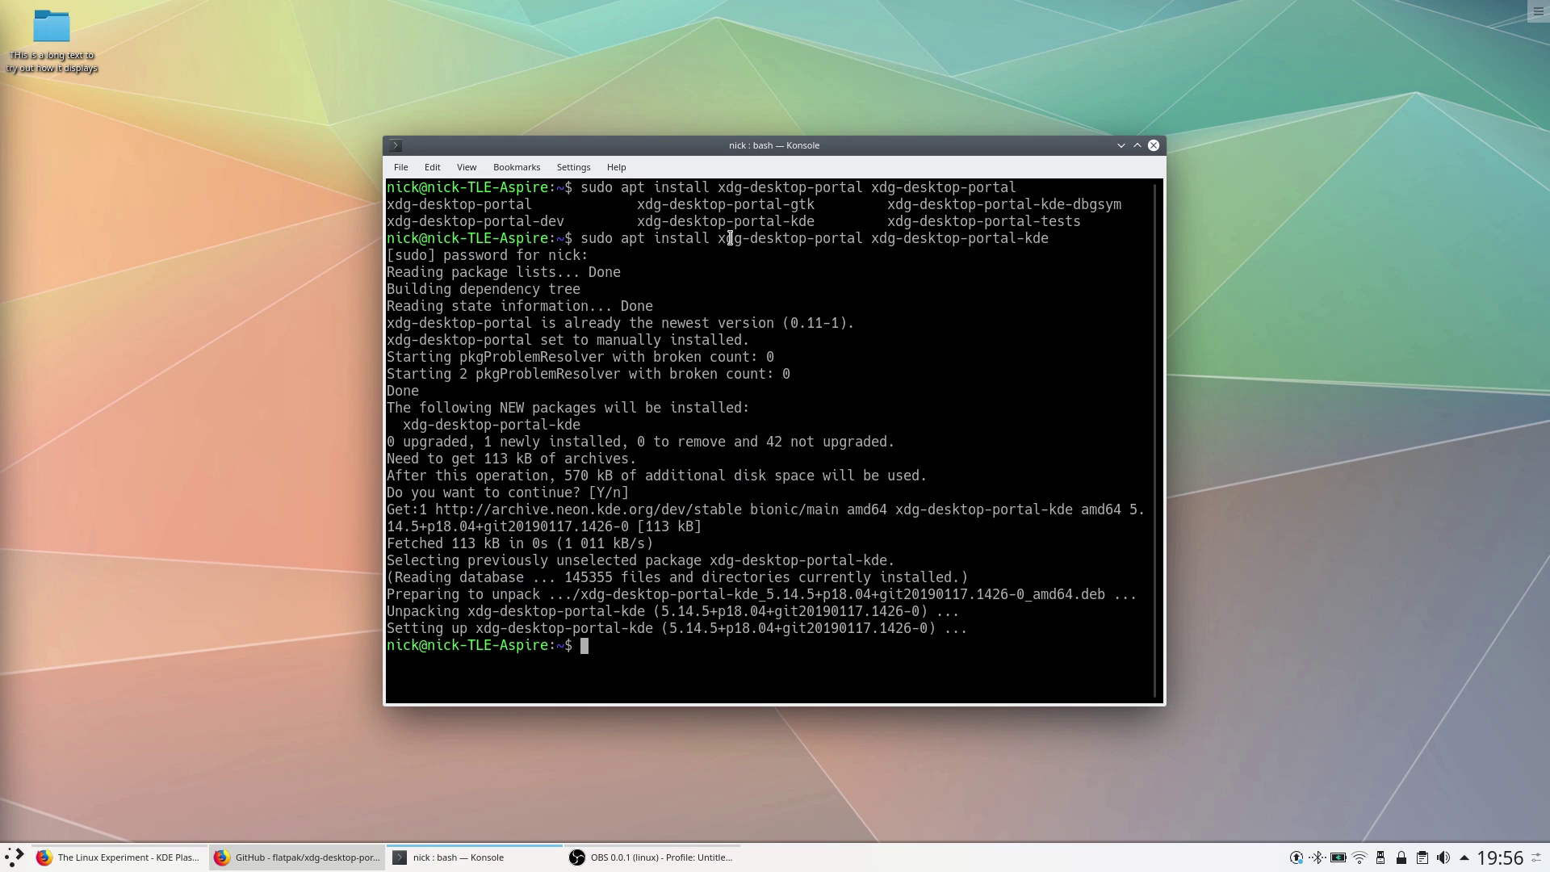
pyautogui.moveTo(717, 237); pyautogui.dragTo(1049, 238)
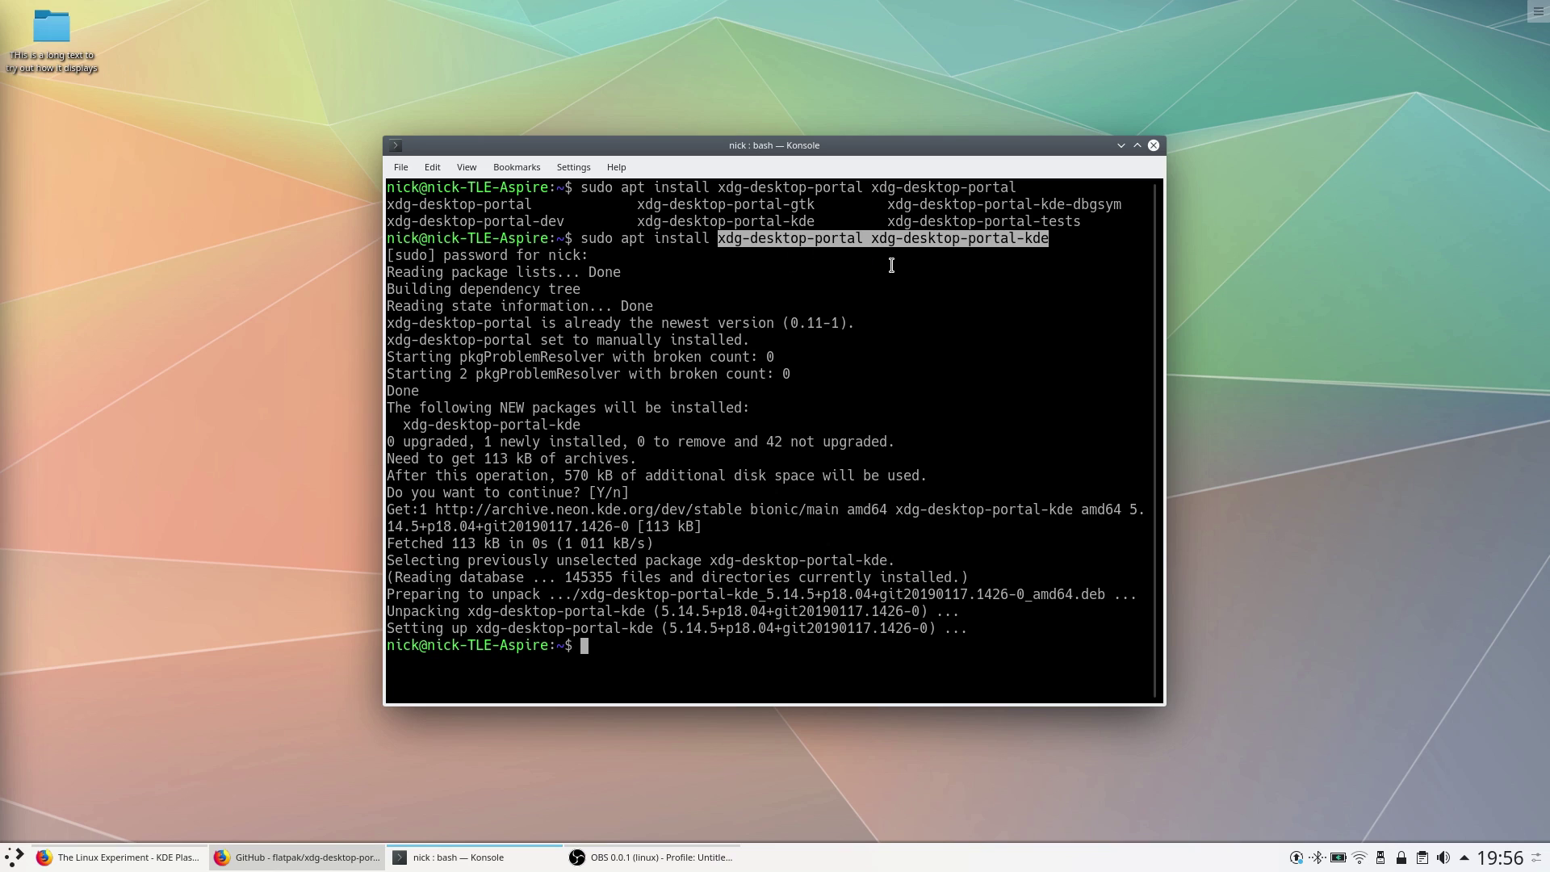
pyautogui.click(974, 262)
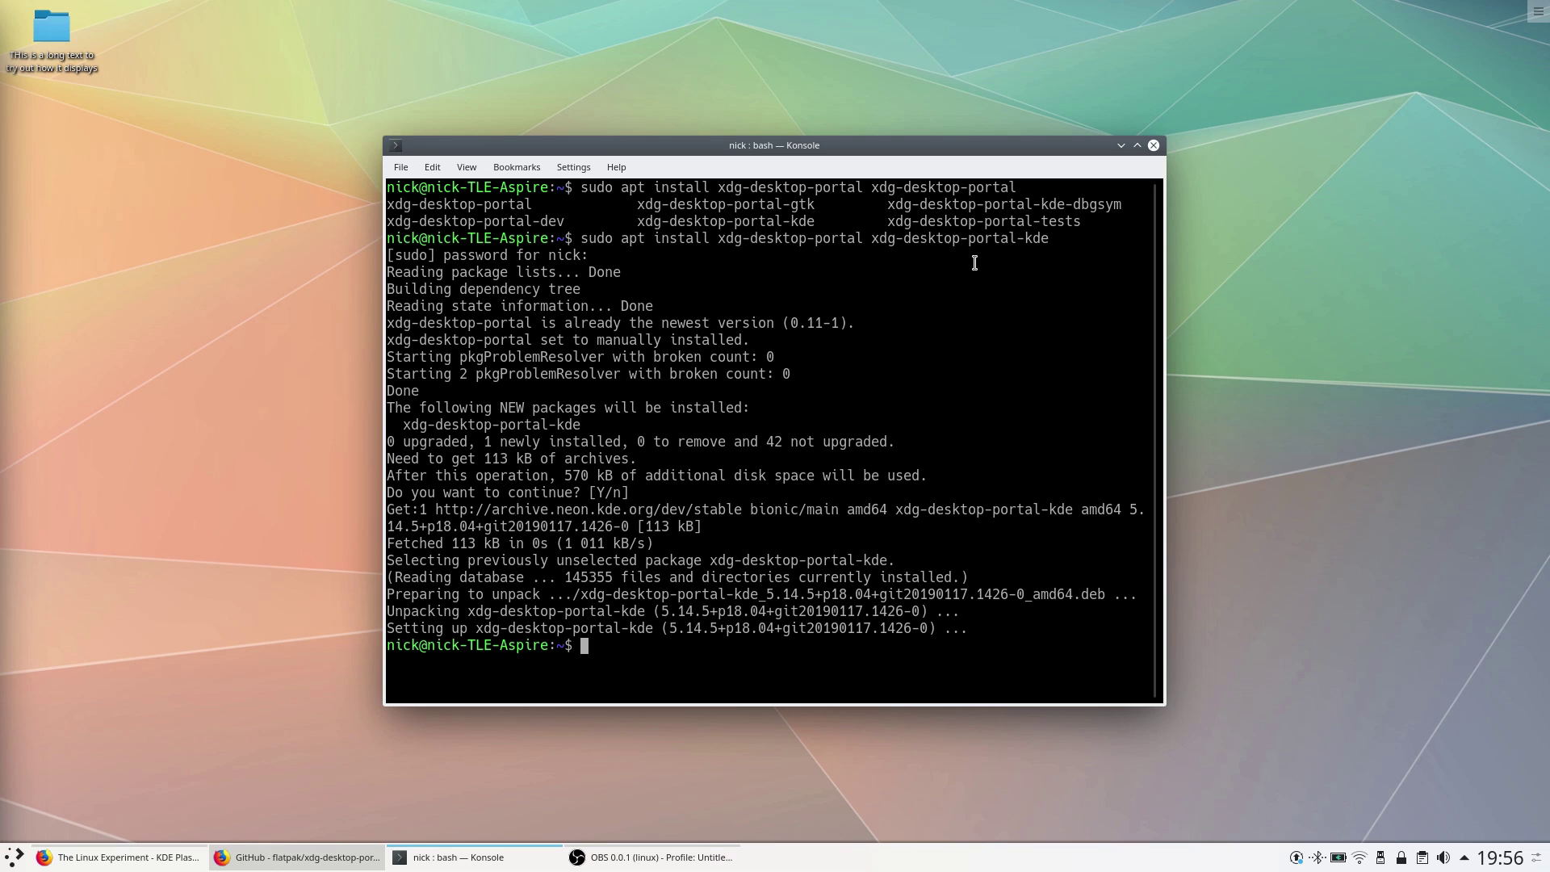
# - Launch System Settings and navigate through Application Style to the GNOME/GTK Application Style page
pyautogui.click(20, 859)
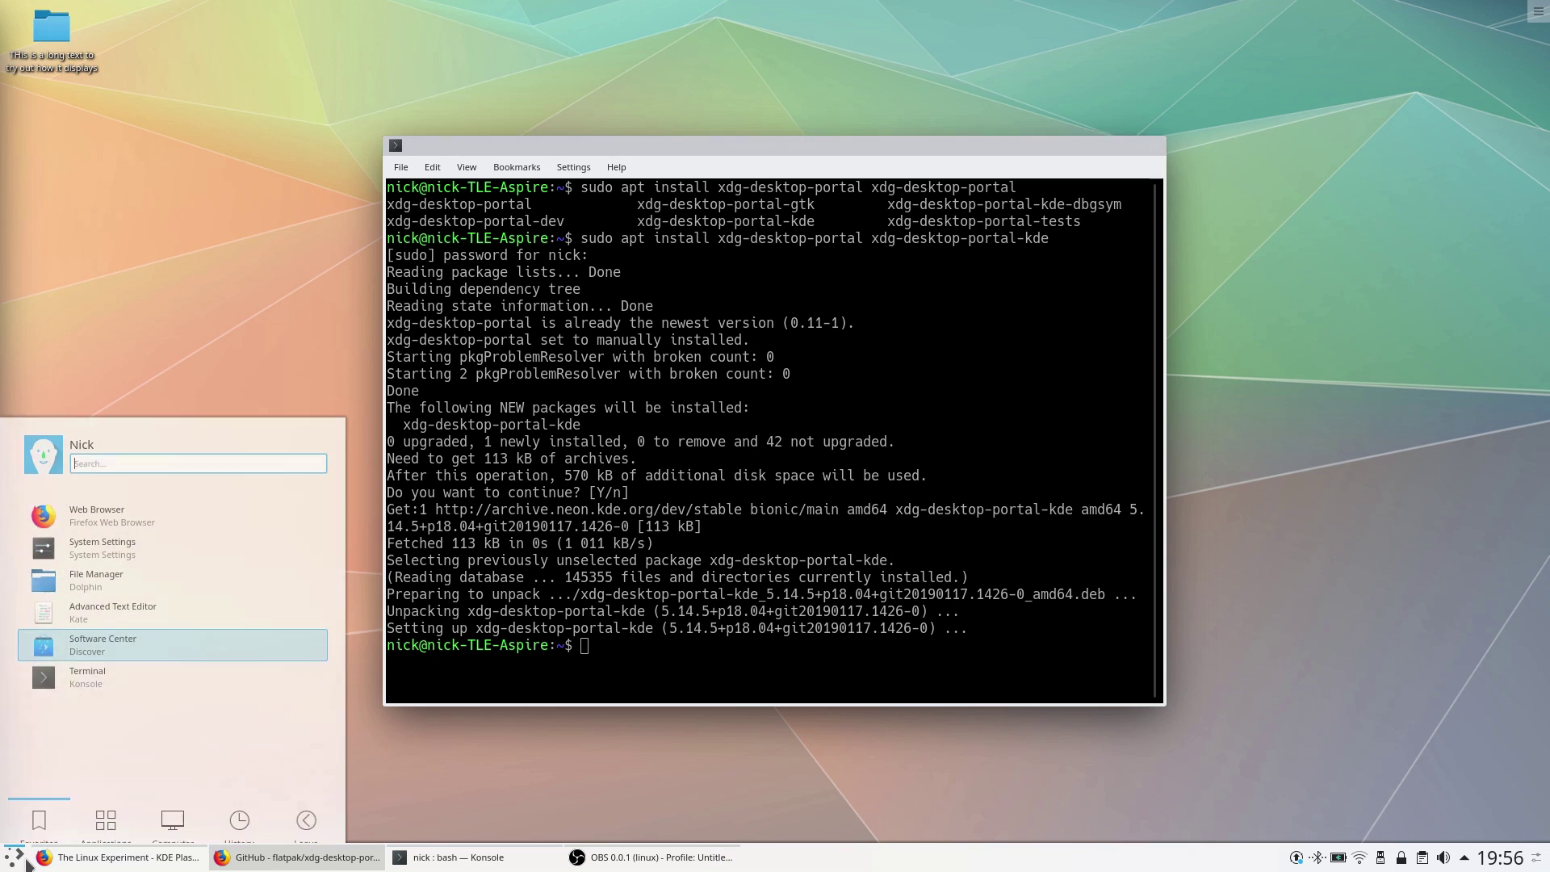
pyautogui.click(138, 523)
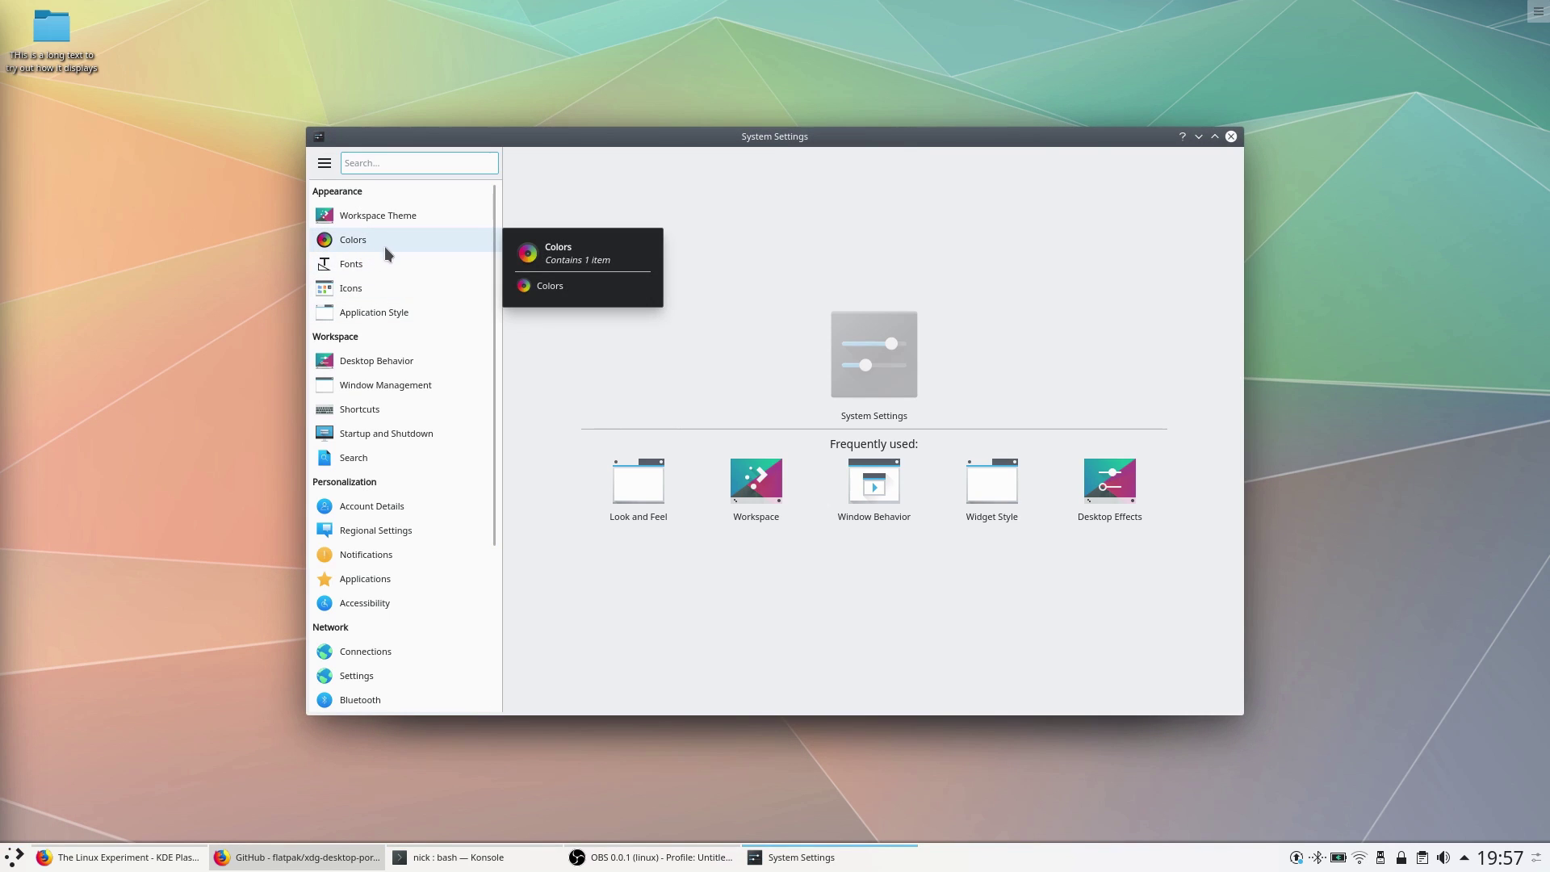
pyautogui.click(355, 288)
pyautogui.click(424, 307)
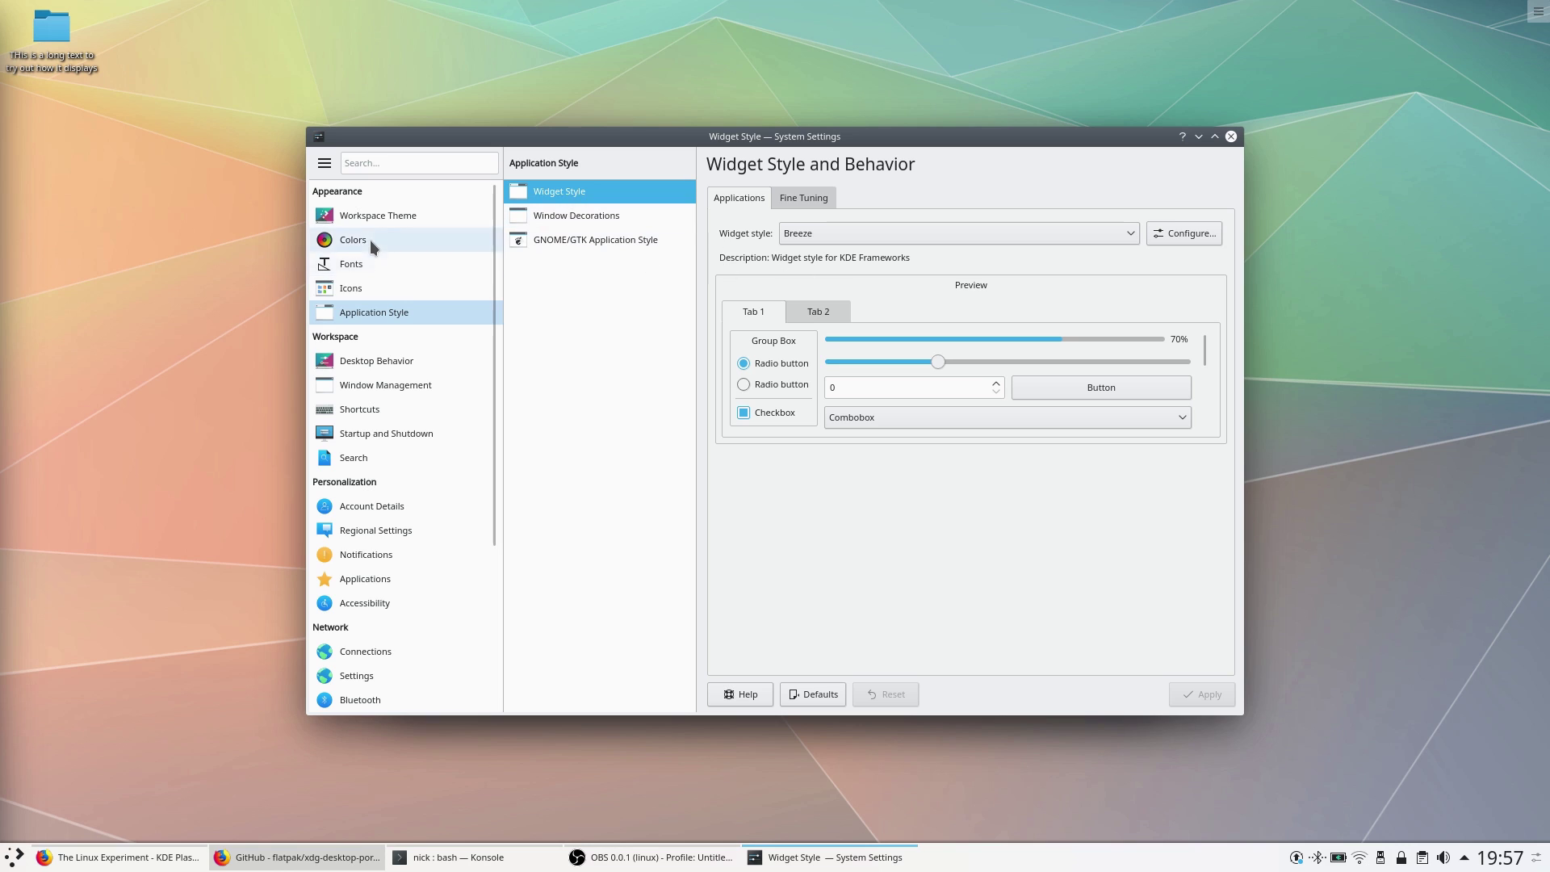
pyautogui.click(370, 240)
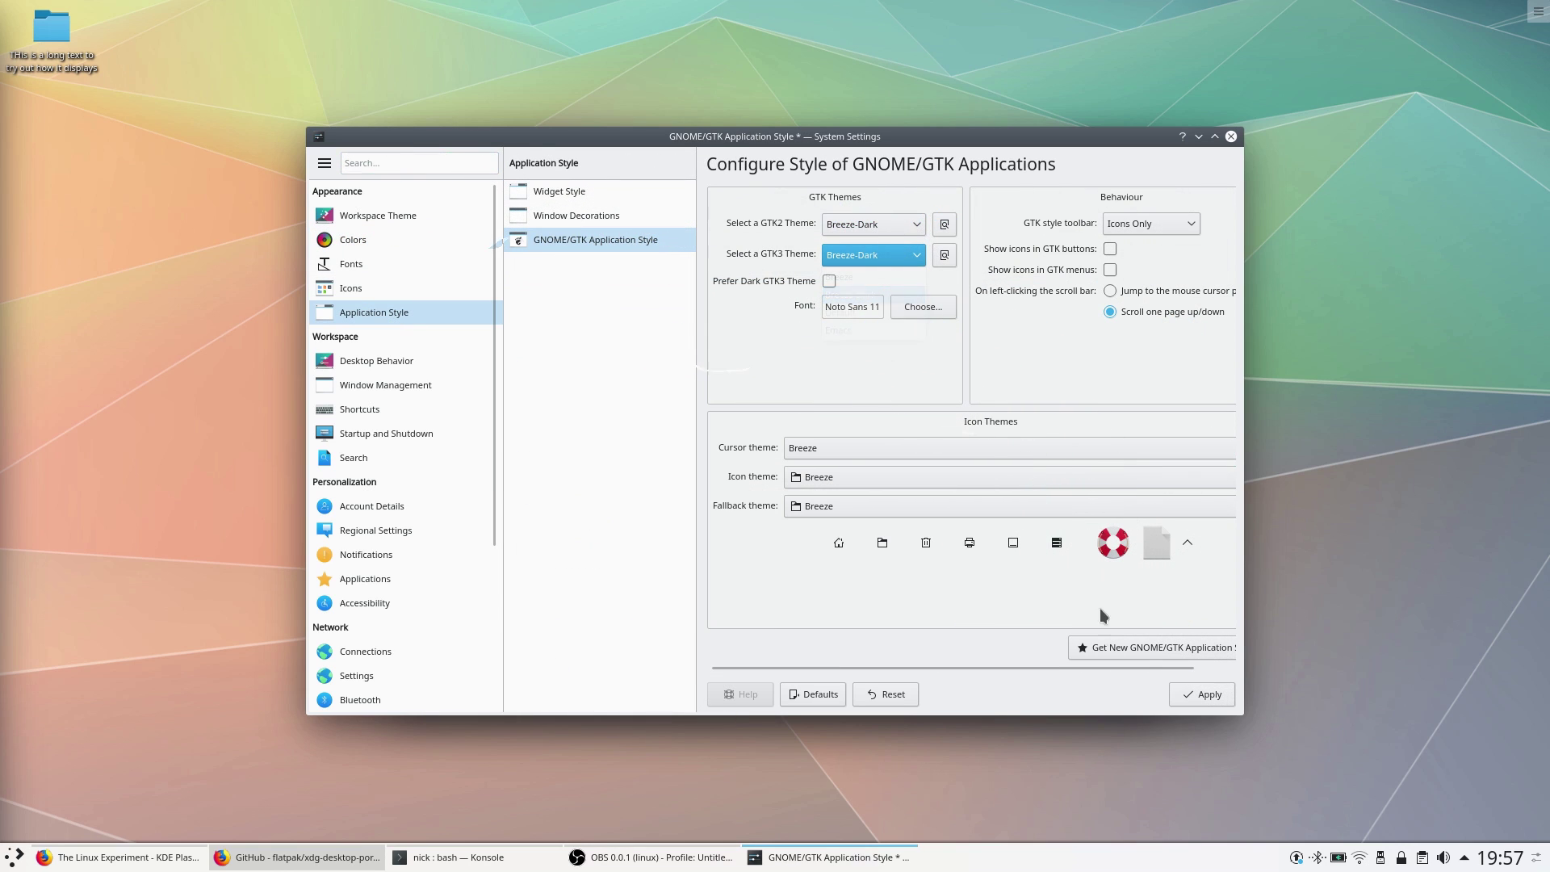
pyautogui.press('super')
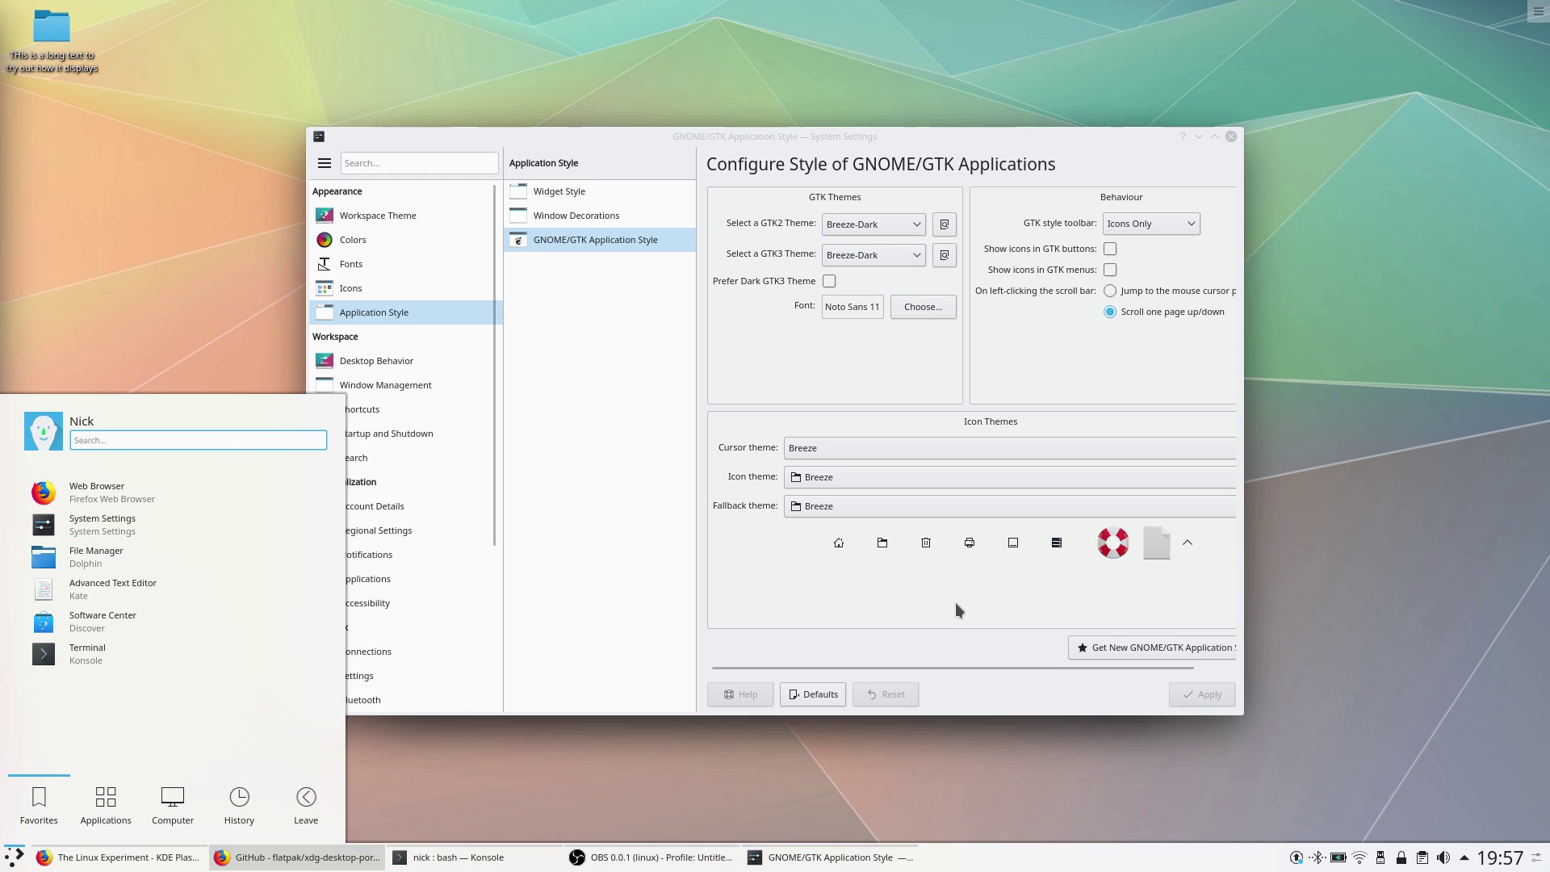
# - Launch GNOME Disks and place its window beside the GTK settings page
pyautogui.write('disk')
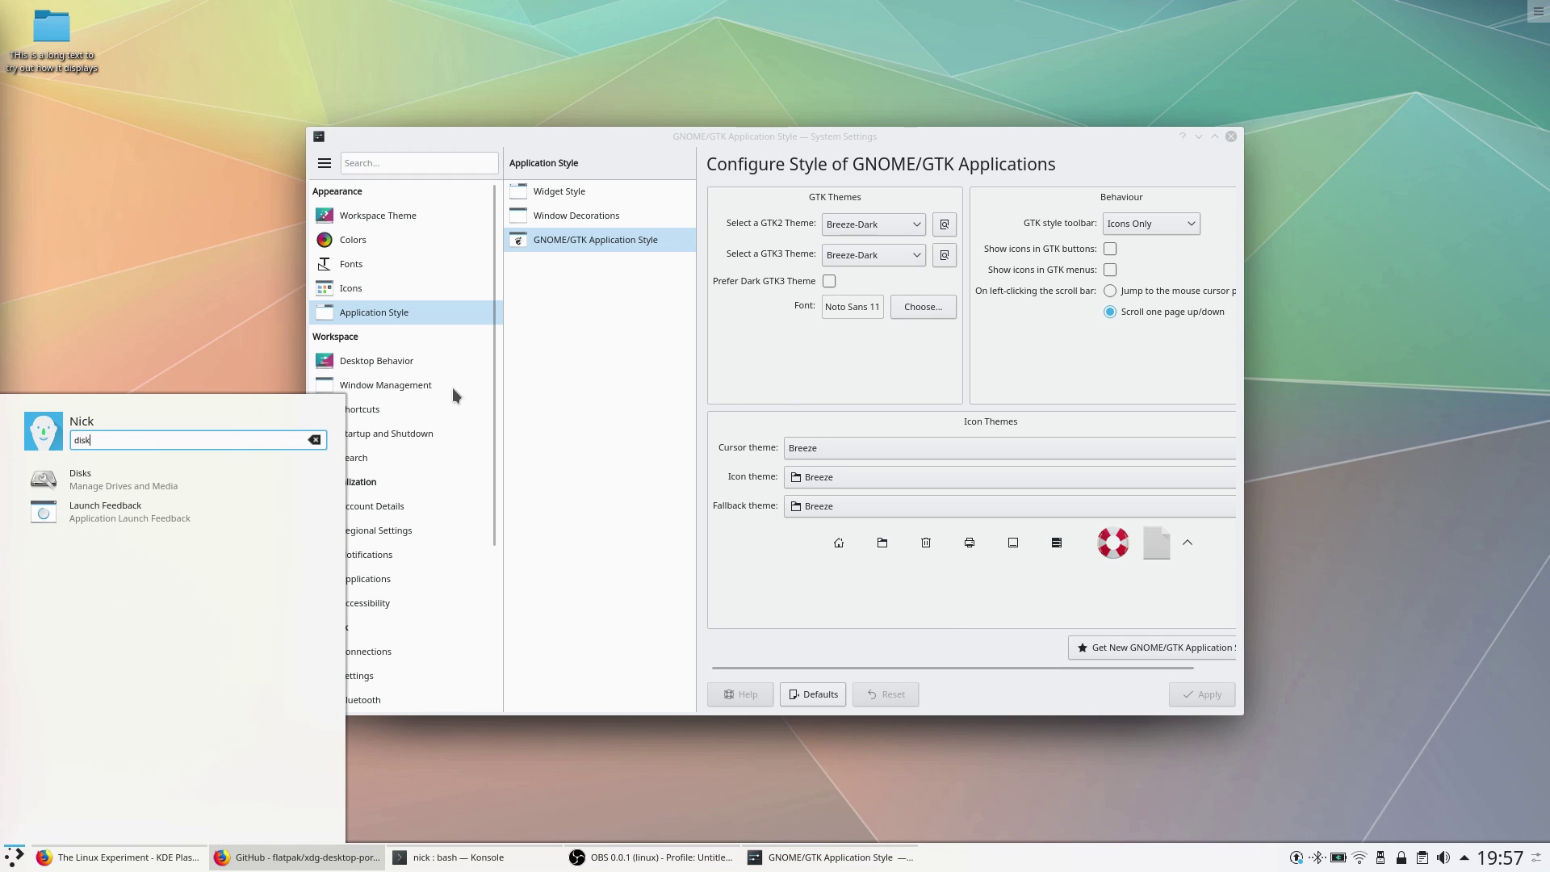
pyautogui.click(195, 486)
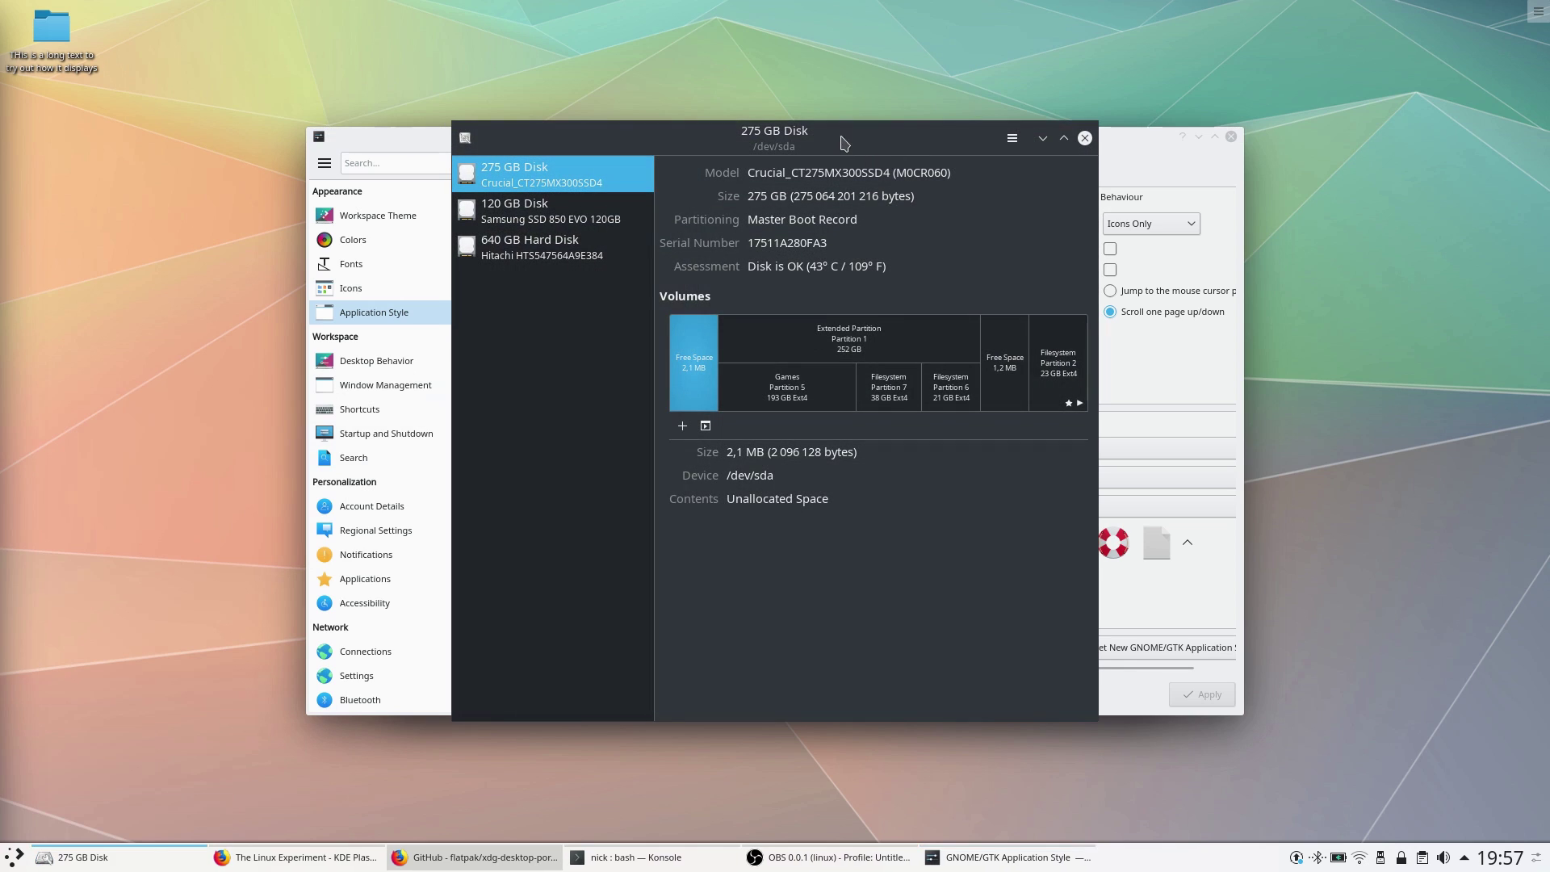
pyautogui.moveTo(843, 143); pyautogui.dragTo(658, 143)
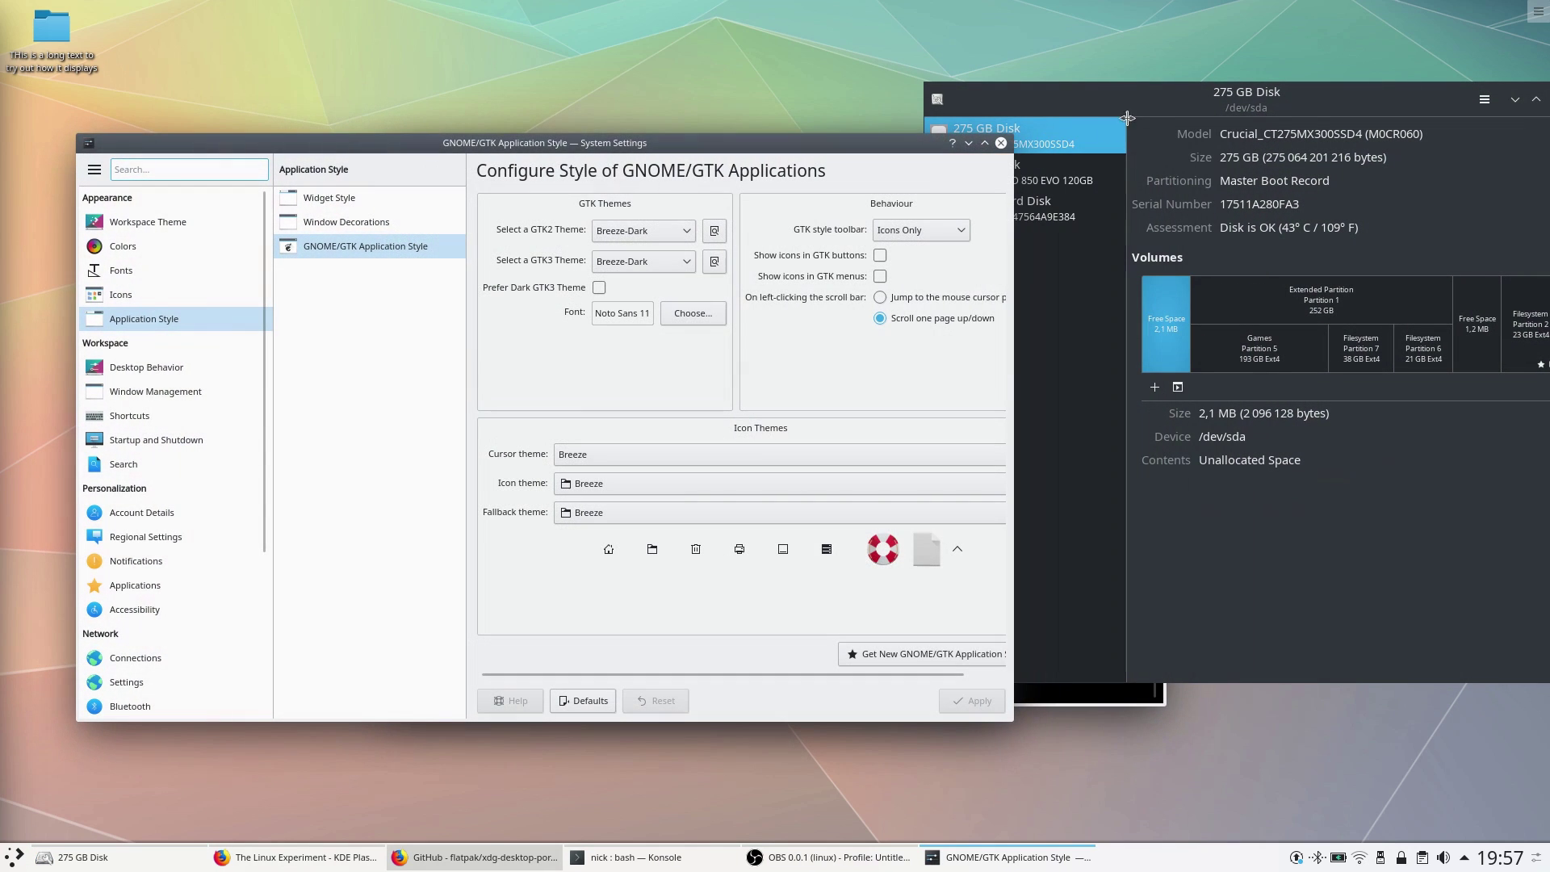
pyautogui.moveTo(1126, 118); pyautogui.dragTo(984, 156)
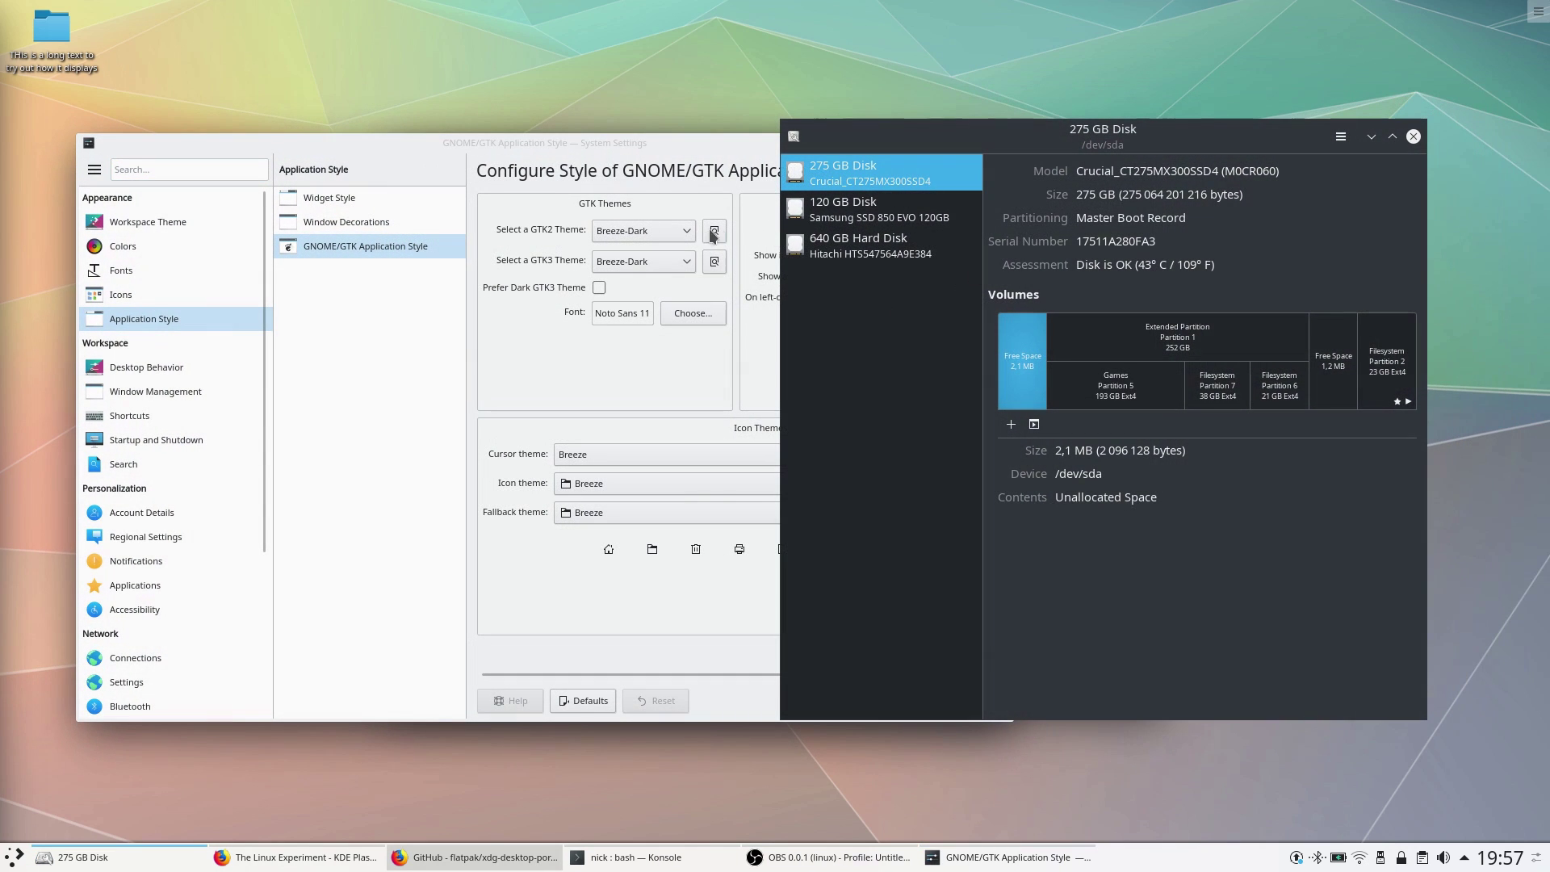
# - Set both the GTK2 and GTK3 themes to Breeze and apply the change
pyautogui.click(646, 231)
pyautogui.click(638, 250)
pyautogui.click(643, 261)
pyautogui.click(637, 283)
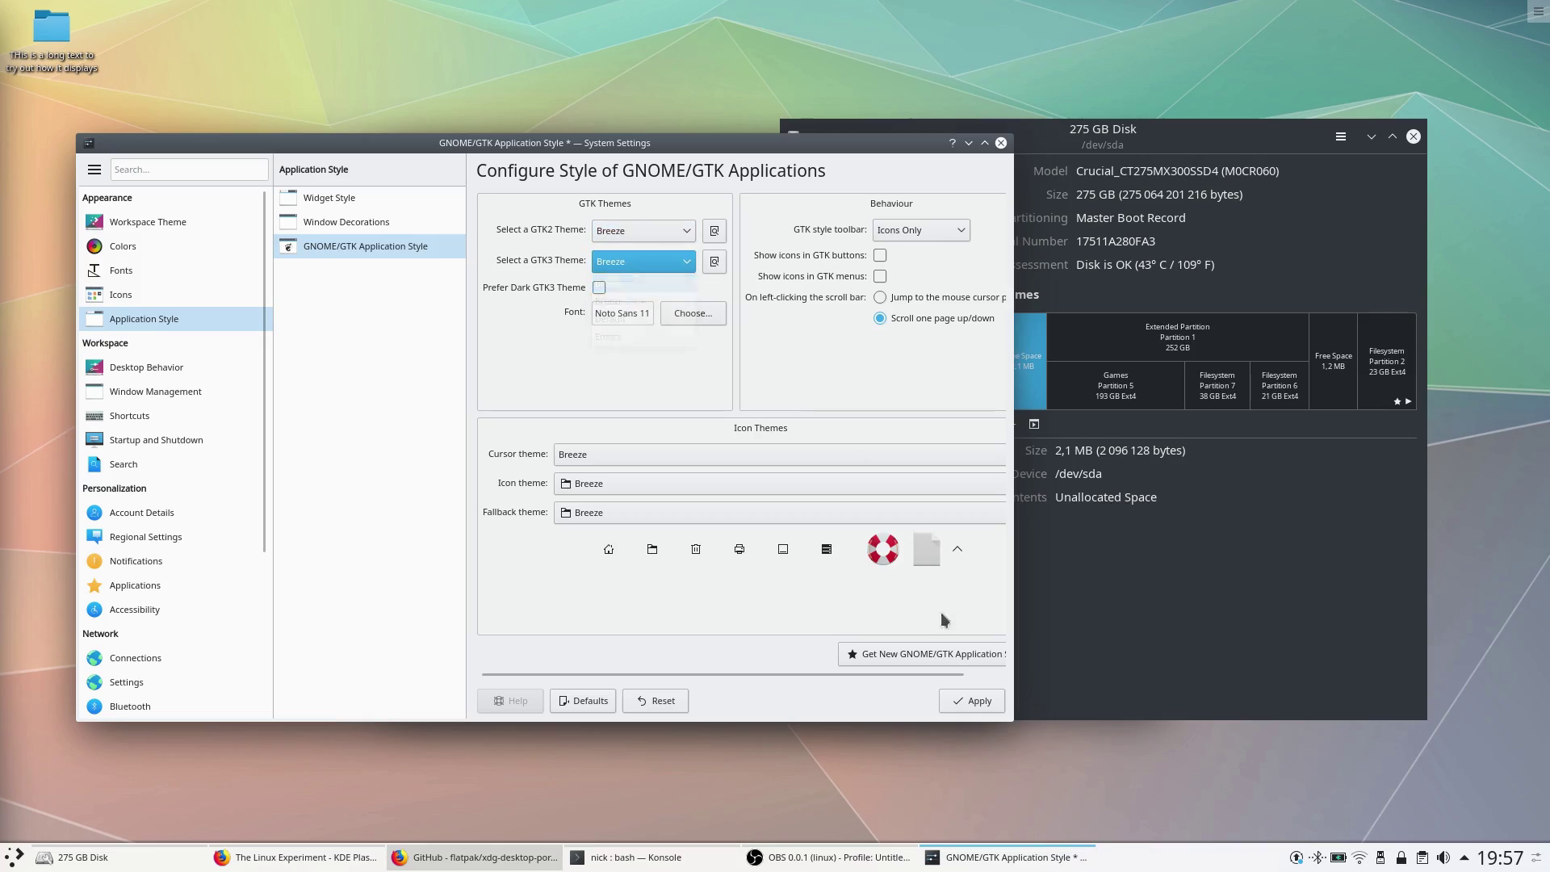
pyautogui.click(966, 701)
pyautogui.click(1151, 667)
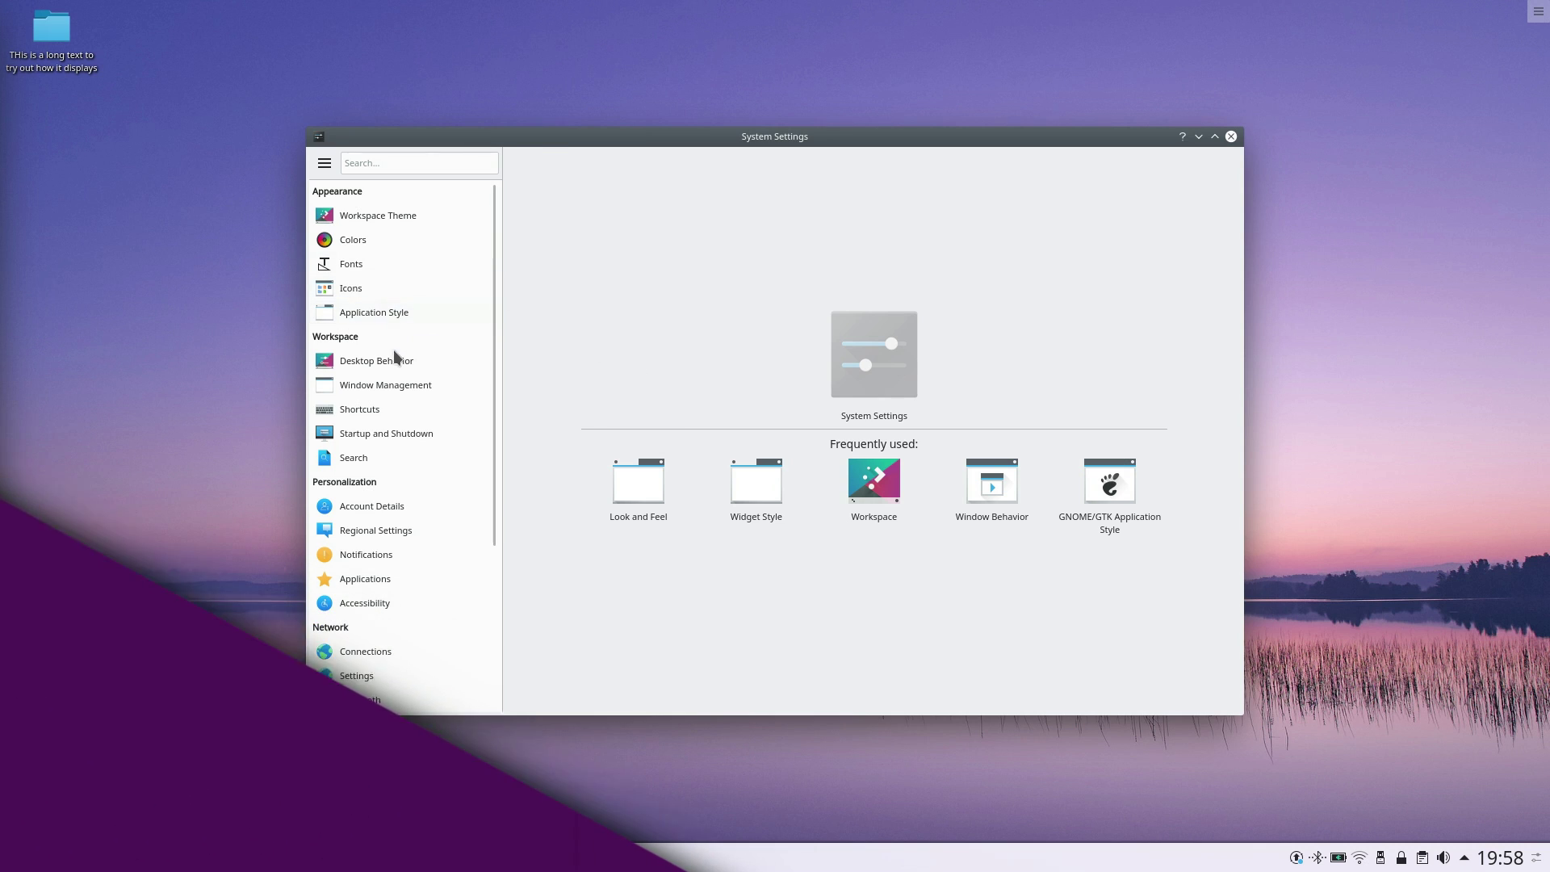
# - Show the Window Management focus settings, then Alt+Tab through open windows to Firefox
pyautogui.click(385, 385)
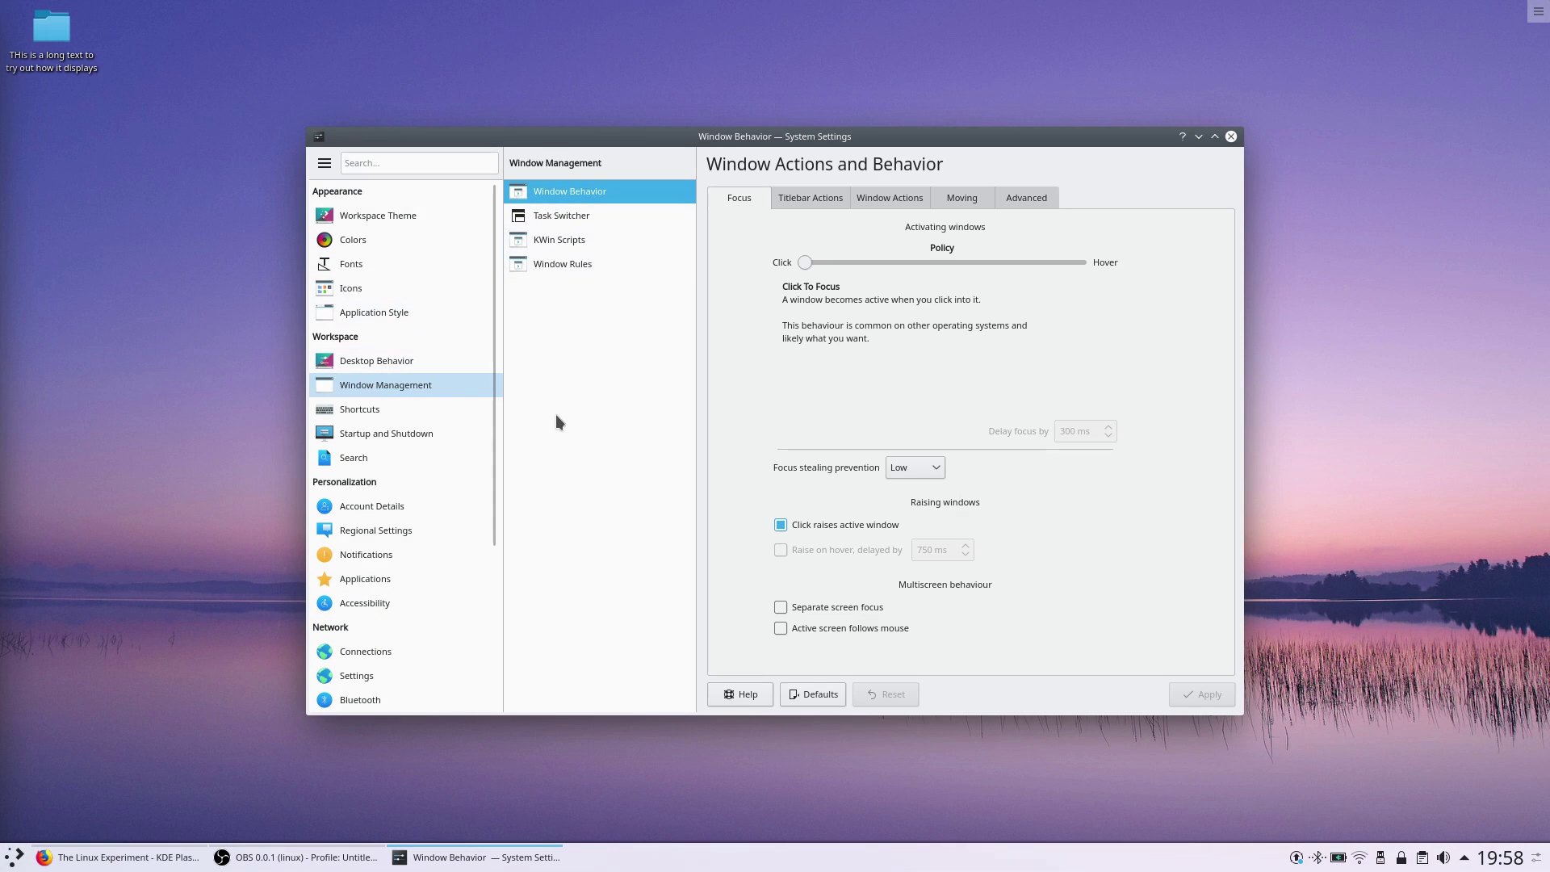
pyautogui.hotkey('alt', 'Tab')
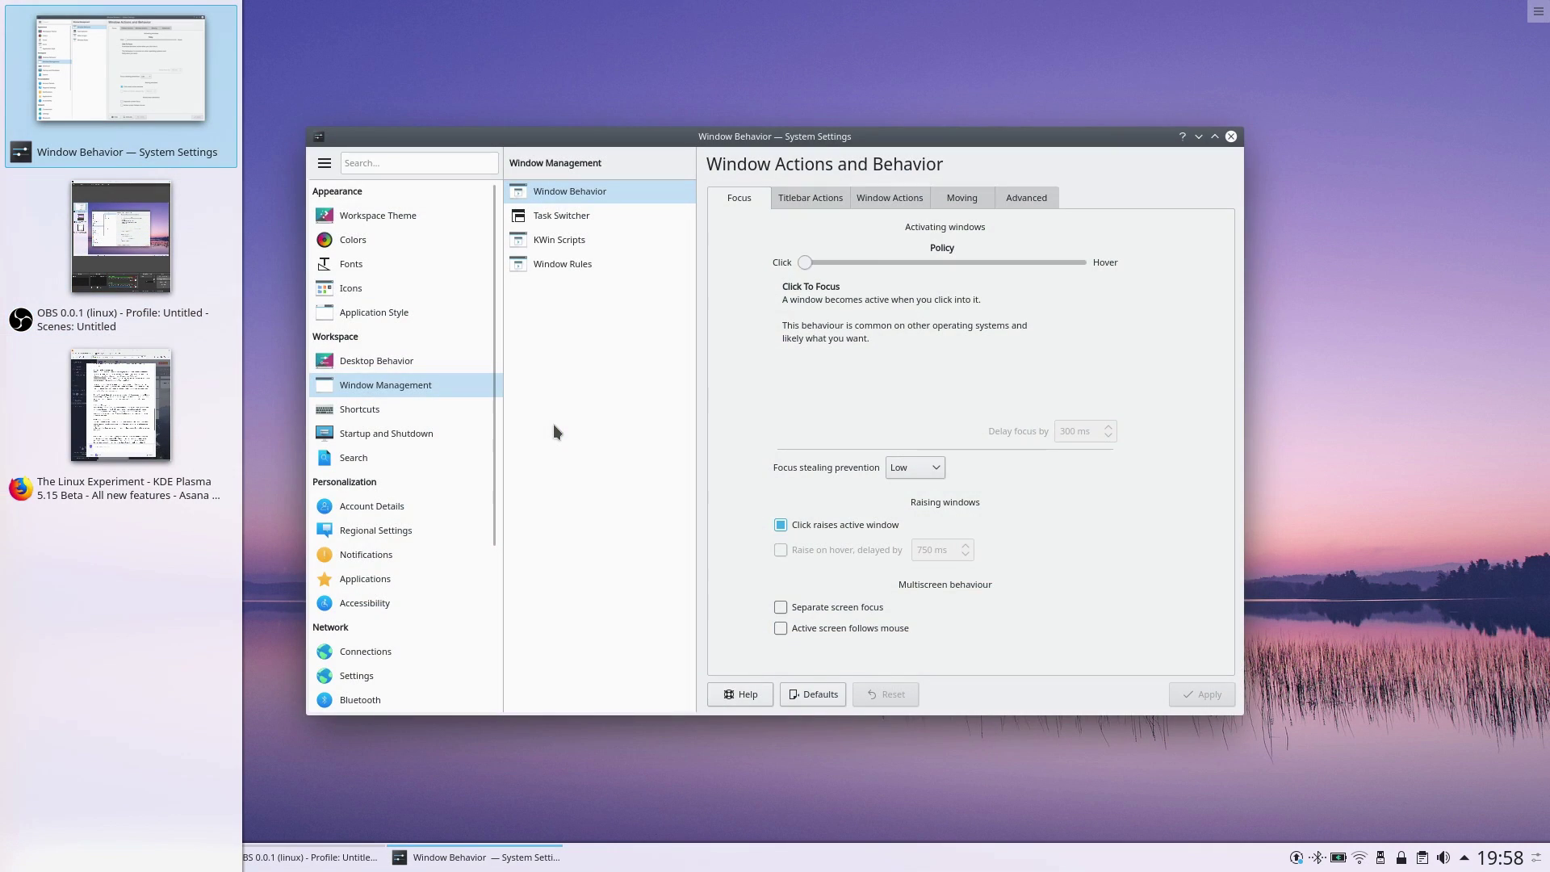
pyautogui.hotkey('alt', 'Tab')
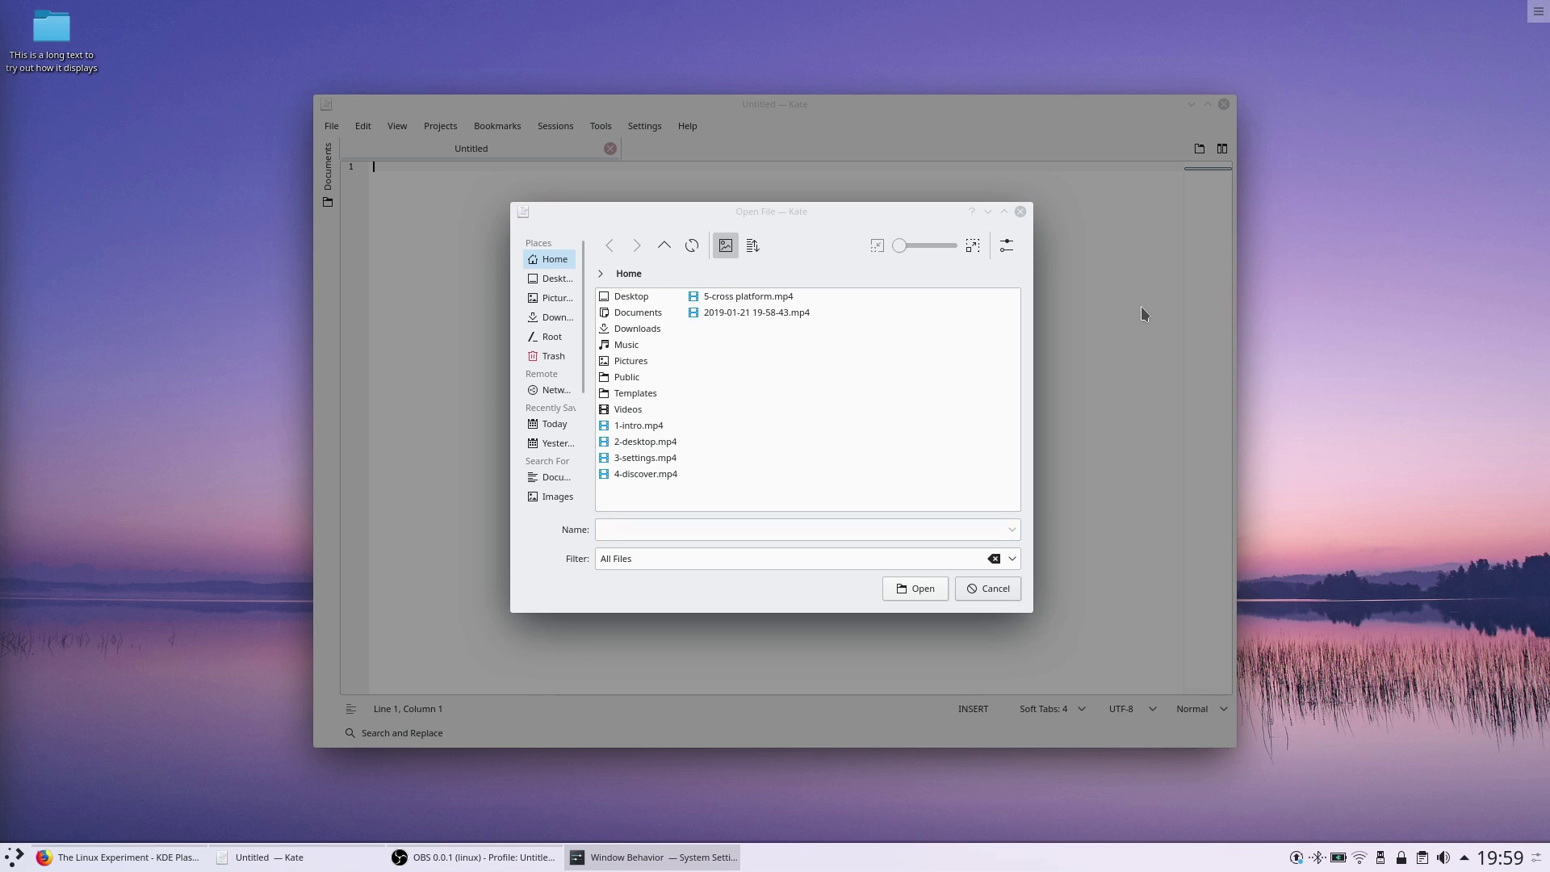
pyautogui.click(1020, 213)
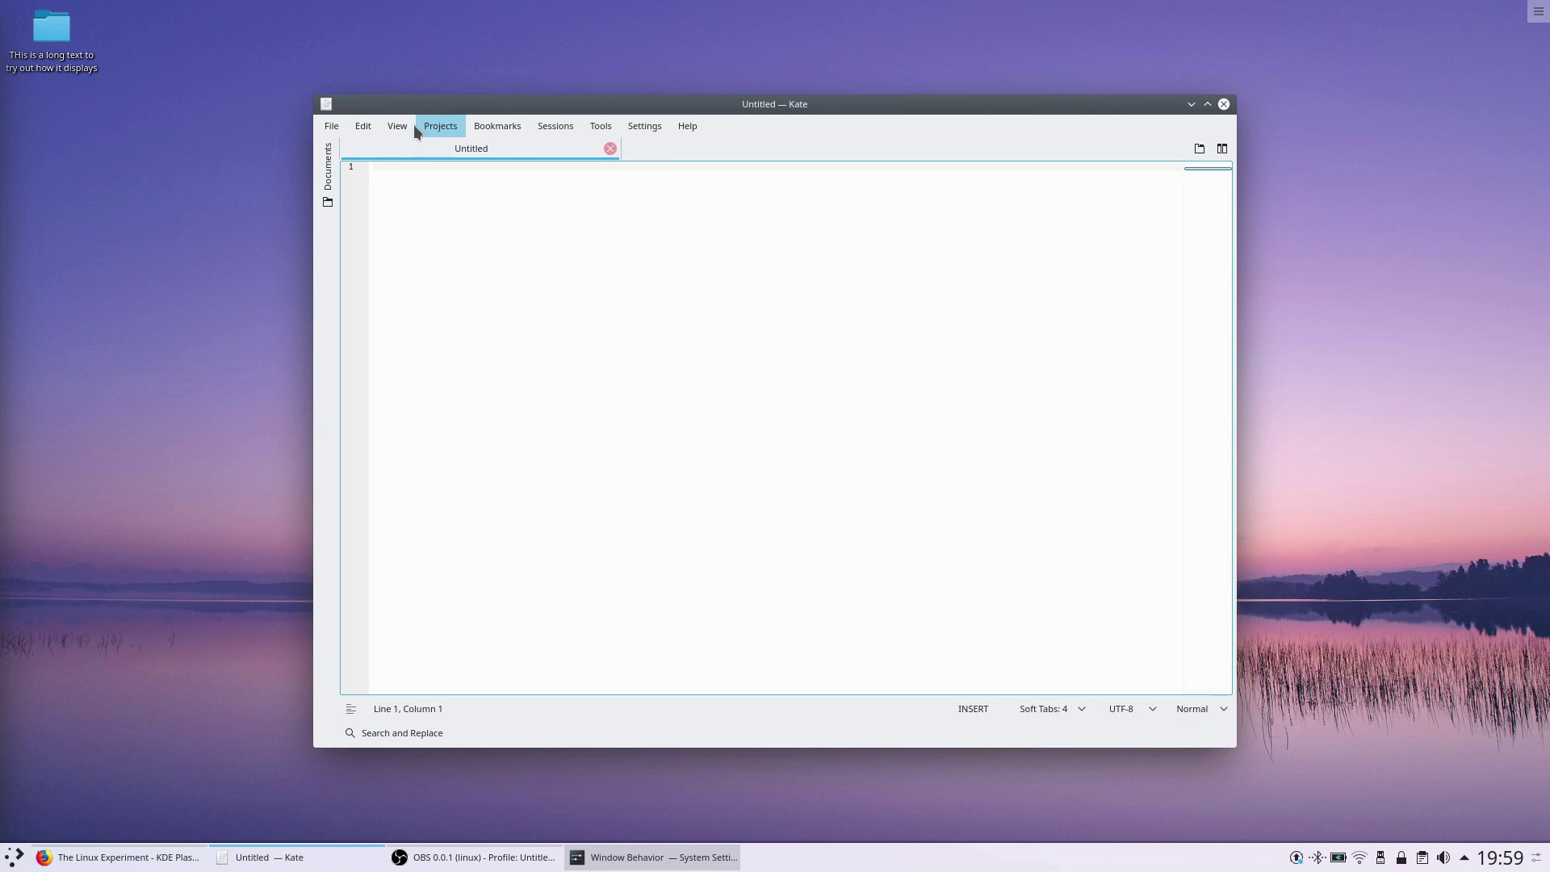
pyautogui.click(332, 127)
pyautogui.click(337, 175)
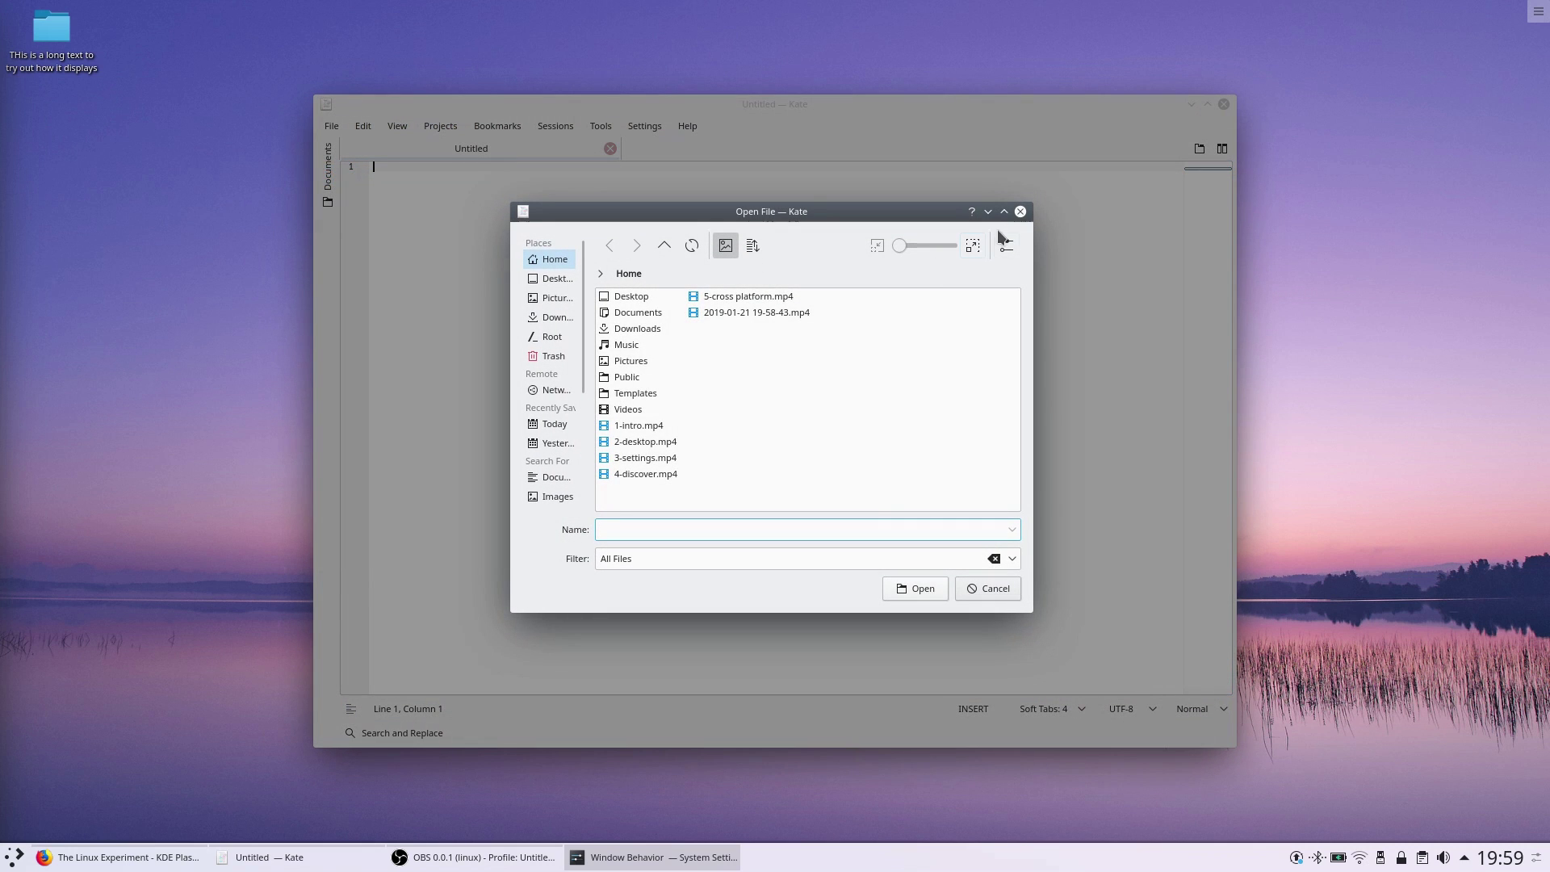
pyautogui.click(1020, 211)
pyautogui.click(332, 126)
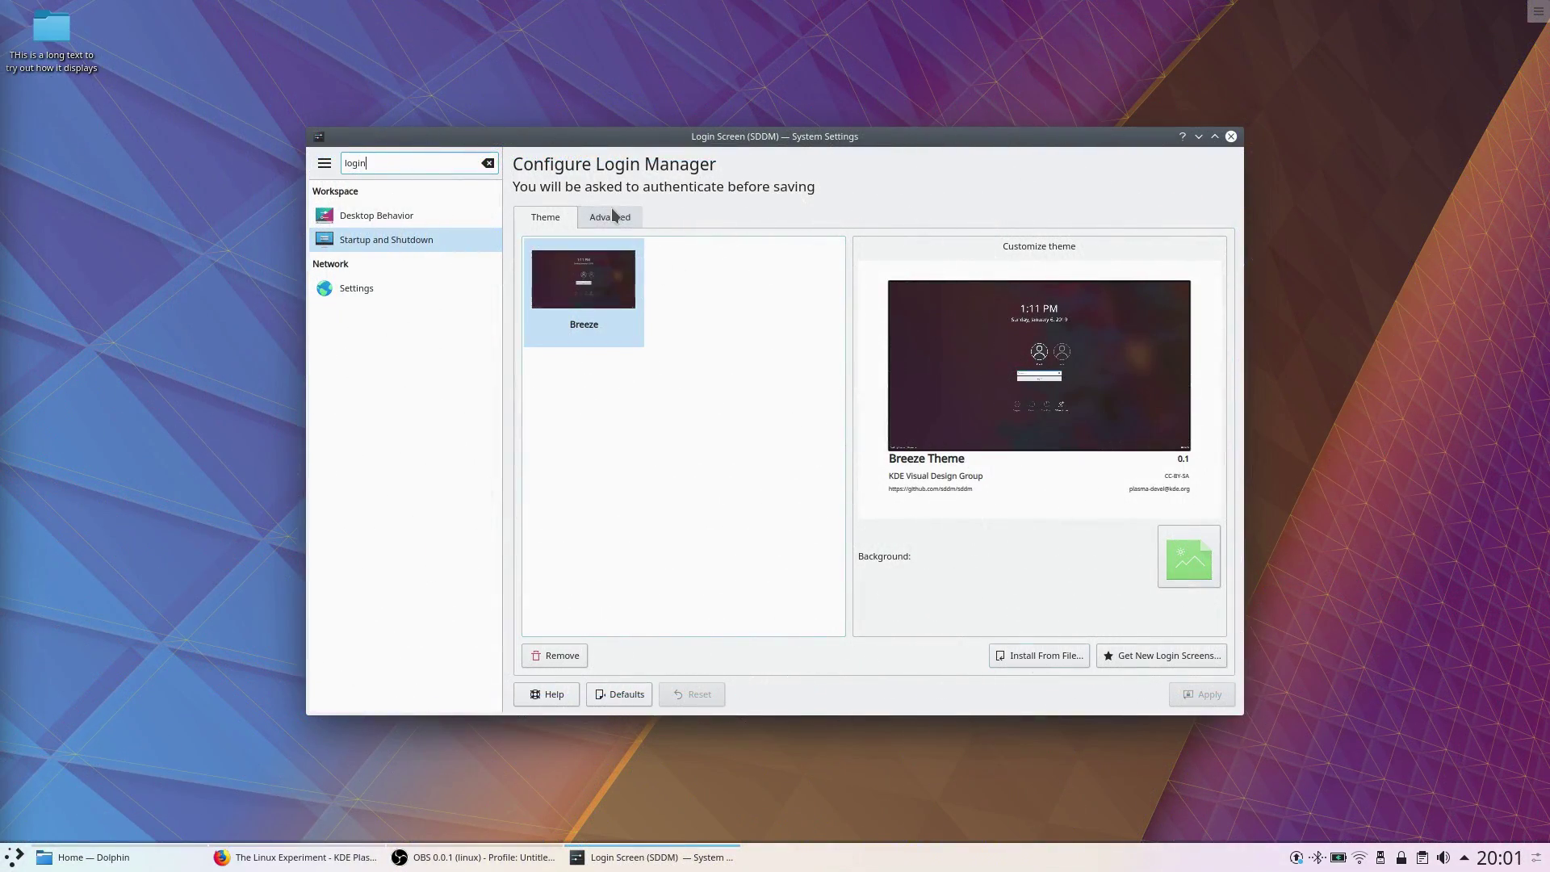
# - Open the Login Screen's Advanced tab and list the Auto Login sessions Plasma and Plasma (Wayland)
pyautogui.click(614, 216)
pyautogui.click(642, 371)
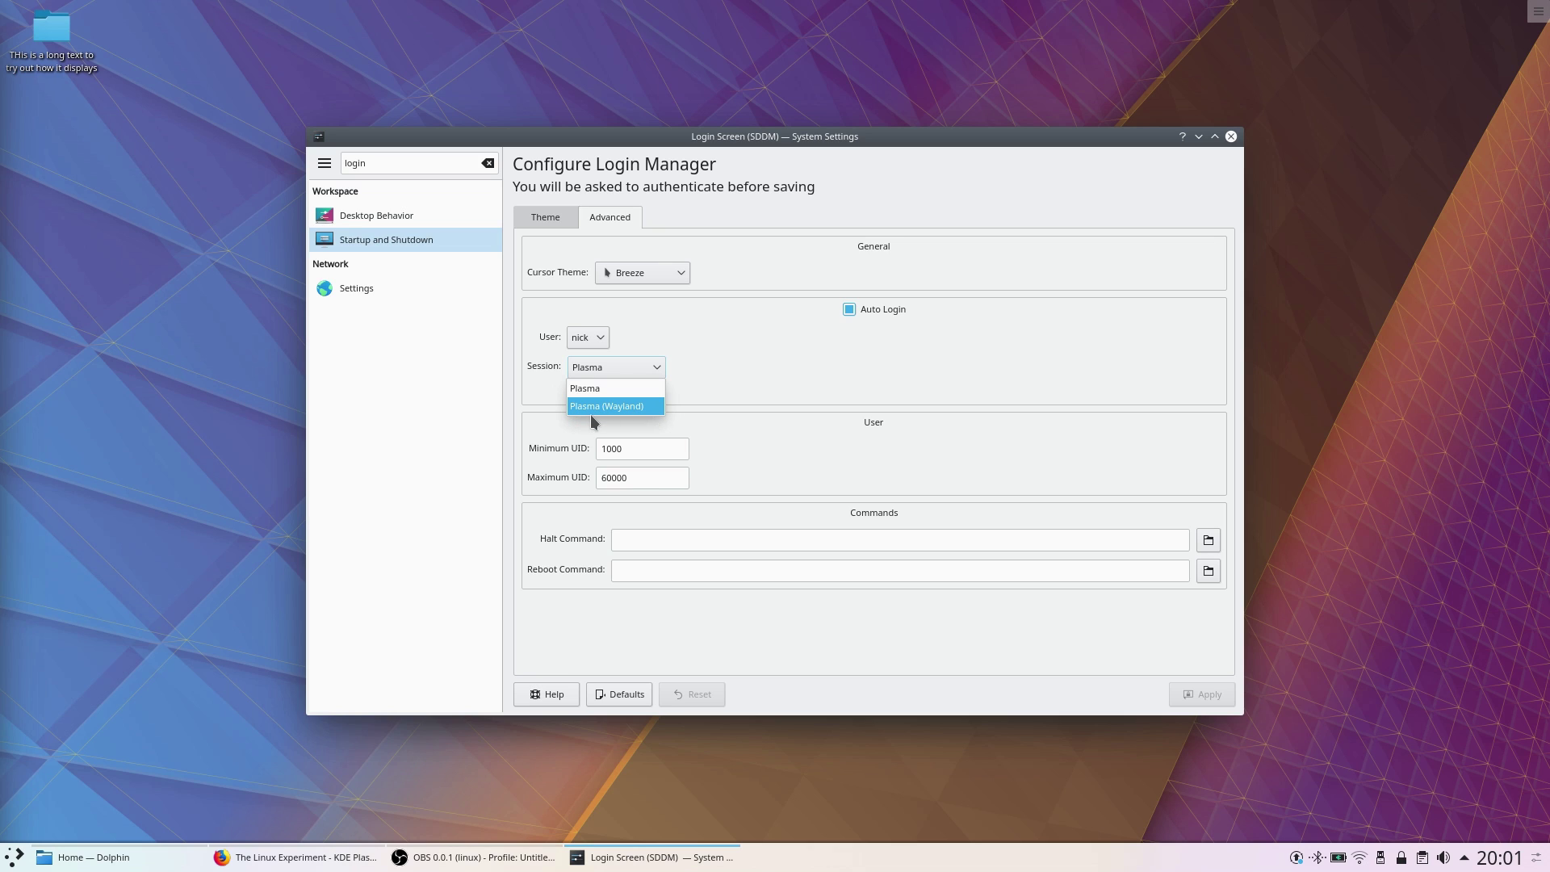
# - Cycle Livebox-12DD's Metered setting through Yes and No to Automatic, then close the connections editor
pyautogui.click(832, 221)
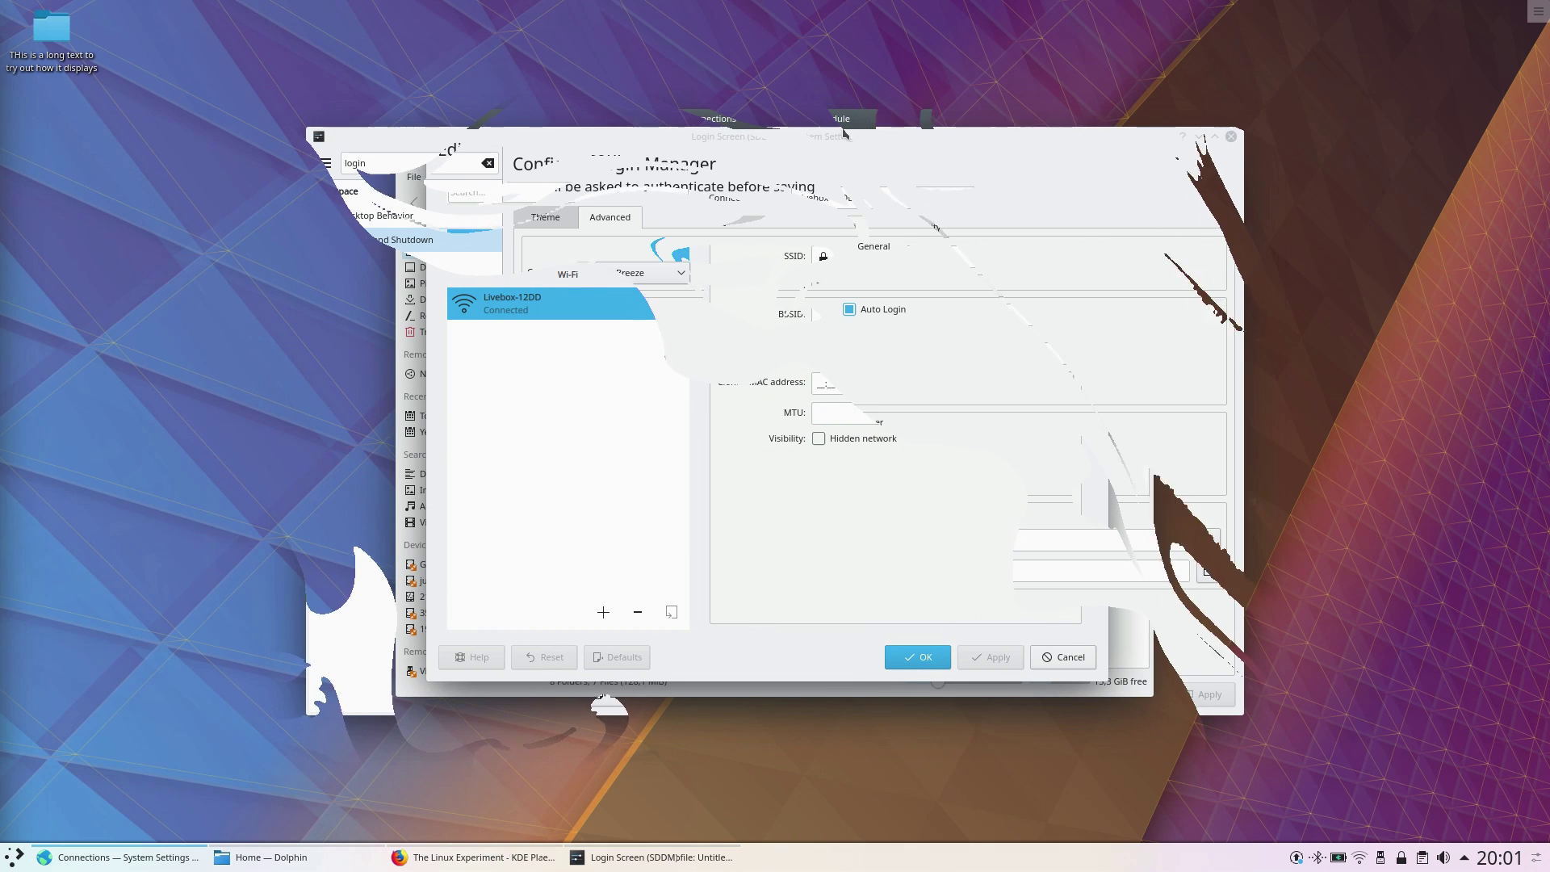
pyautogui.click(749, 230)
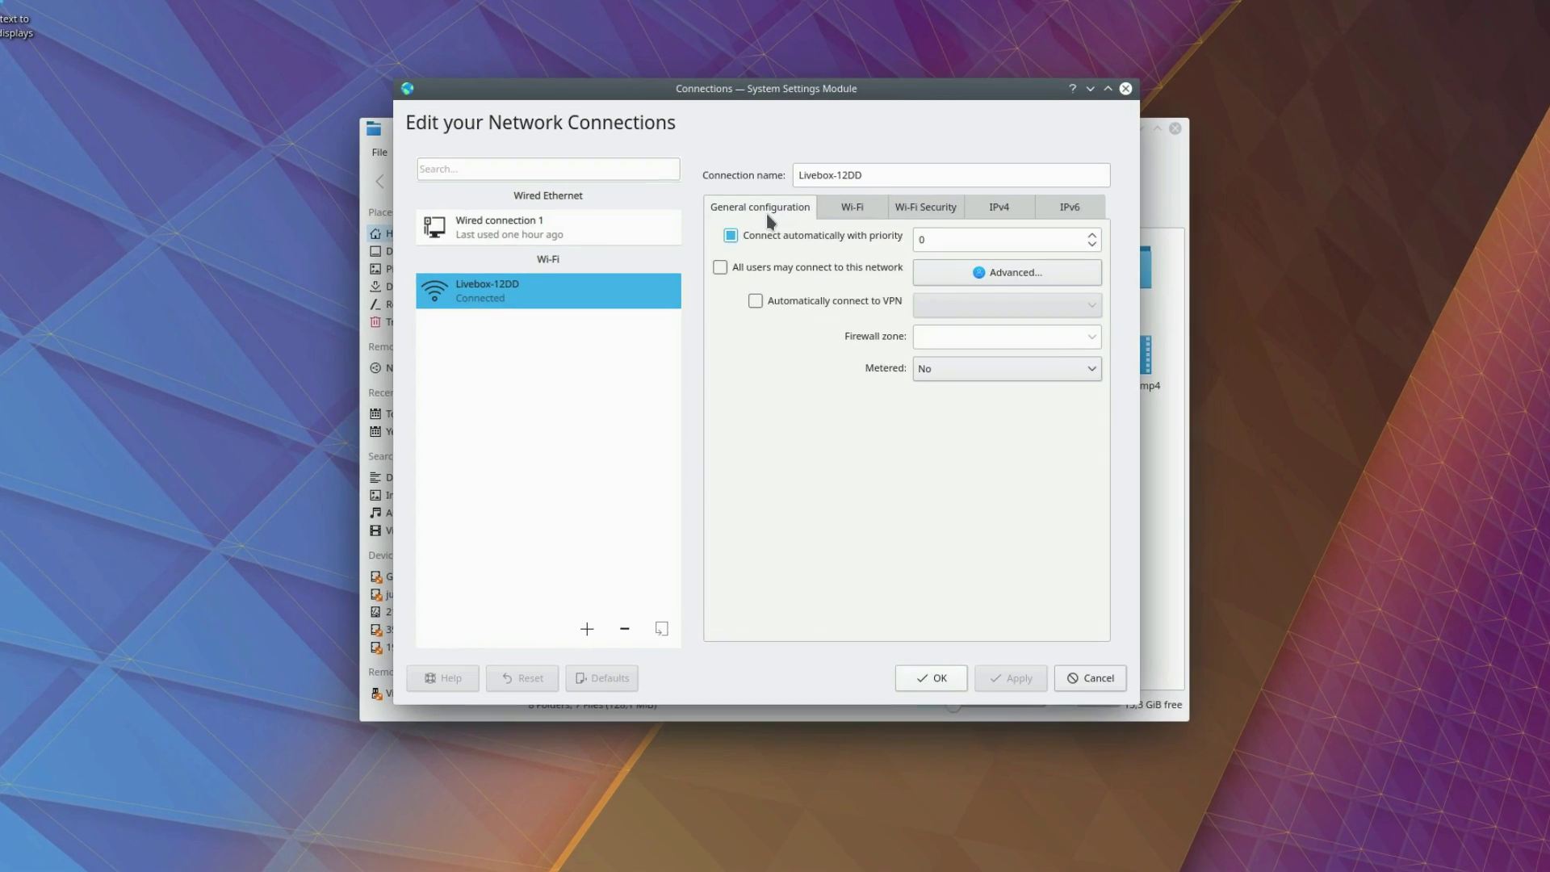
pyautogui.click(946, 375)
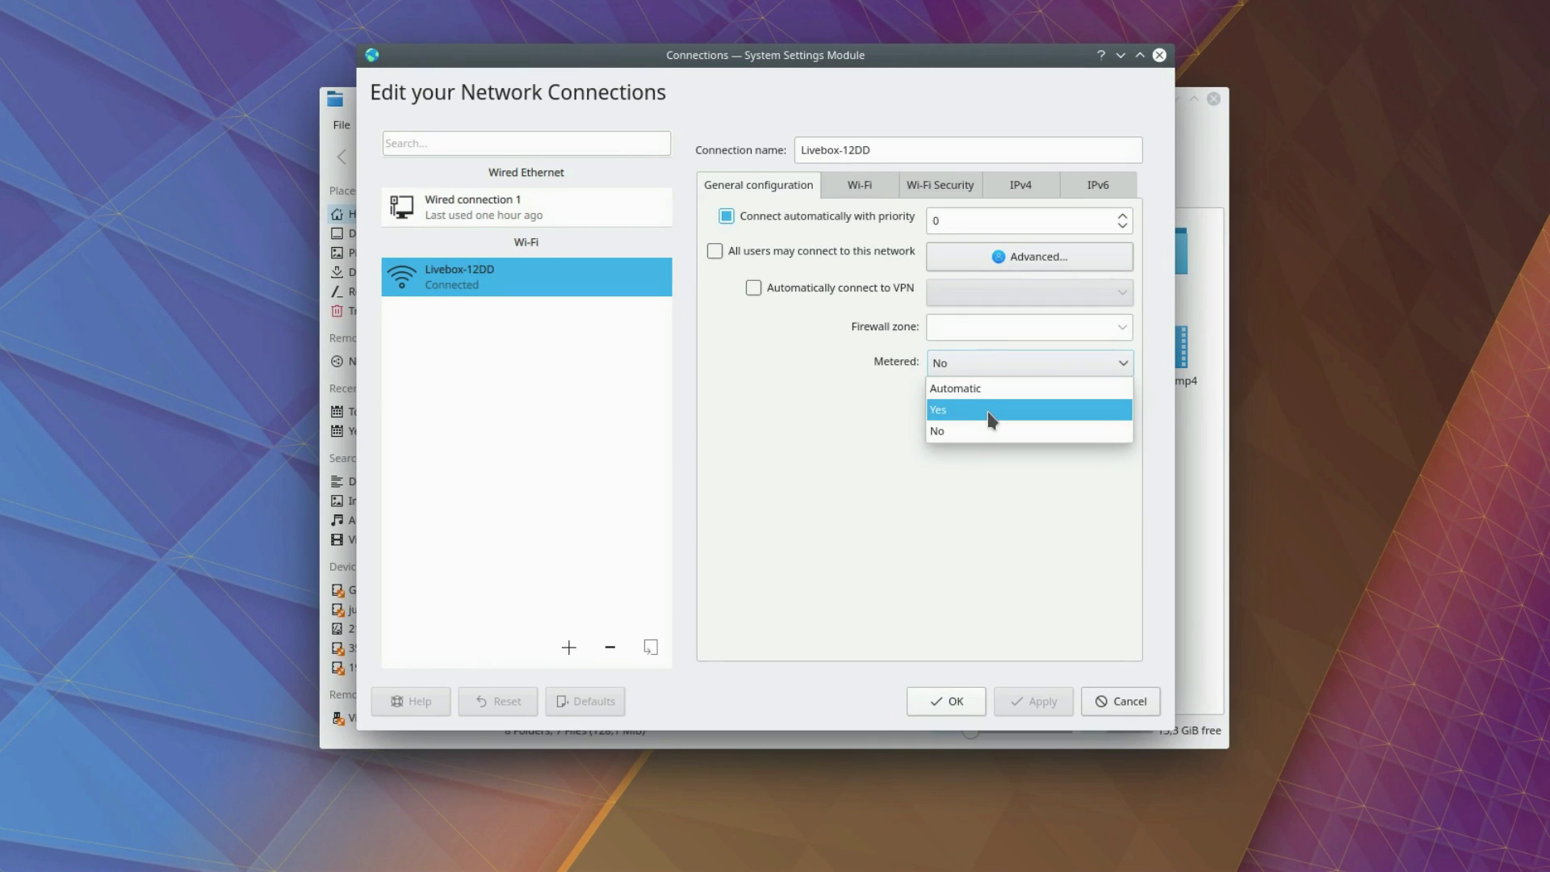
pyautogui.click(988, 410)
pyautogui.click(993, 368)
pyautogui.click(973, 431)
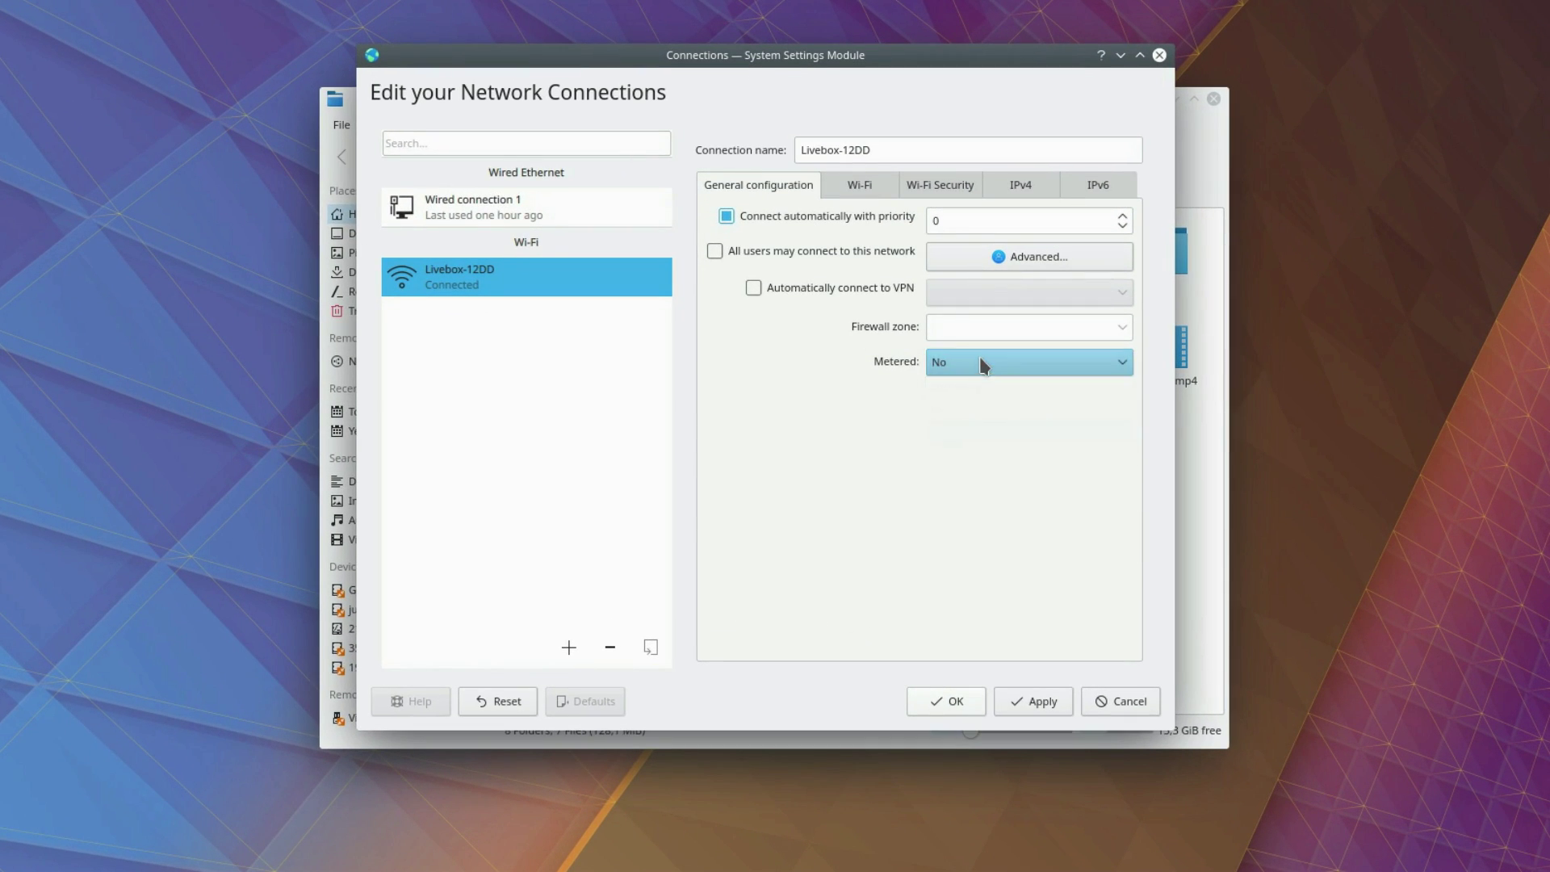
pyautogui.click(979, 363)
pyautogui.click(981, 389)
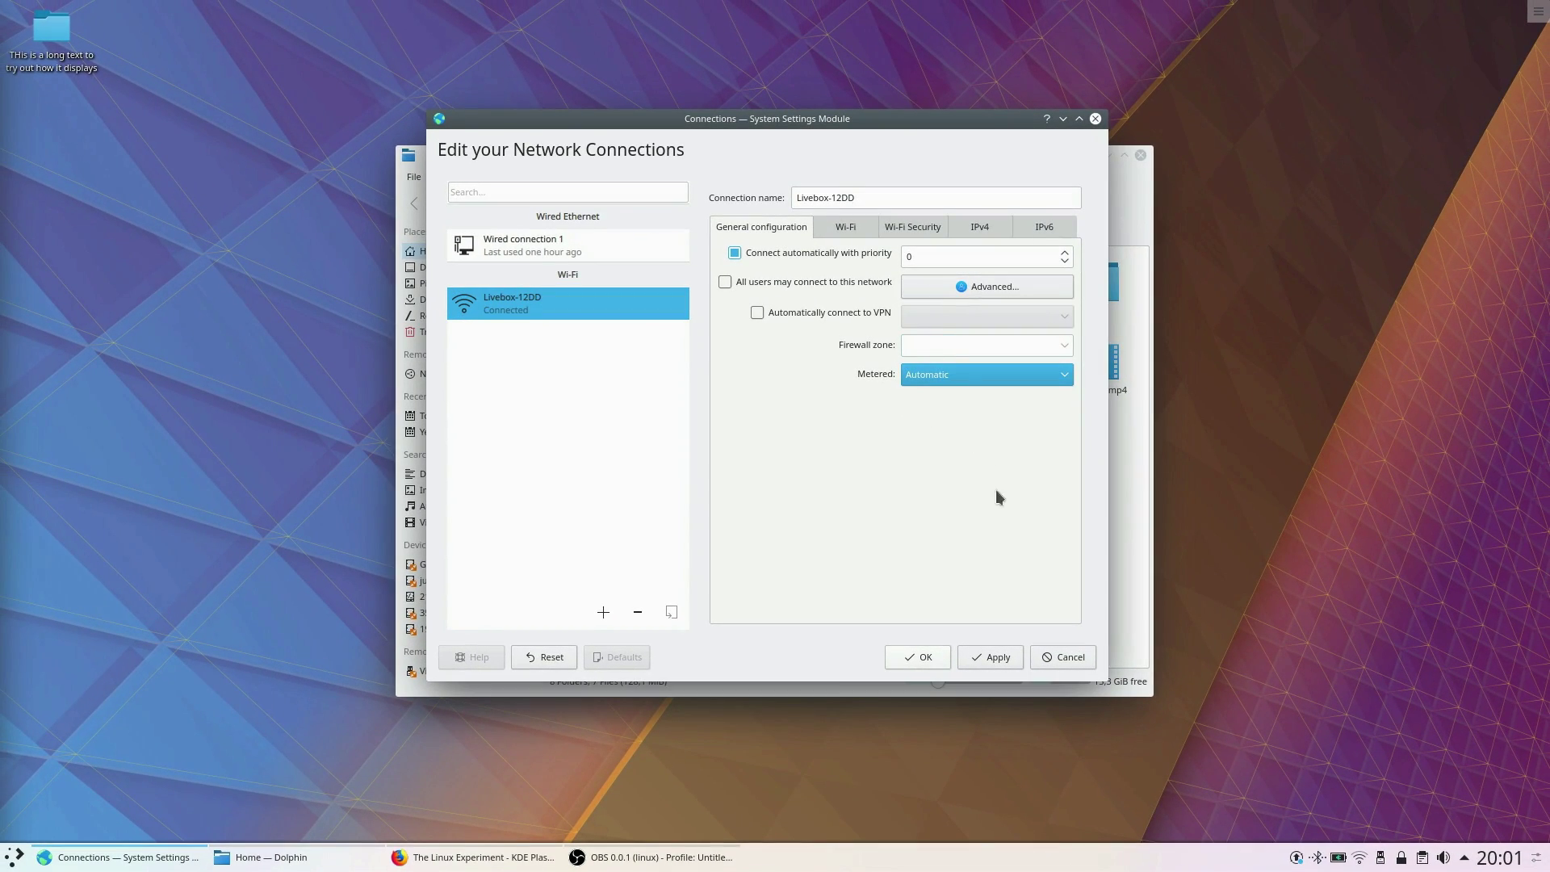
pyautogui.click(1048, 661)
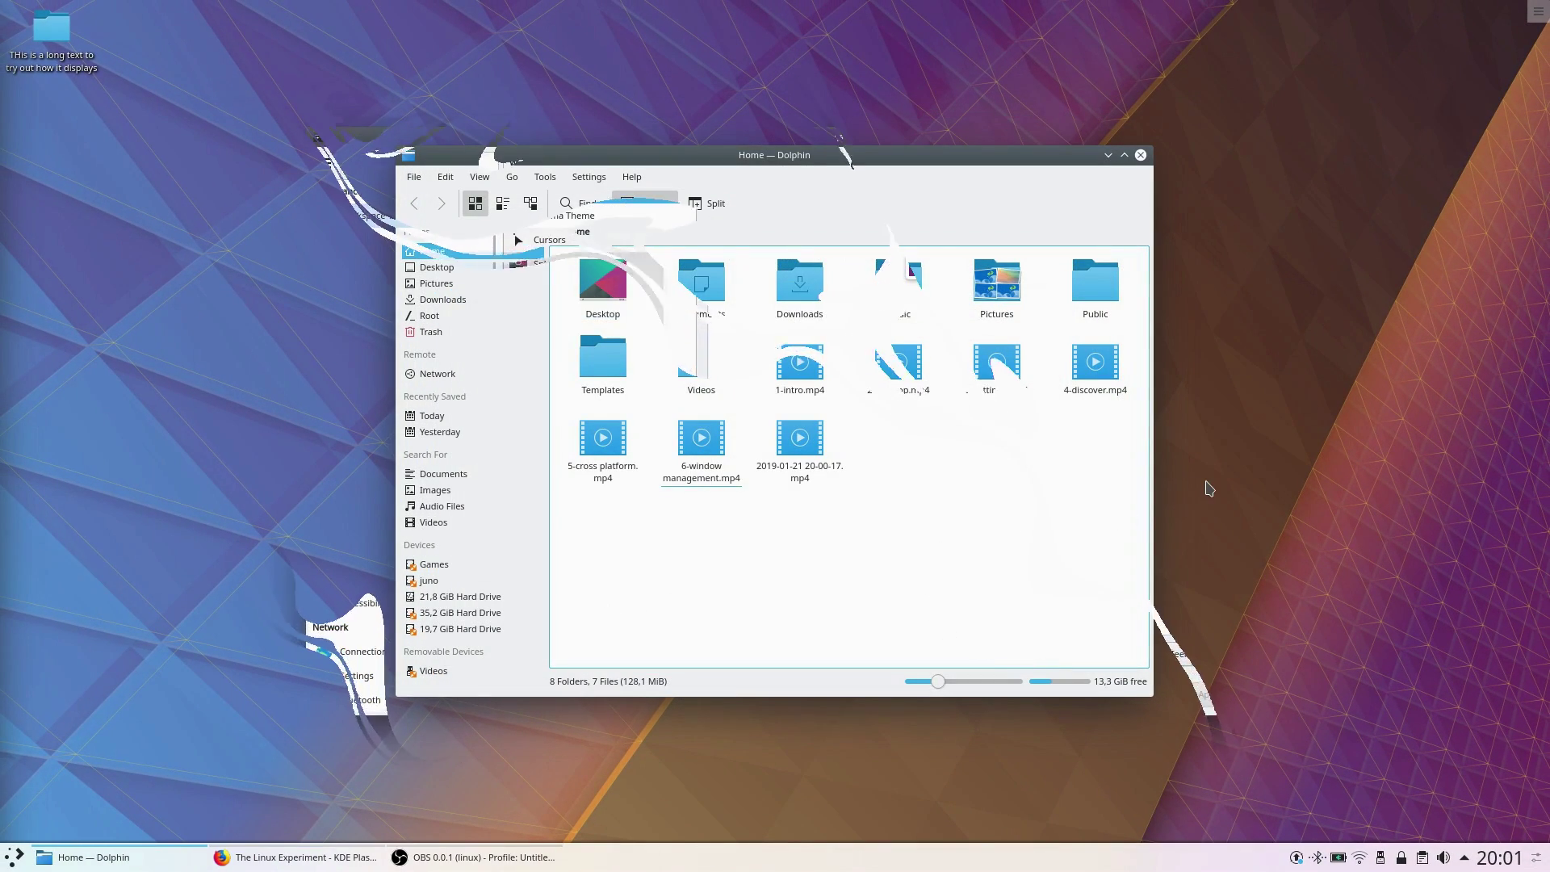
# - Browse the Plasma Theme, Cursors, Splash Screen and Look and Feel pages of Workspace Theme
pyautogui.click(615, 217)
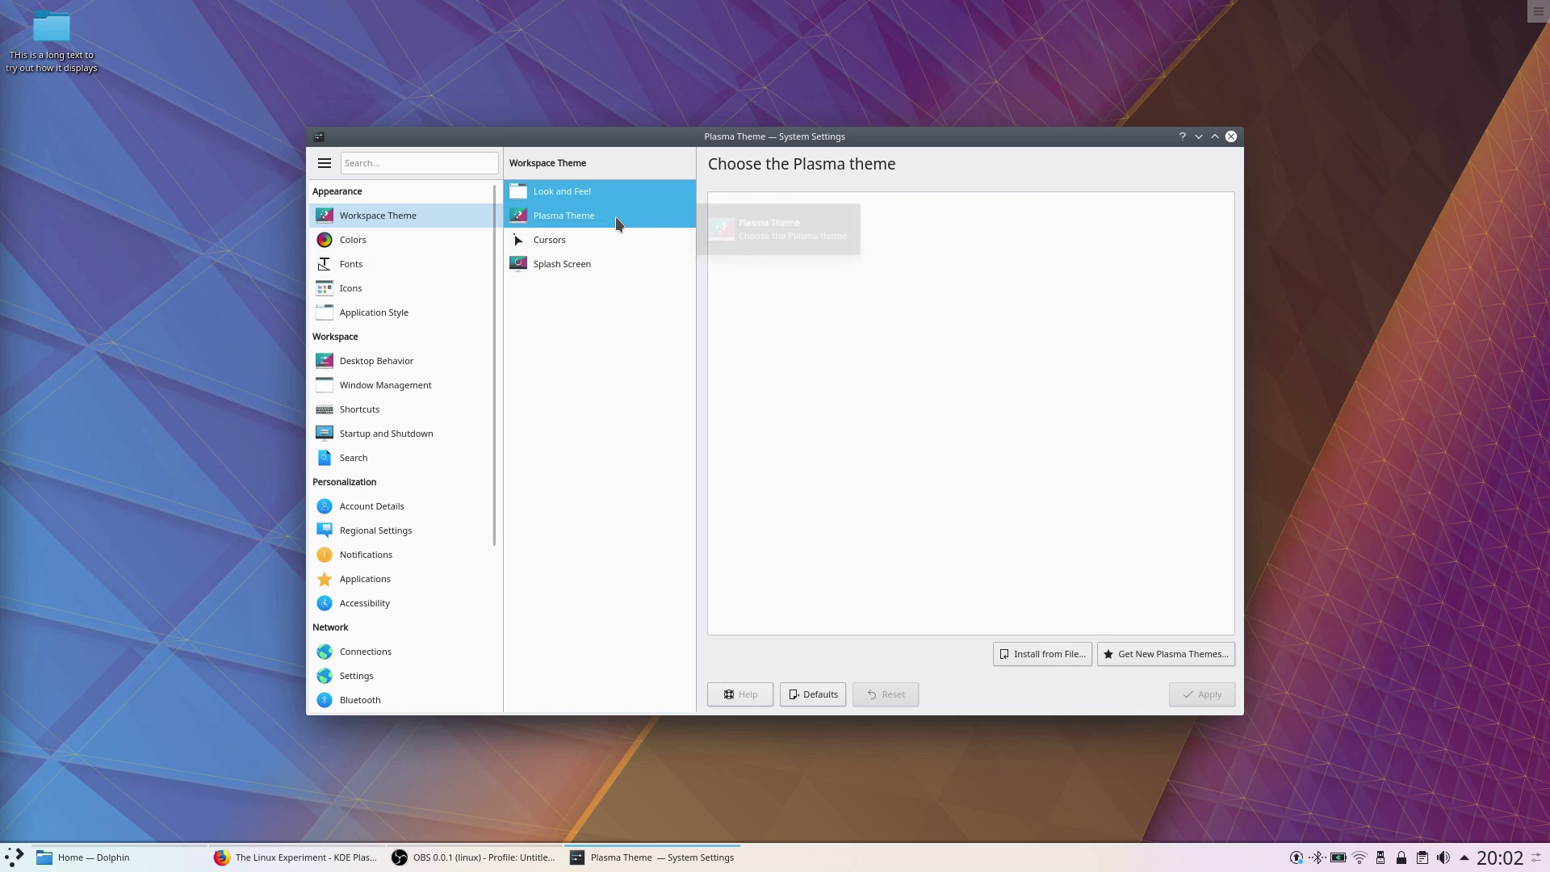
pyautogui.click(598, 244)
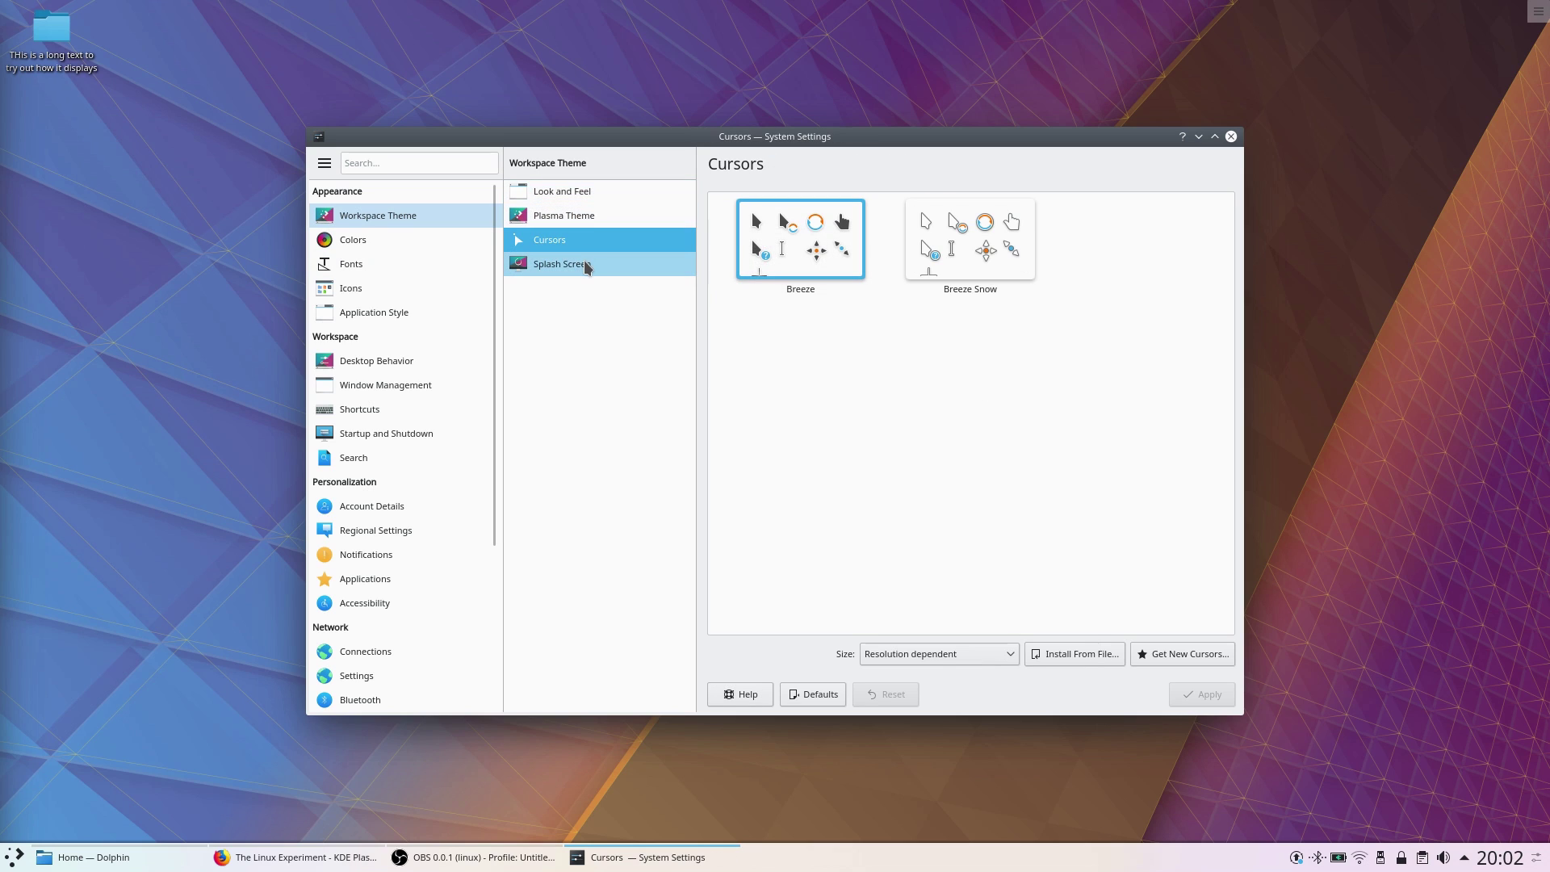
pyautogui.click(581, 263)
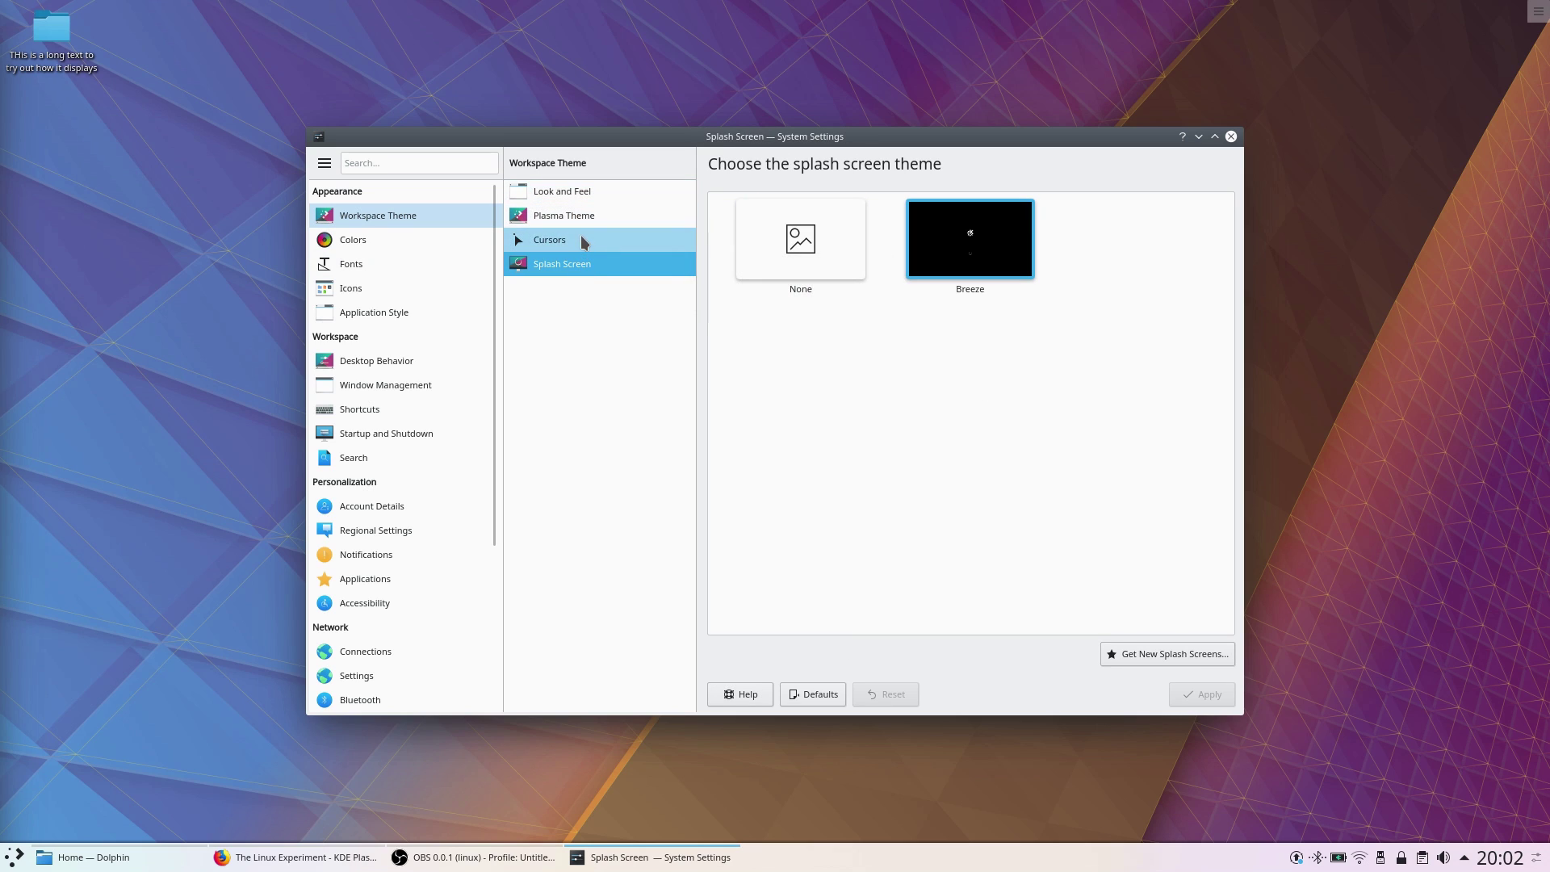
pyautogui.click(600, 188)
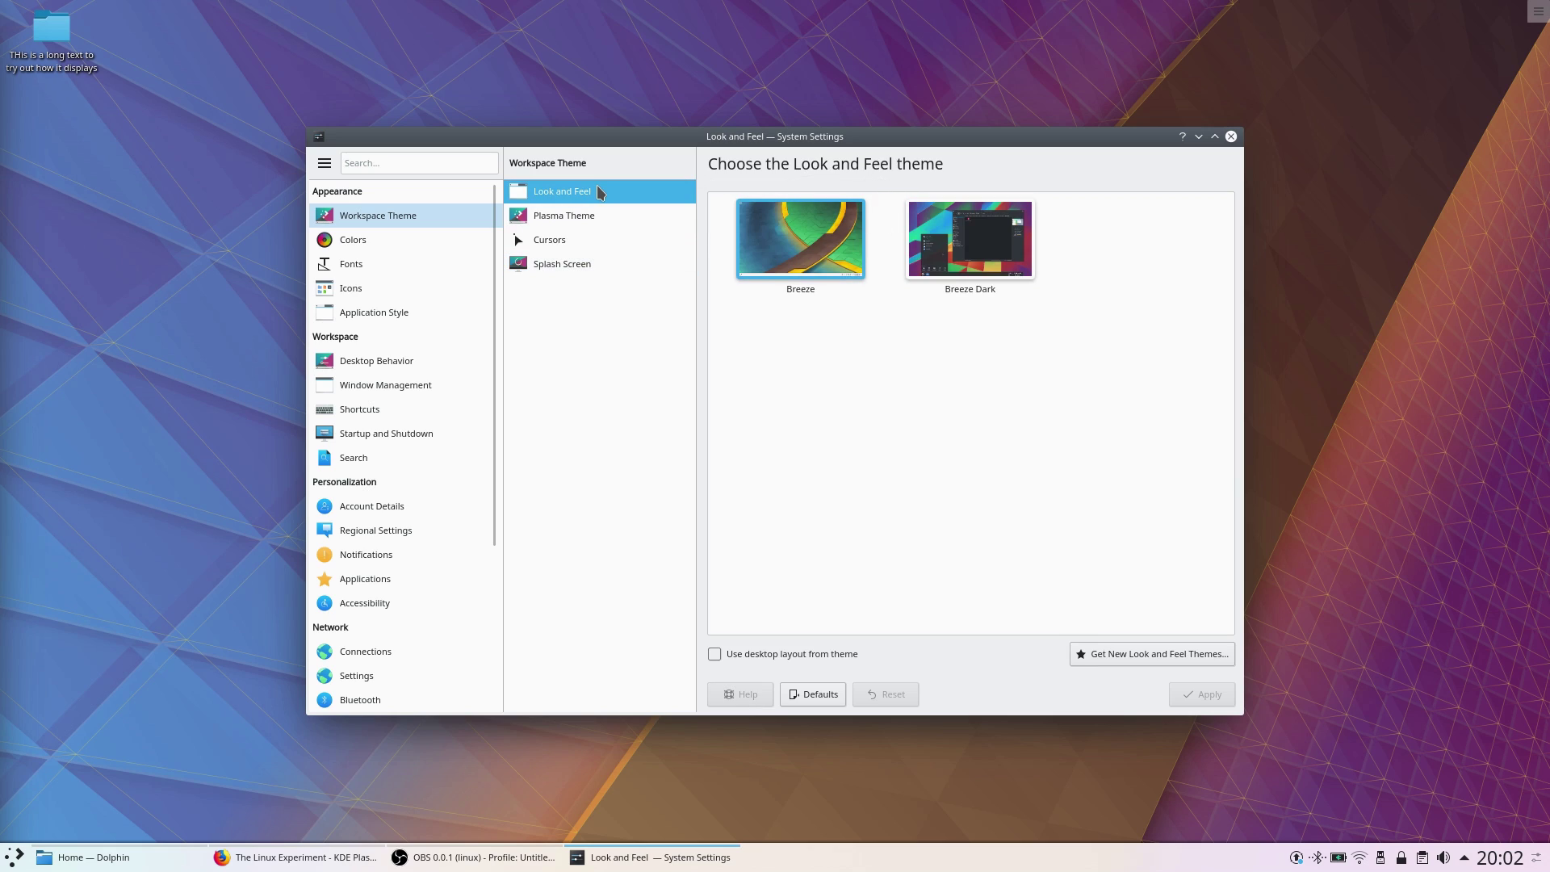
pyautogui.click(580, 223)
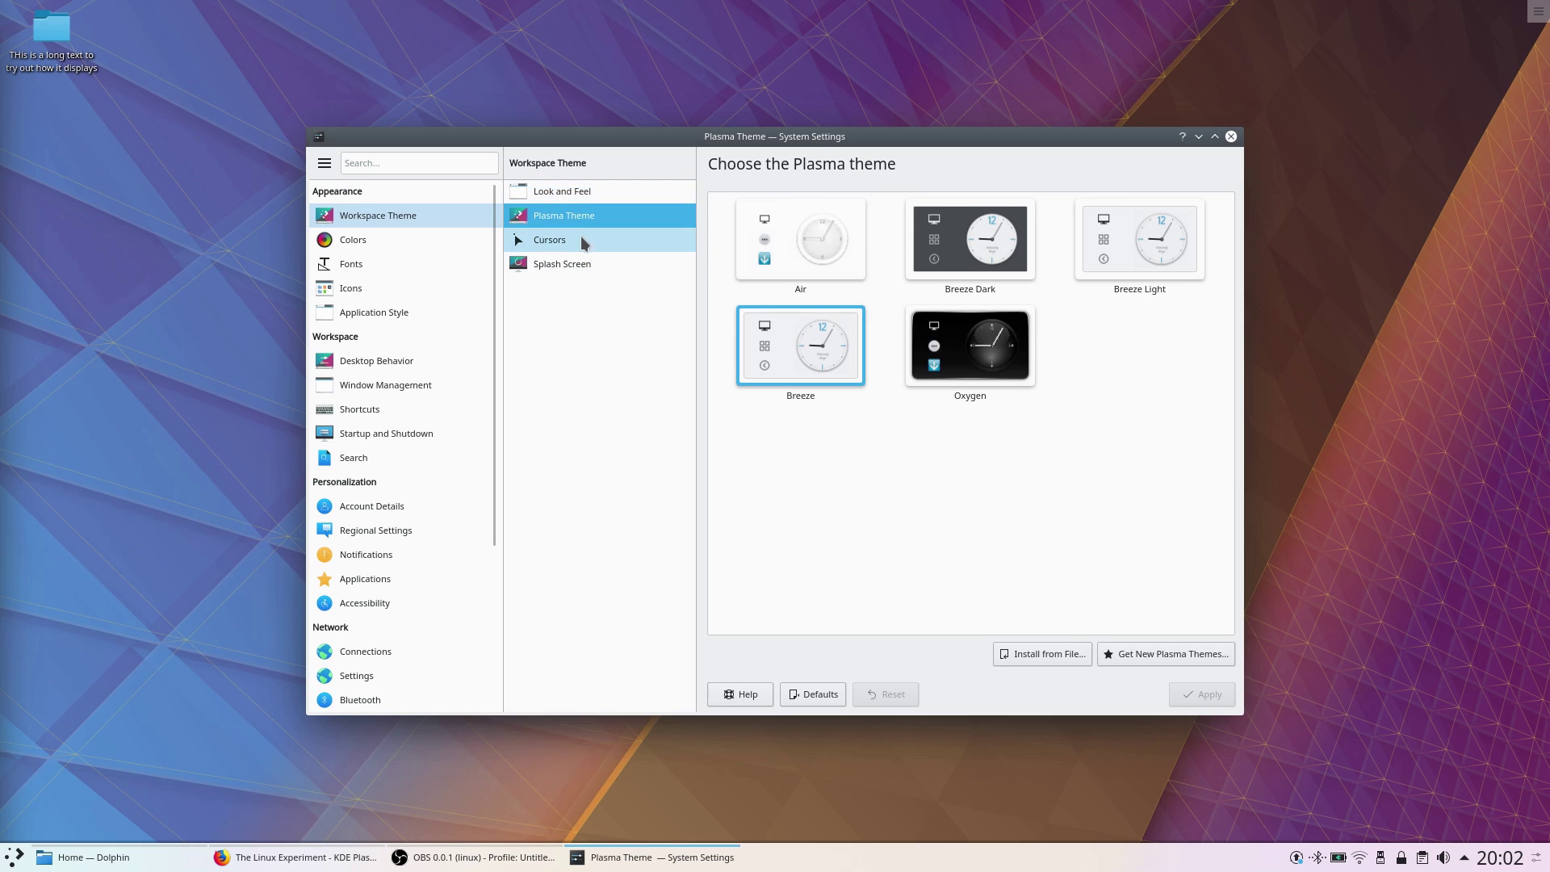
pyautogui.click(579, 245)
pyautogui.click(574, 267)
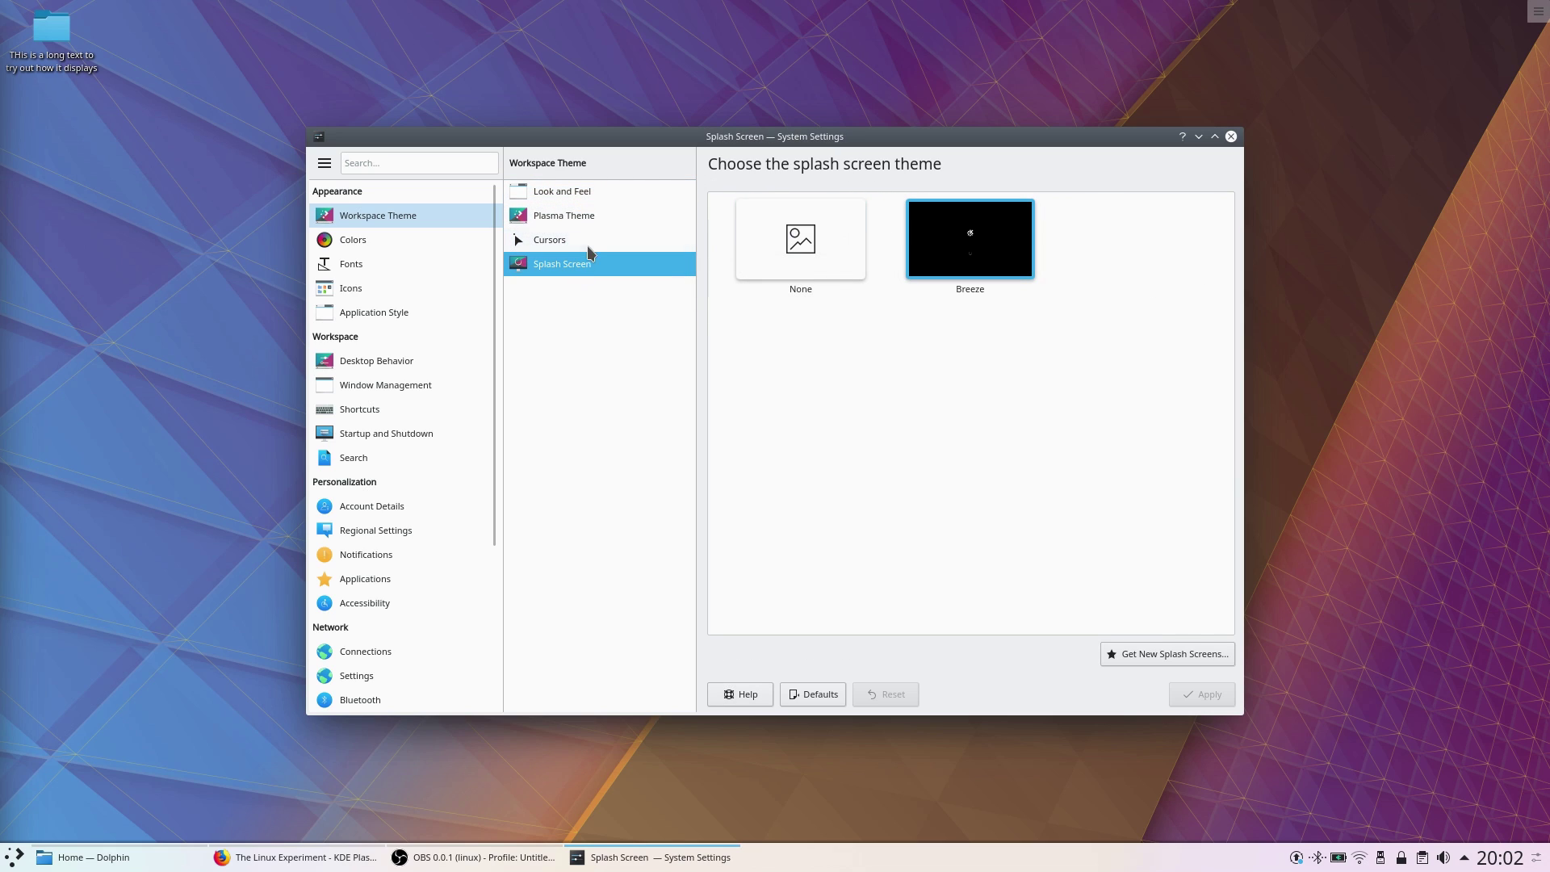
# - View the colour schemes, then Font Management's 172 installed fonts, and pop up the clock calendar
pyautogui.click(488, 242)
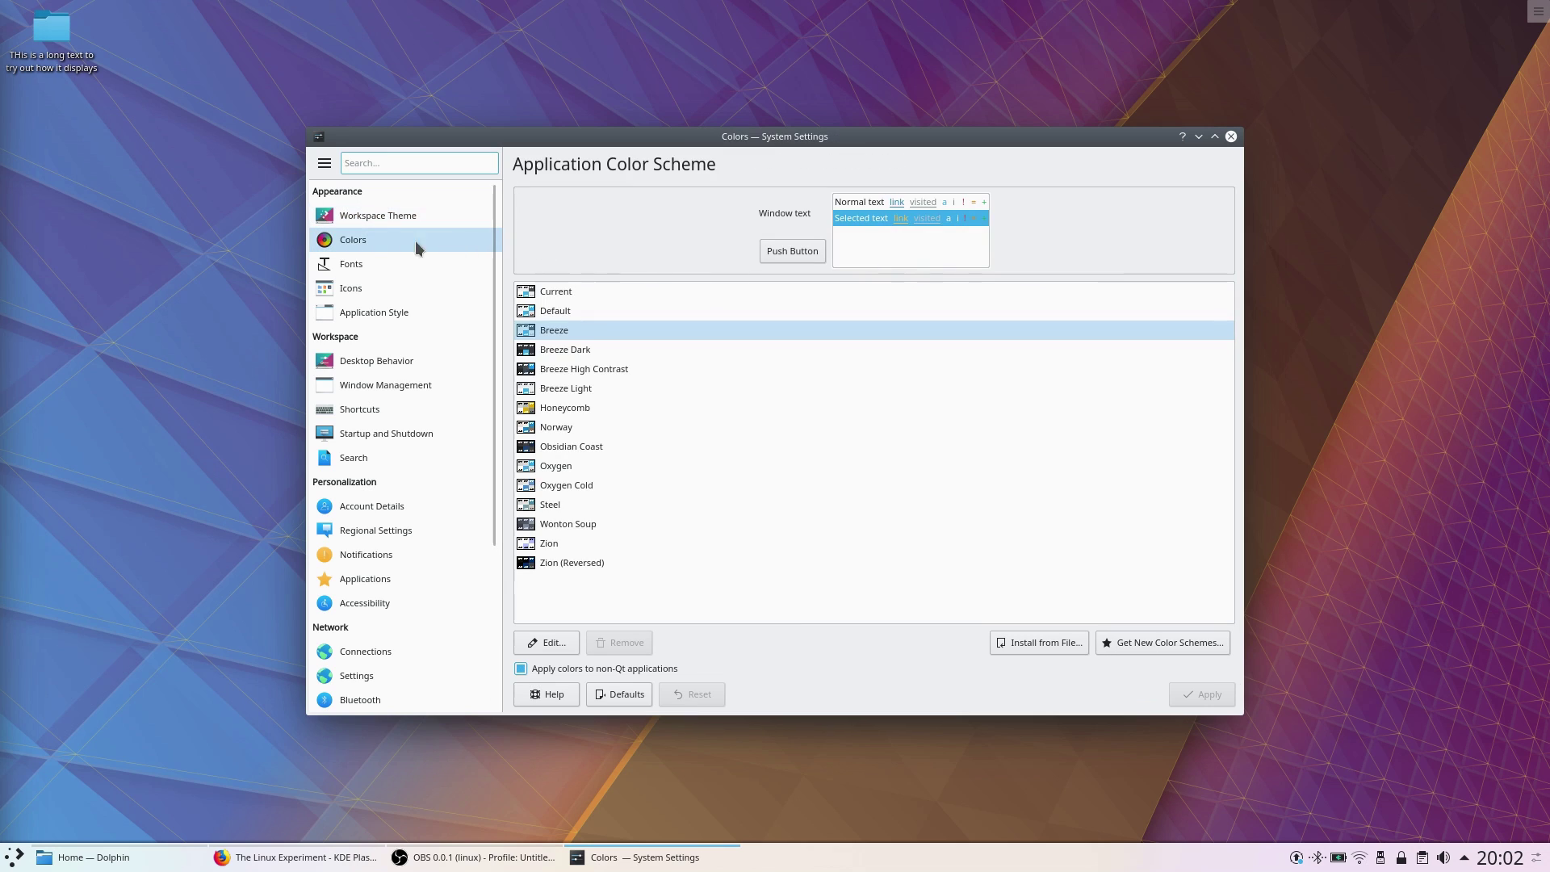
pyautogui.click(362, 260)
pyautogui.click(573, 217)
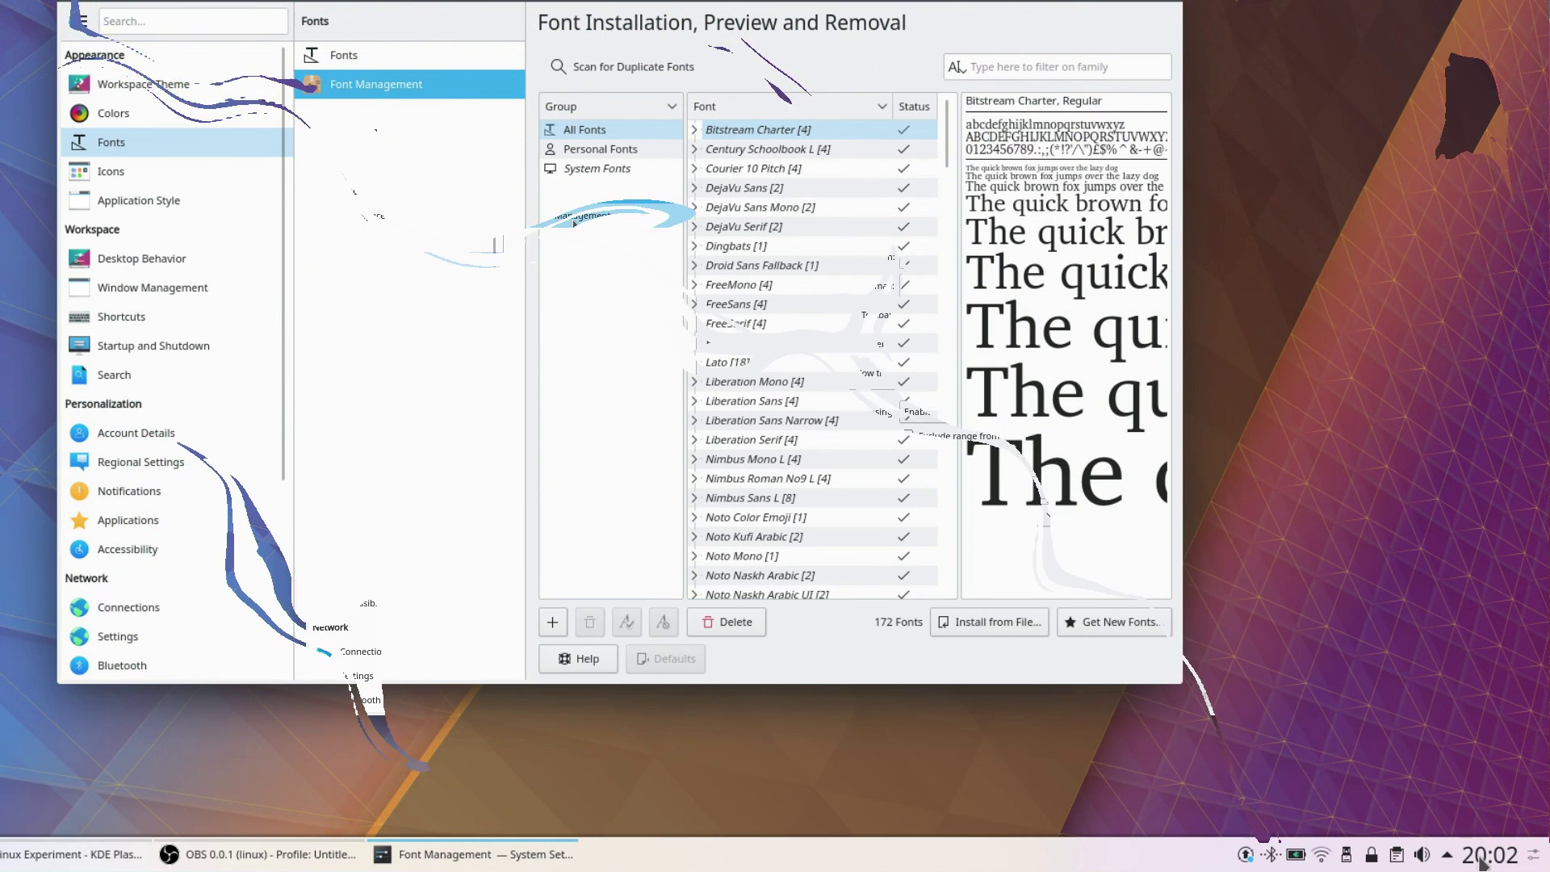
pyautogui.click(1483, 860)
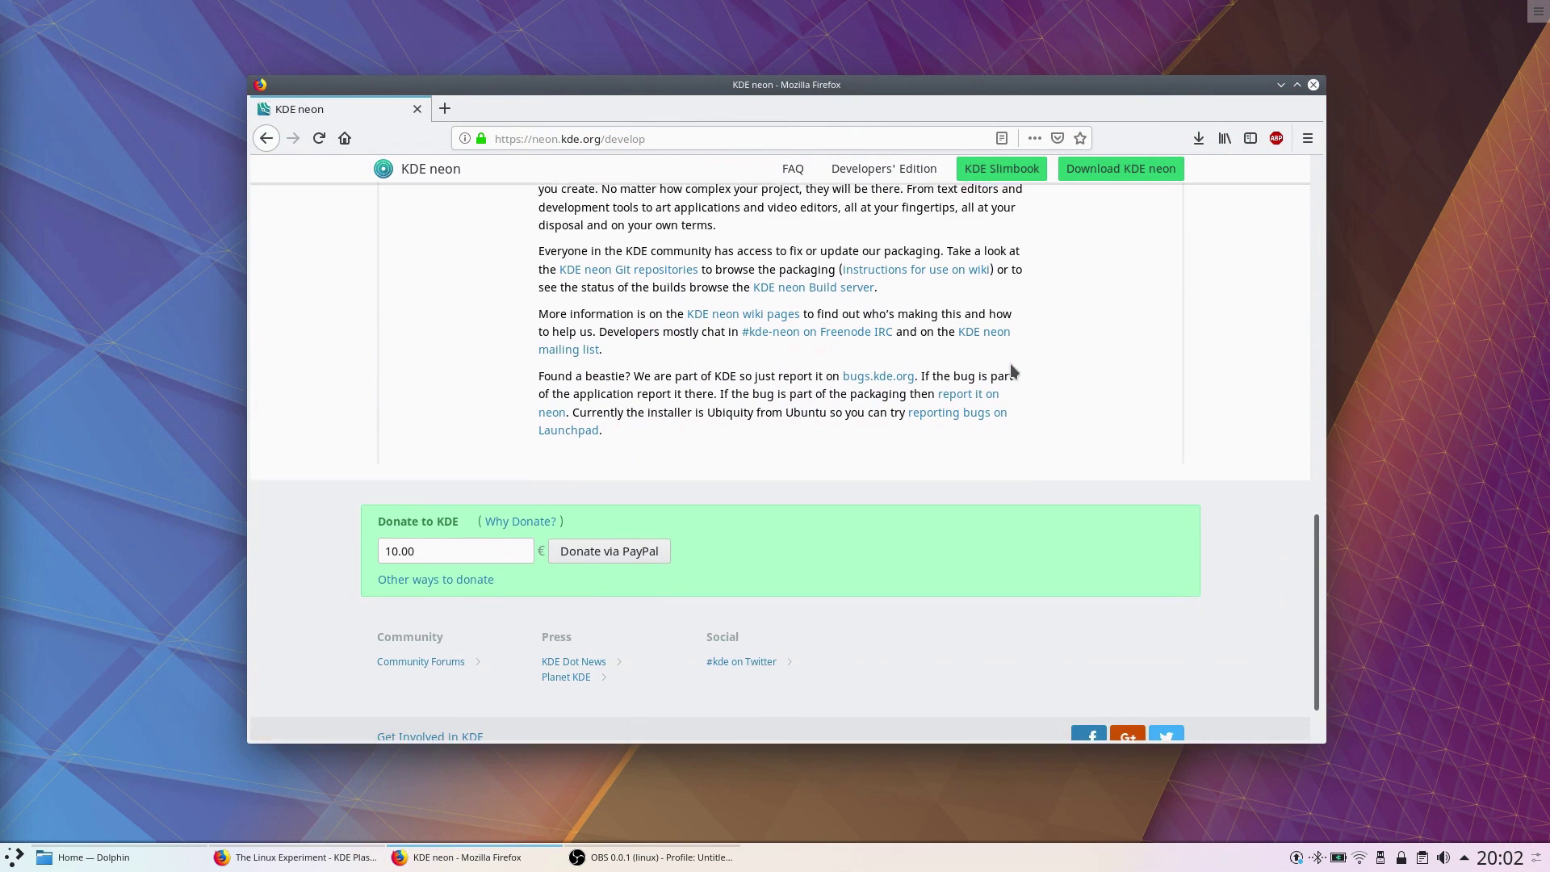
# - Reload neon.kde.org/develop in Firefox and scroll down to 'The Tools you Need' section
pyautogui.scroll(-2, 1001, 174)
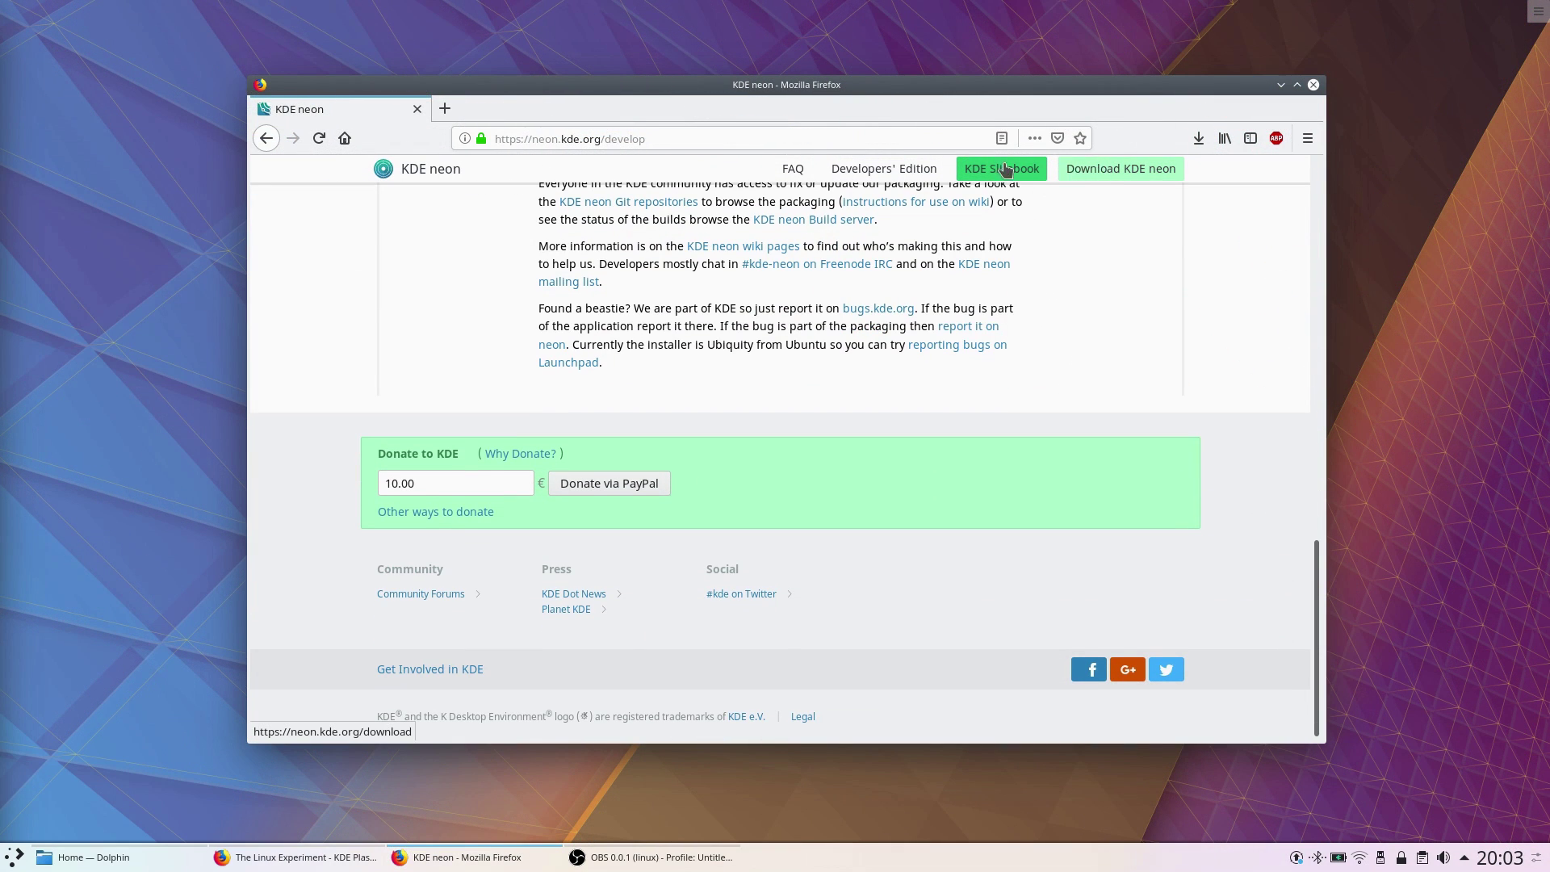
pyautogui.click(884, 168)
pyautogui.scroll(-2, 892, 390)
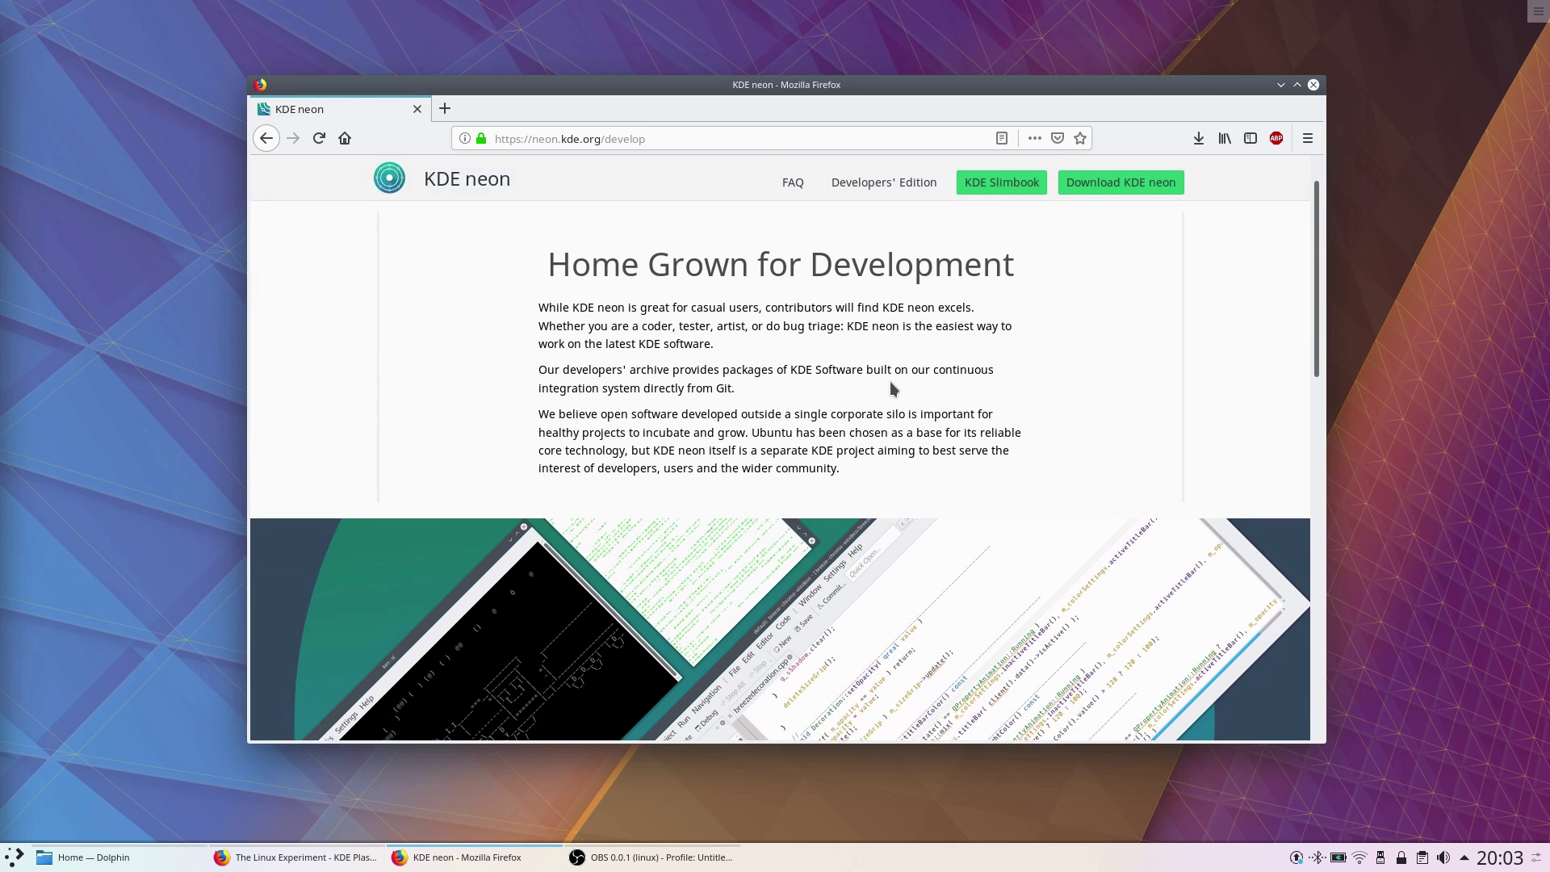
pyautogui.scroll(-10, 892, 389)
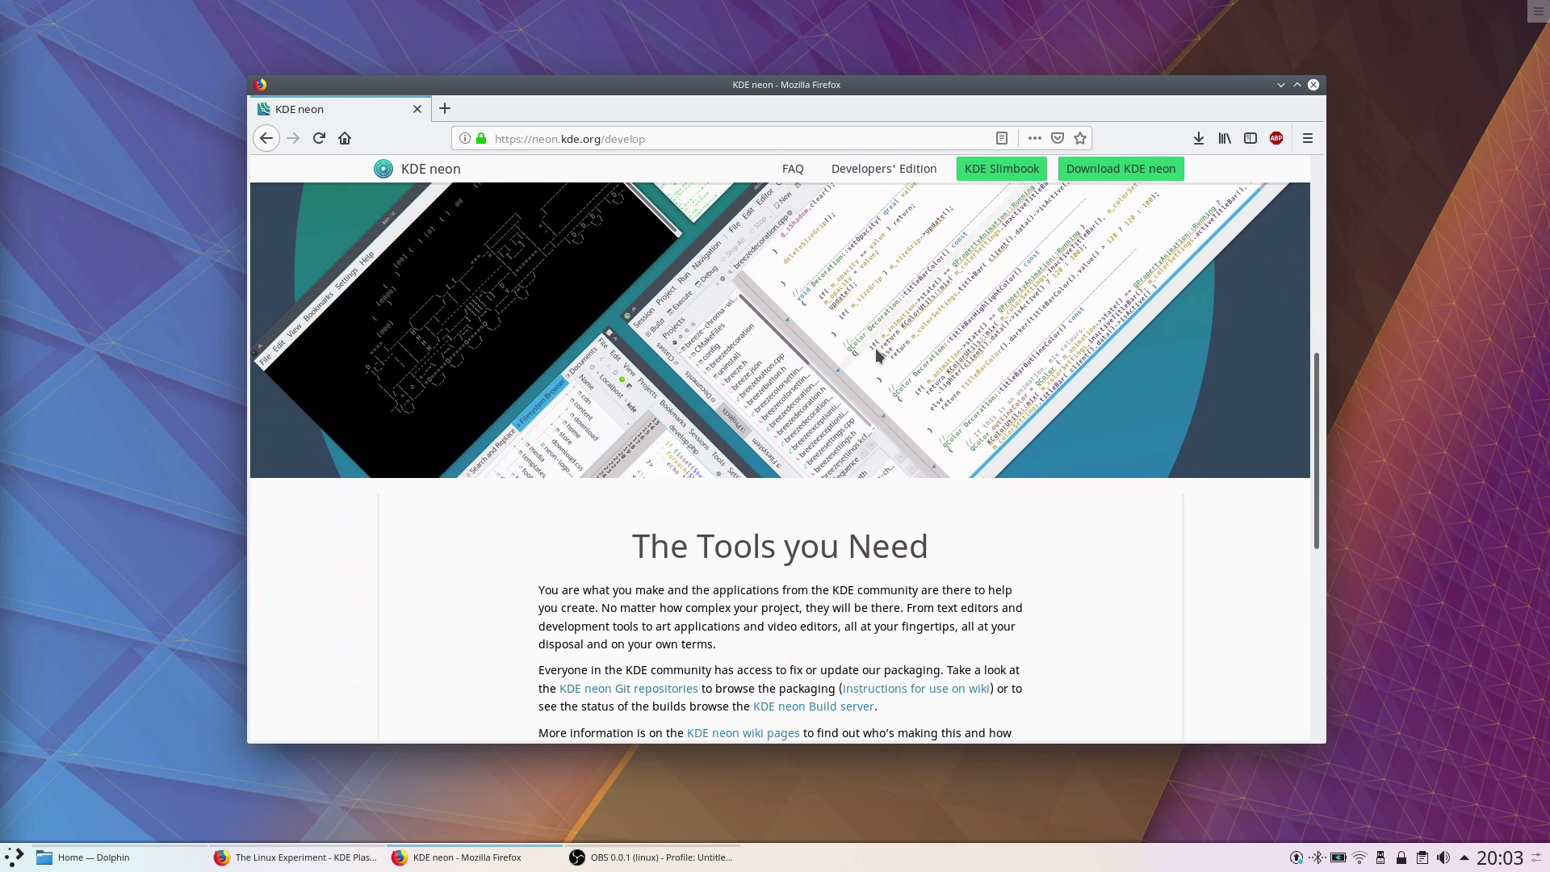
pyautogui.scroll(-6, 877, 351)
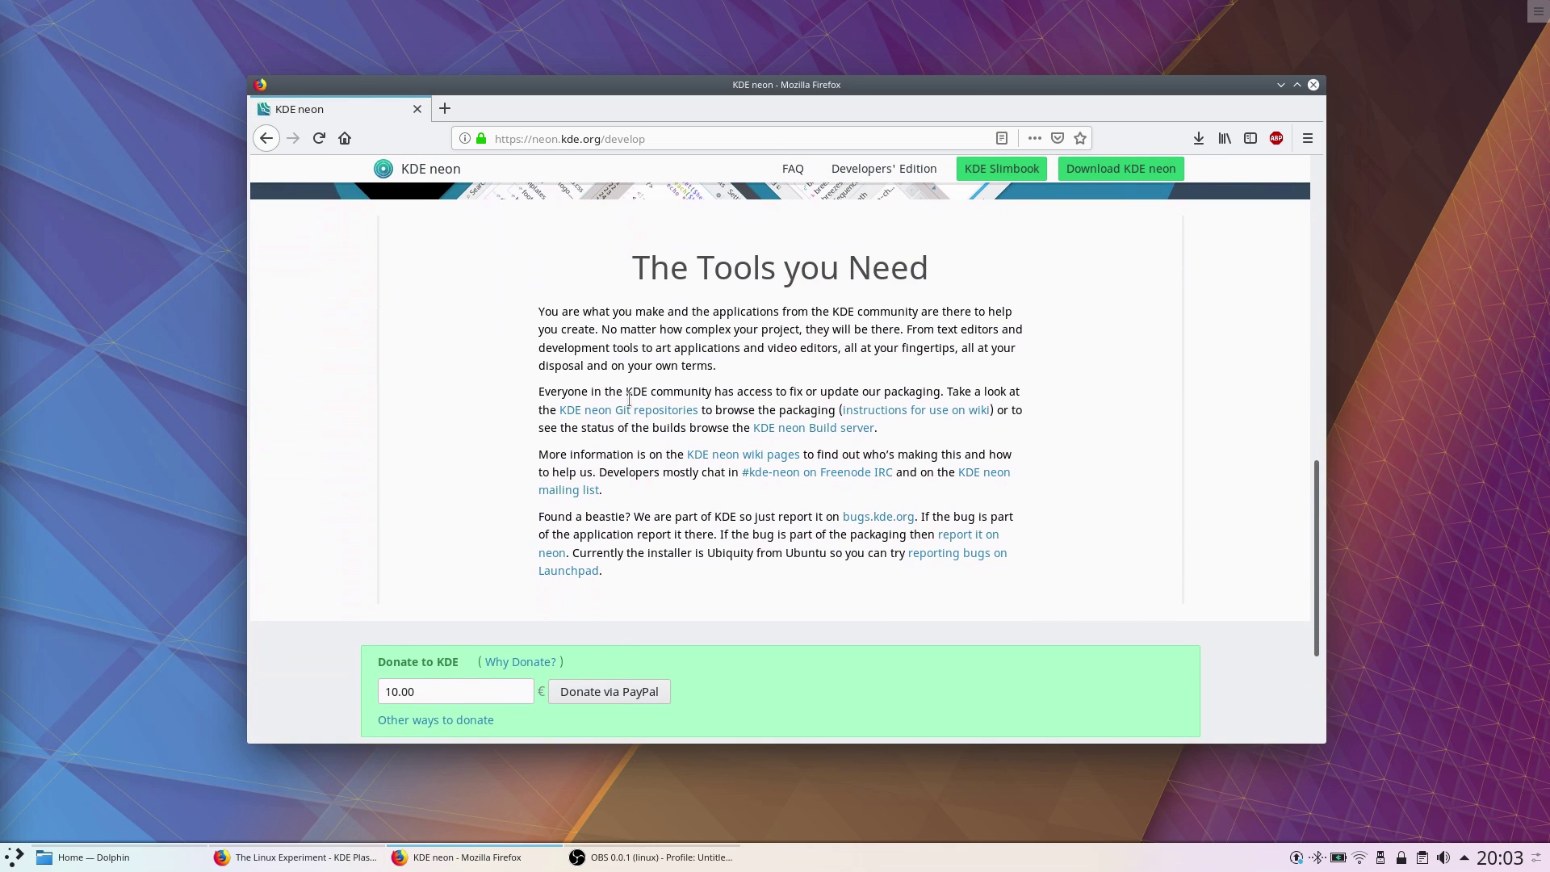